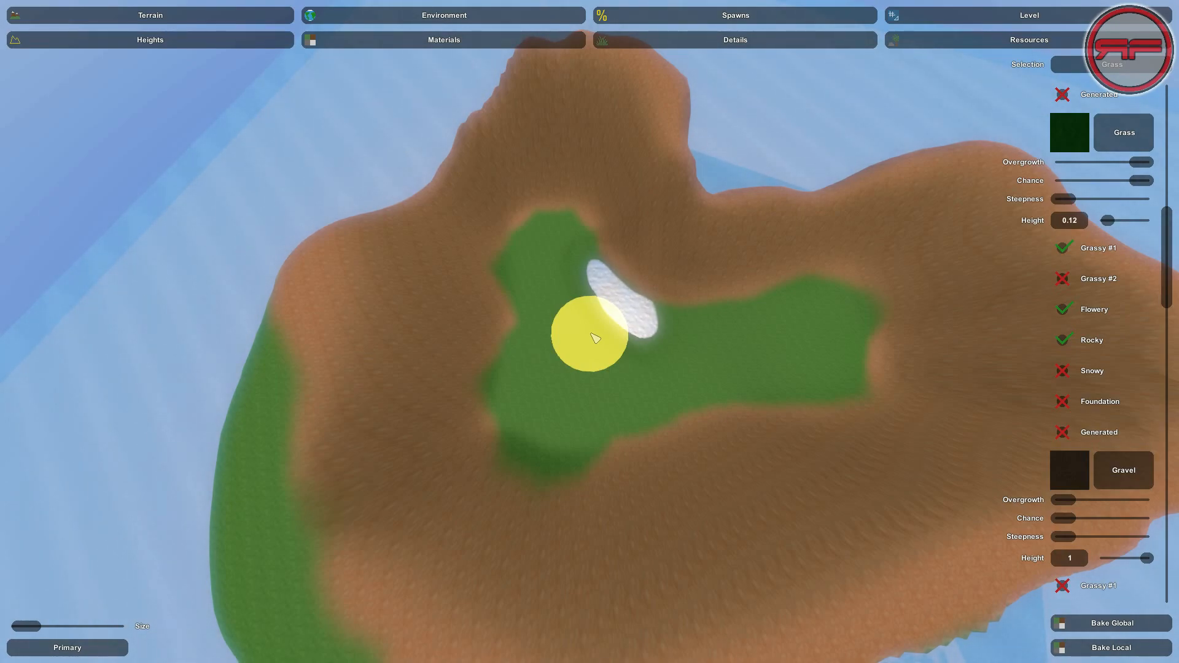
Examine the valley terrain around the pond.
{"action": "mouse_move", "coordinate": [813, 303]}
{"action": "right_mouse_down"}
{"action": "mouse_move", "coordinate": [995, 298]}
{"action": "mouse_move", "coordinate": [1068, 244]}
{"action": "mouse_move", "coordinate": [1167, 249]}
{"action": "mouse_move", "coordinate": [1105, 191]}
{"action": "mouse_move", "coordinate": [1099, 163]}
{"action": "right_mouse_up"}
{"action": "key", "text": "w"}
{"action": "key", "text": "w"}
{"action": "mouse_move", "coordinate": [590, 332]}
{"action": "right_mouse_down"}
{"action": "mouse_move", "coordinate": [799, 485]}
{"action": "mouse_move", "coordinate": [860, 448]}
{"action": "mouse_move", "coordinate": [890, 375]}
{"action": "mouse_move", "coordinate": [737, 522]}
{"action": "mouse_move", "coordinate": [669, 559]}
{"action": "mouse_move", "coordinate": [731, 454]}
{"action": "mouse_move", "coordinate": [774, 448]}
{"action": "mouse_move", "coordinate": [798, 553]}
{"action": "mouse_move", "coordinate": [774, 381]}
{"action": "mouse_move", "coordinate": [608, 375]}
{"action": "mouse_move", "coordinate": [756, 384]}
{"action": "mouse_move", "coordinate": [759, 344]}
{"action": "mouse_move", "coordinate": [722, 381]}
{"action": "mouse_move", "coordinate": [722, 295]}
{"action": "mouse_move", "coordinate": [516, 310]}
{"action": "mouse_move", "coordinate": [369, 338]}
{"action": "mouse_move", "coordinate": [276, 341]}
{"action": "mouse_move", "coordinate": [197, 326]}
{"action": "mouse_move", "coordinate": [197, 406]}
{"action": "mouse_move", "coordinate": [111, 424]}
{"action": "mouse_move", "coordinate": [102, 381]}
{"action": "mouse_move", "coordinate": [110, 393]}
{"action": "mouse_move", "coordinate": [147, 368]}
{"action": "mouse_move", "coordinate": [516, 43]}
{"action": "right_mouse_up"}
{"action": "key", "text": "s"}
{"action": "key", "text": "w"}
{"action": "key", "text": "d"}
{"action": "key", "text": "w"}
{"action": "key", "text": "w"}
{"action": "key", "text": "s"}
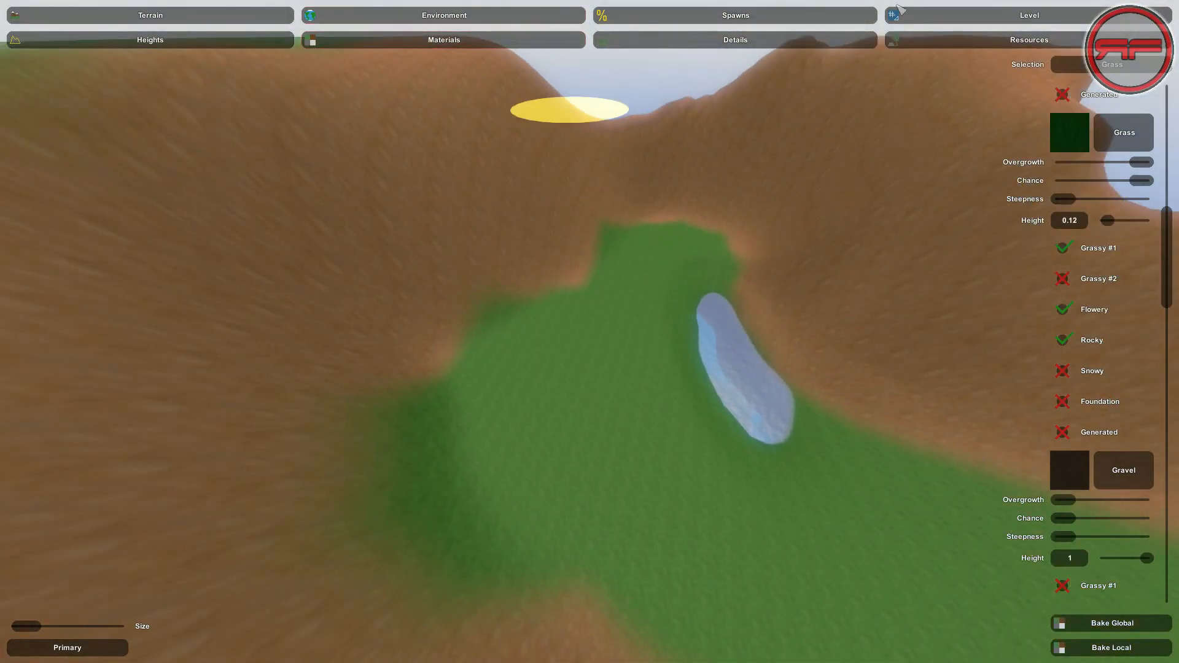
Open the level's object editor and search the object list for Road.
{"action": "left_click", "coordinate": [966, 16]}
{"action": "left_click", "coordinate": [949, 20]}
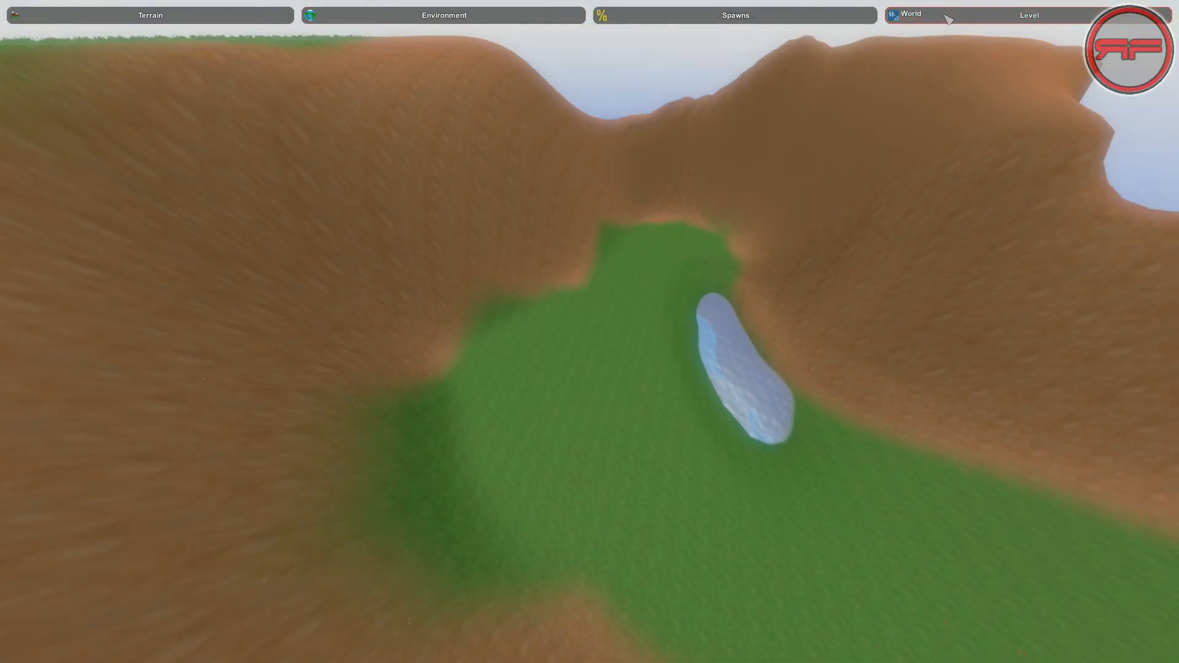
{"action": "left_click", "coordinate": [924, 22]}
{"action": "left_click", "coordinate": [243, 42]}
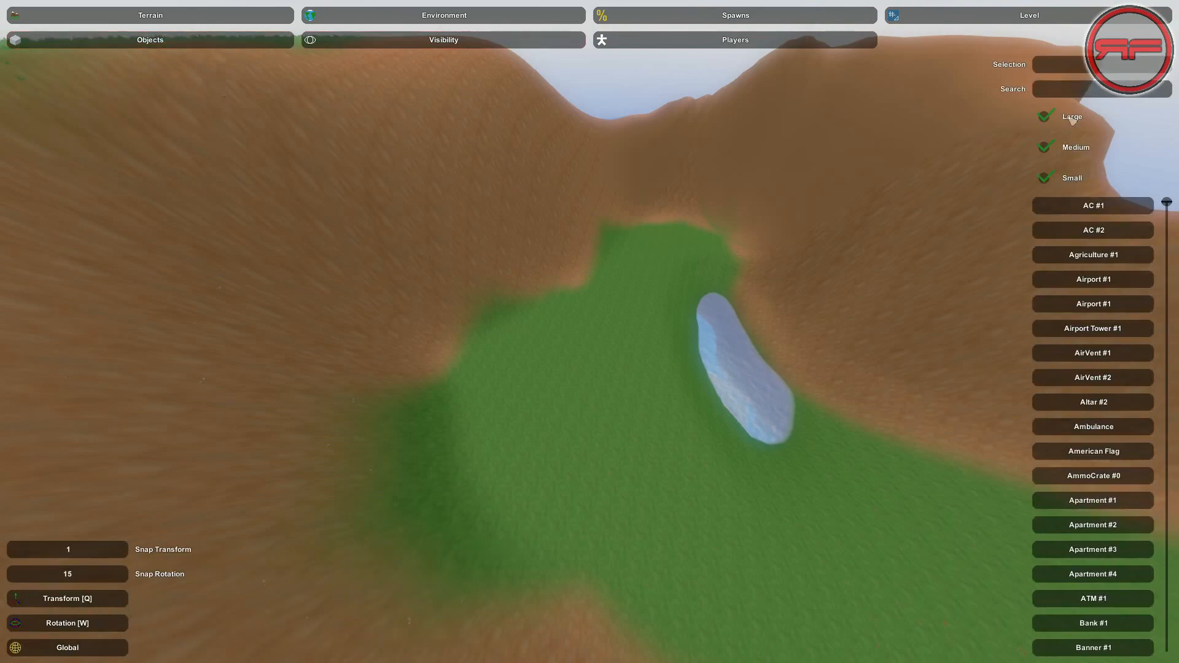
{"action": "left_click", "coordinate": [1101, 90]}
{"action": "type", "text": "ria"}
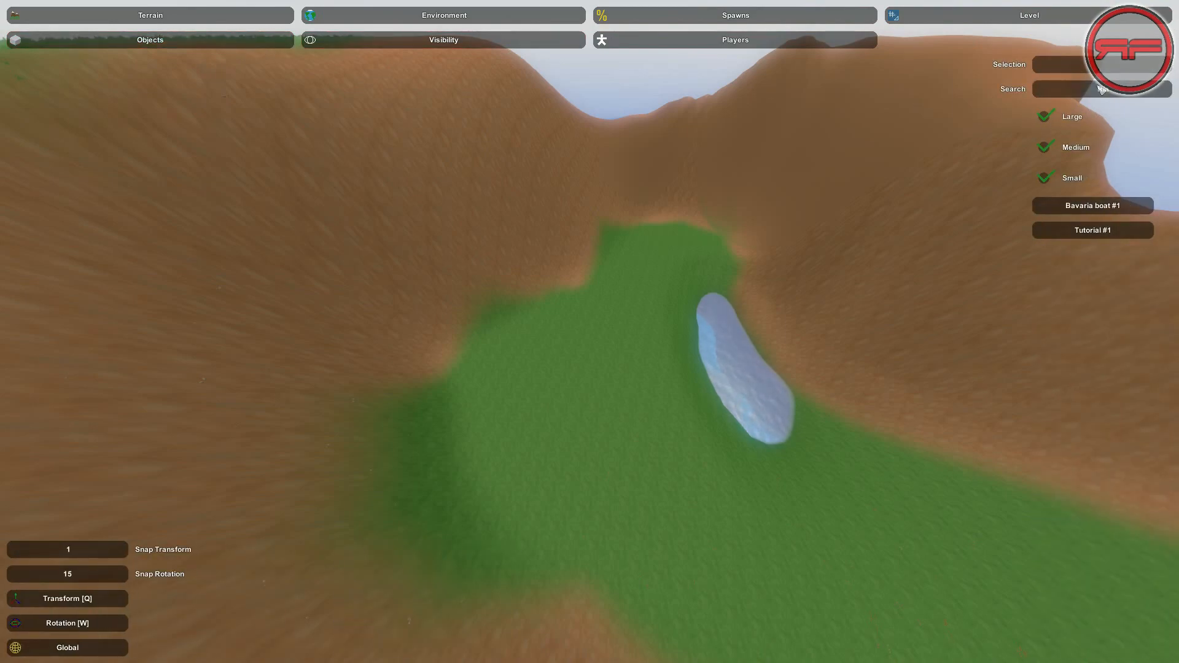
{"action": "key", "text": "w"}
{"action": "mouse_move", "coordinate": [662, 314]}
{"action": "right_mouse_down"}
{"action": "mouse_move", "coordinate": [589, 332]}
{"action": "mouse_move", "coordinate": [662, 315]}
{"action": "right_mouse_up"}
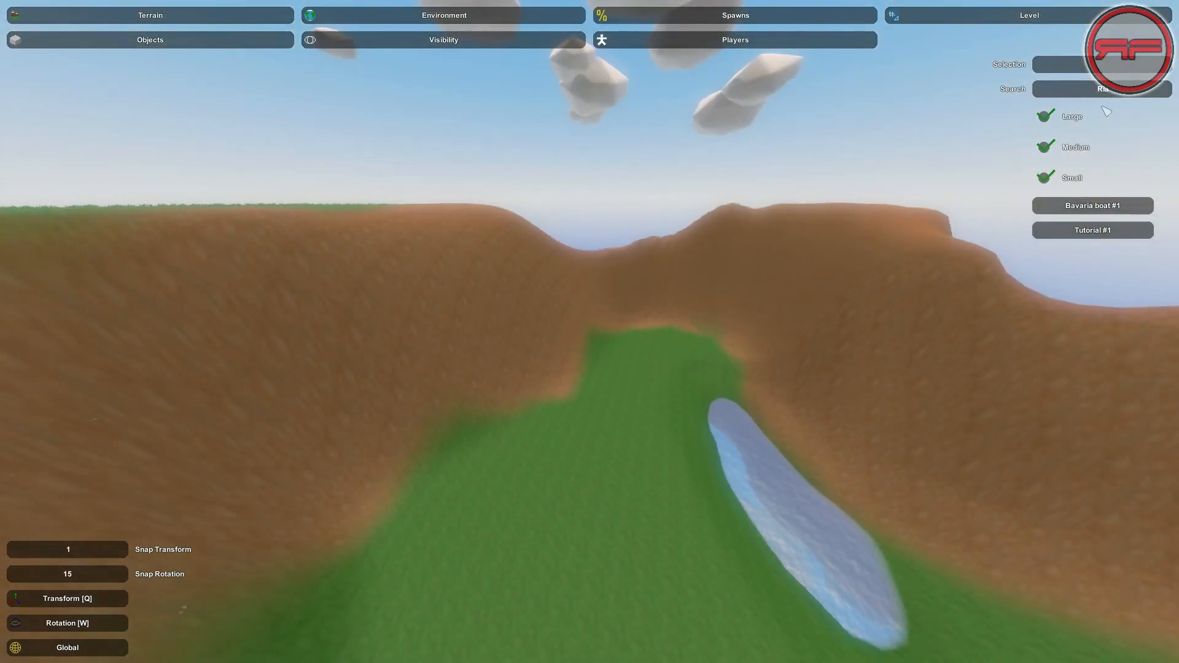
{"action": "key", "text": "BackSpace"}
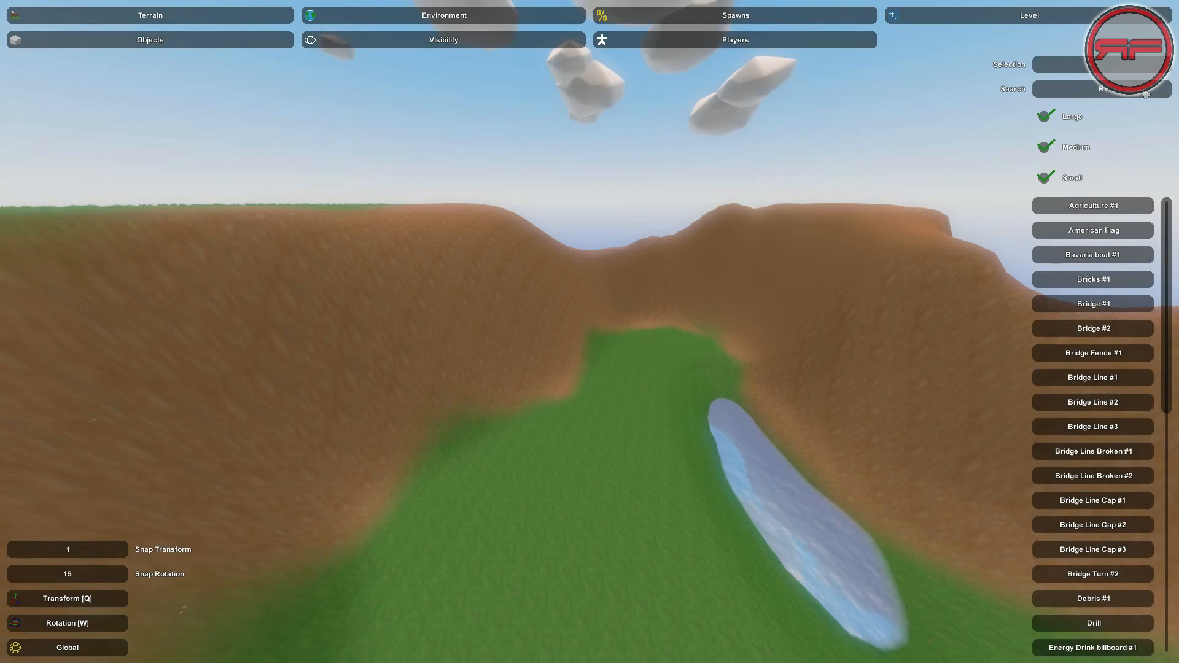
{"action": "key", "text": "BackSpace"}
{"action": "type", "text": "o"}
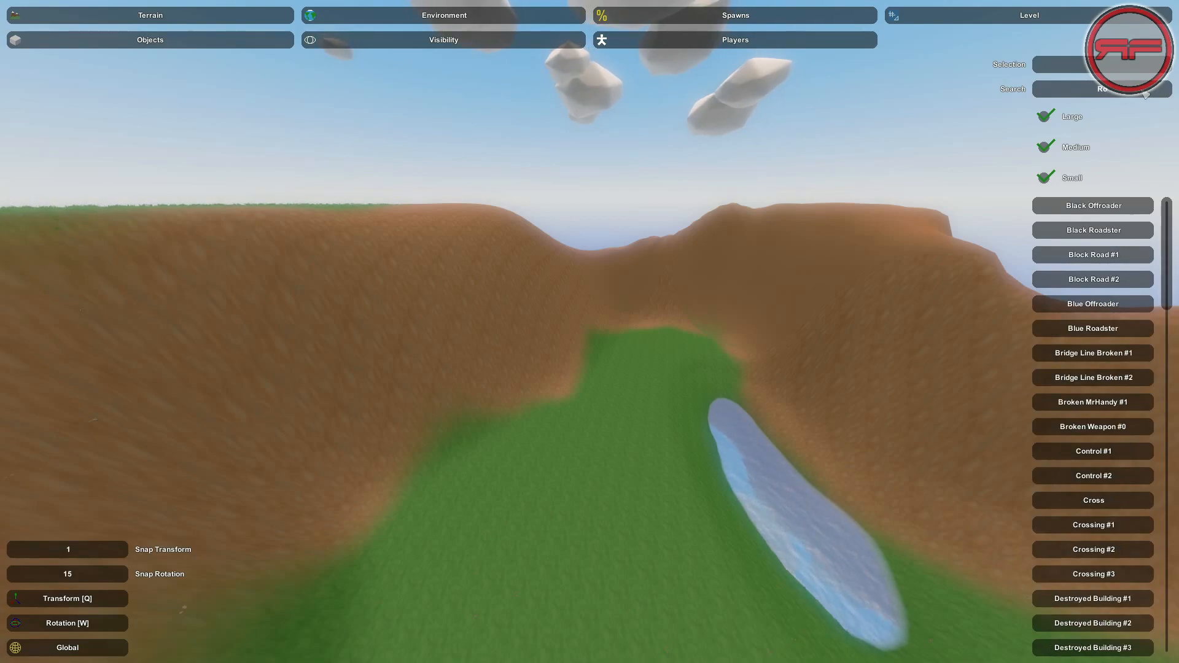
{"action": "type", "text": "ad"}
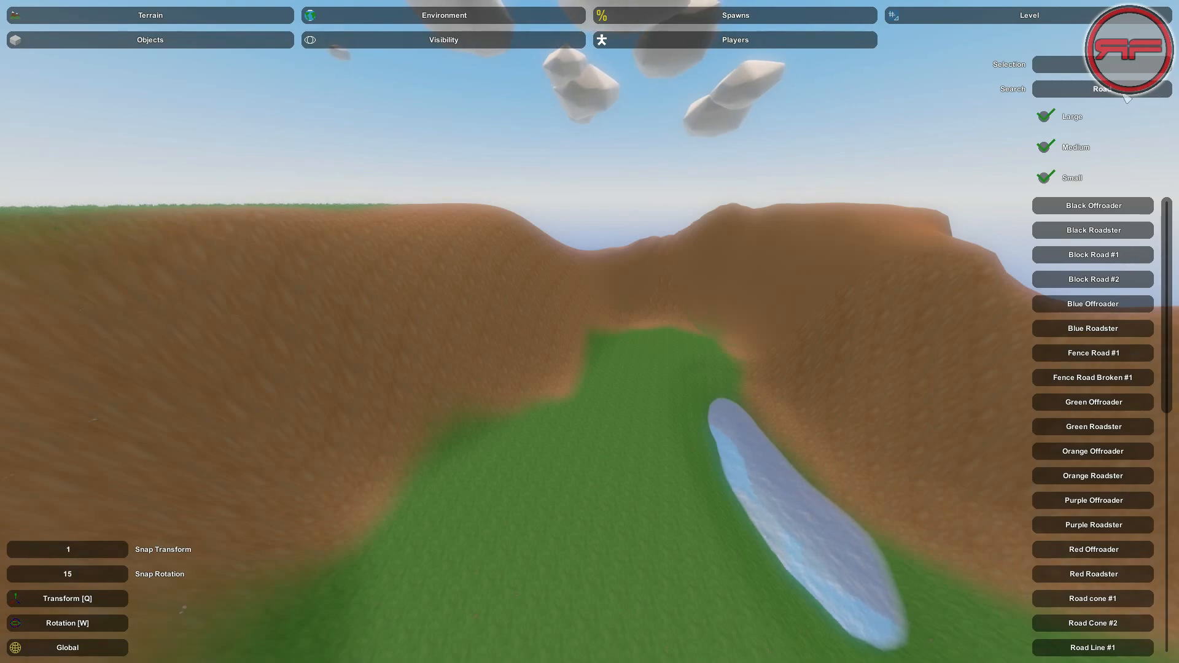
Place a Road Turn #1 object on the grass at the edge of the valley floor.
{"action": "right_click_drag", "start_coordinate": [962, 164], "coordinate": [871, 229]}
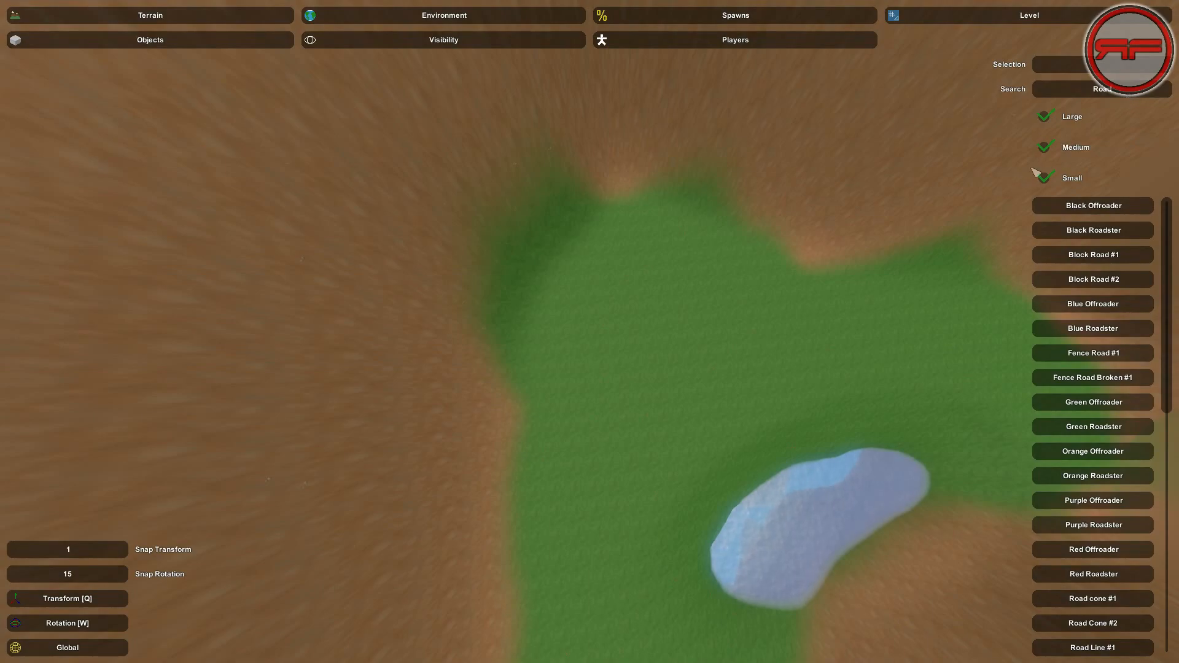
{"action": "right_click_drag", "start_coordinate": [901, 296], "coordinate": [625, 281]}
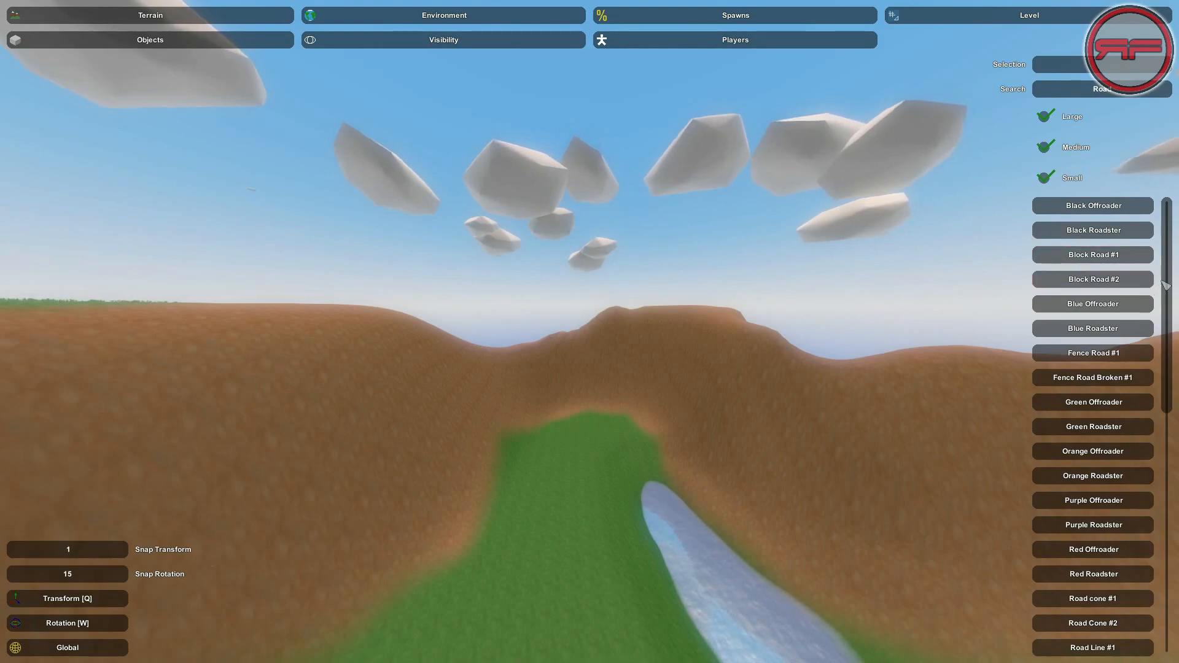
{"action": "left_click_drag", "start_coordinate": [1172, 279], "coordinate": [1177, 464]}
{"action": "scroll", "coordinate": [1154, 549], "scroll_direction": "down", "scroll_amount": 2}
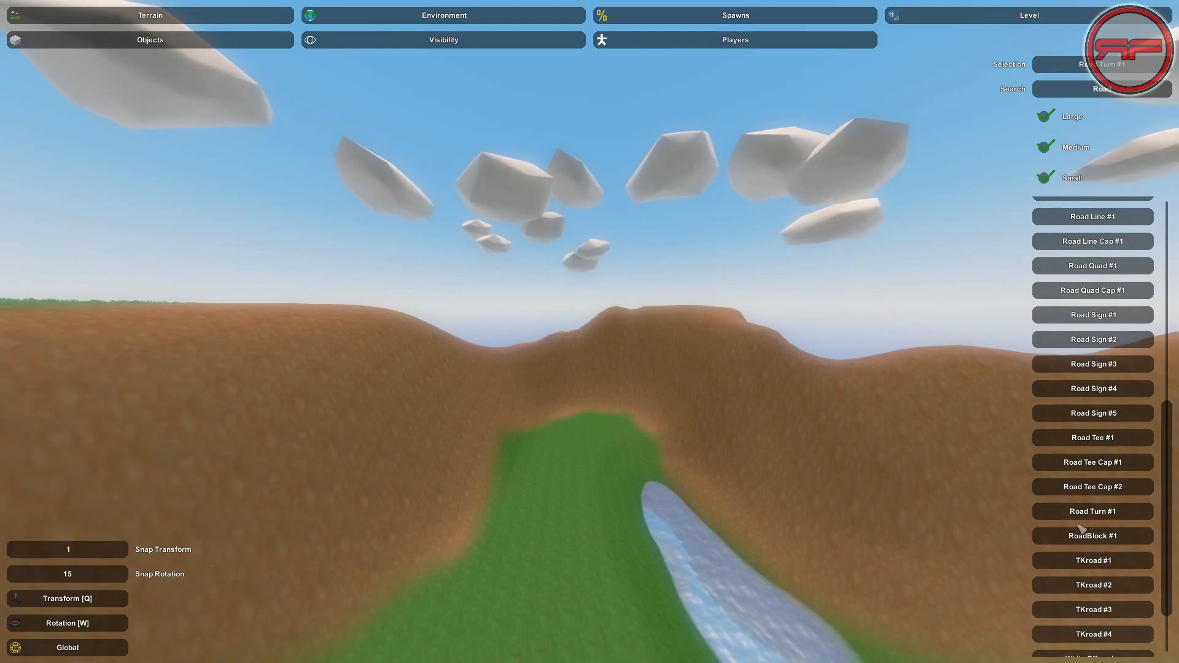
{"action": "right_click_drag", "start_coordinate": [794, 585], "coordinate": [737, 329]}
{"action": "key", "text": "s"}
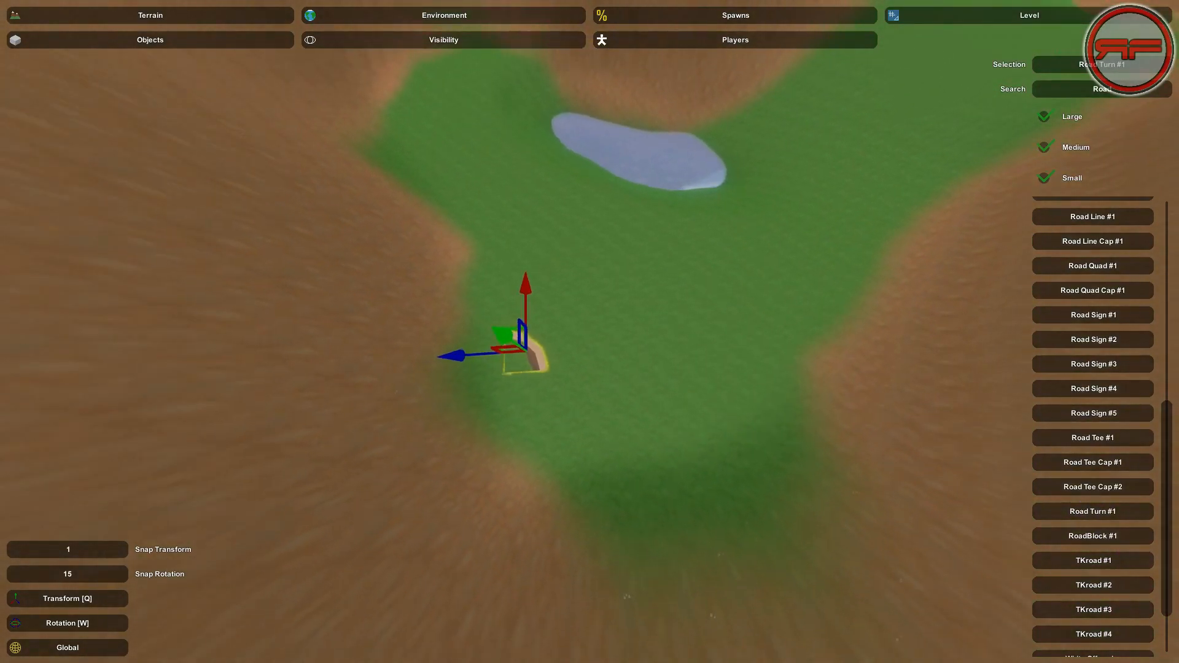
{"action": "key", "text": "a"}
{"action": "key", "text": "w"}
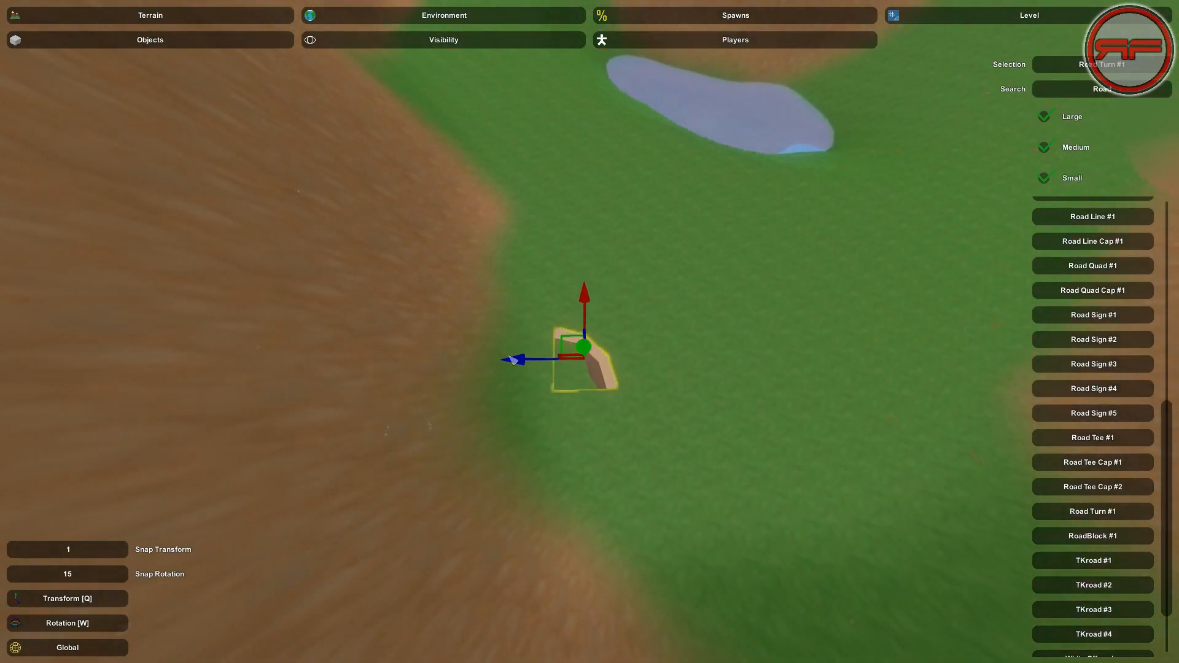
Move the road turn piece across the valley floor and towards the pond.
{"action": "key", "text": "w"}
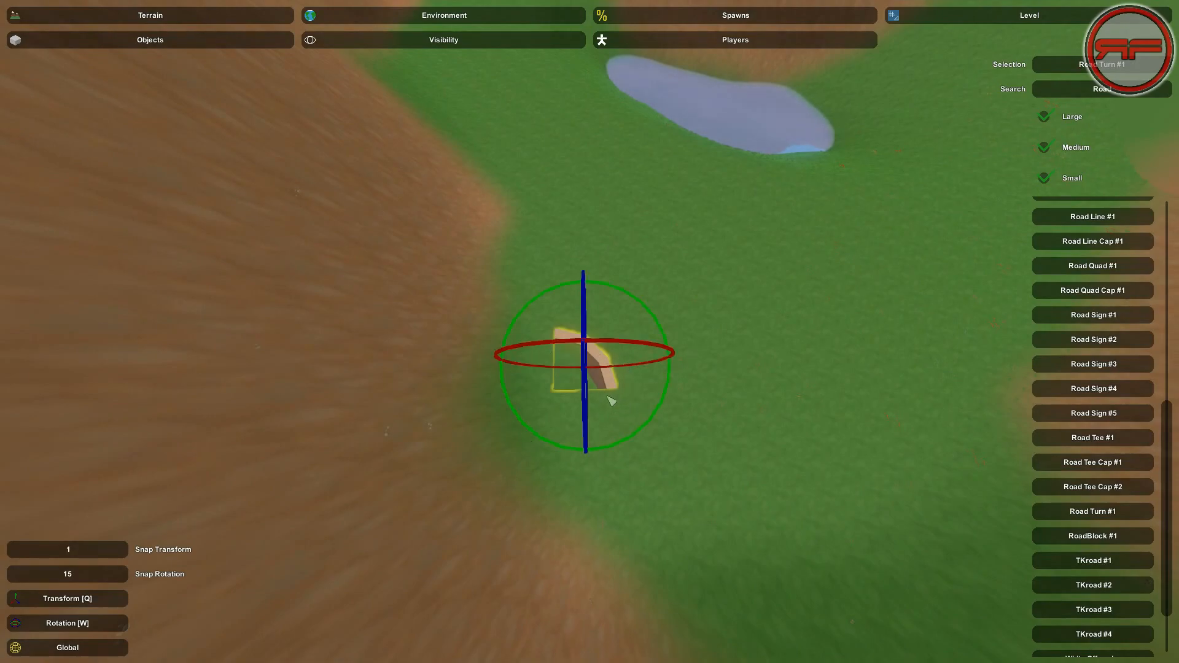
{"action": "key", "text": "q"}
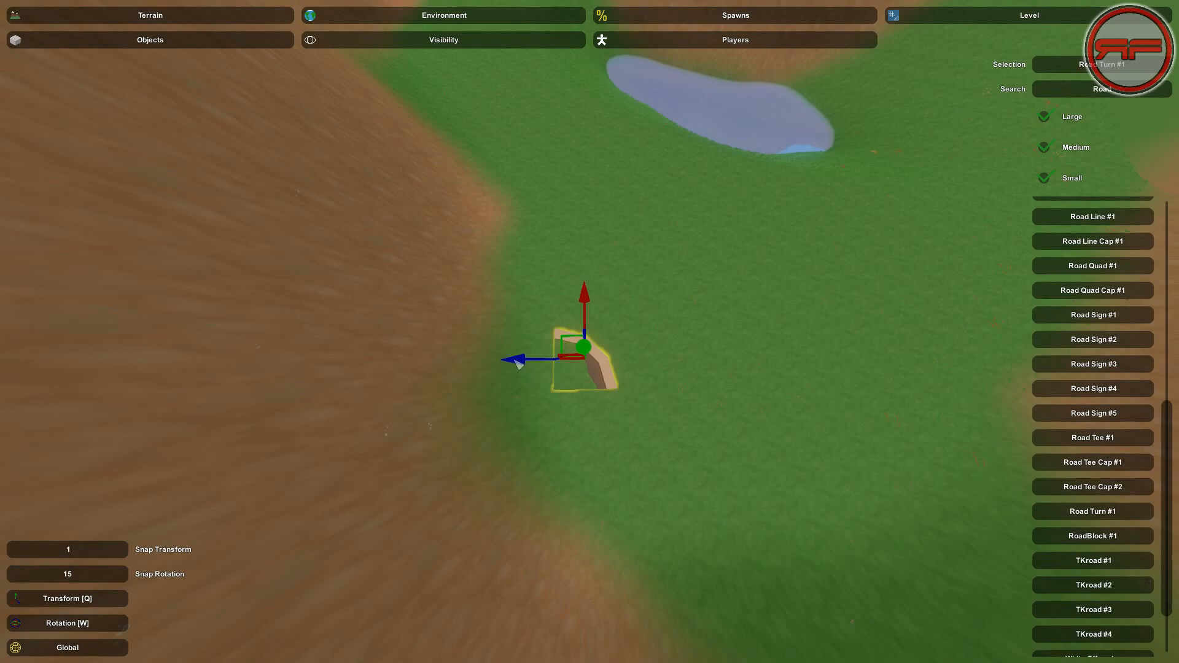
{"action": "left_click_drag", "start_coordinate": [518, 364], "coordinate": [917, 349]}
{"action": "key", "text": "d"}
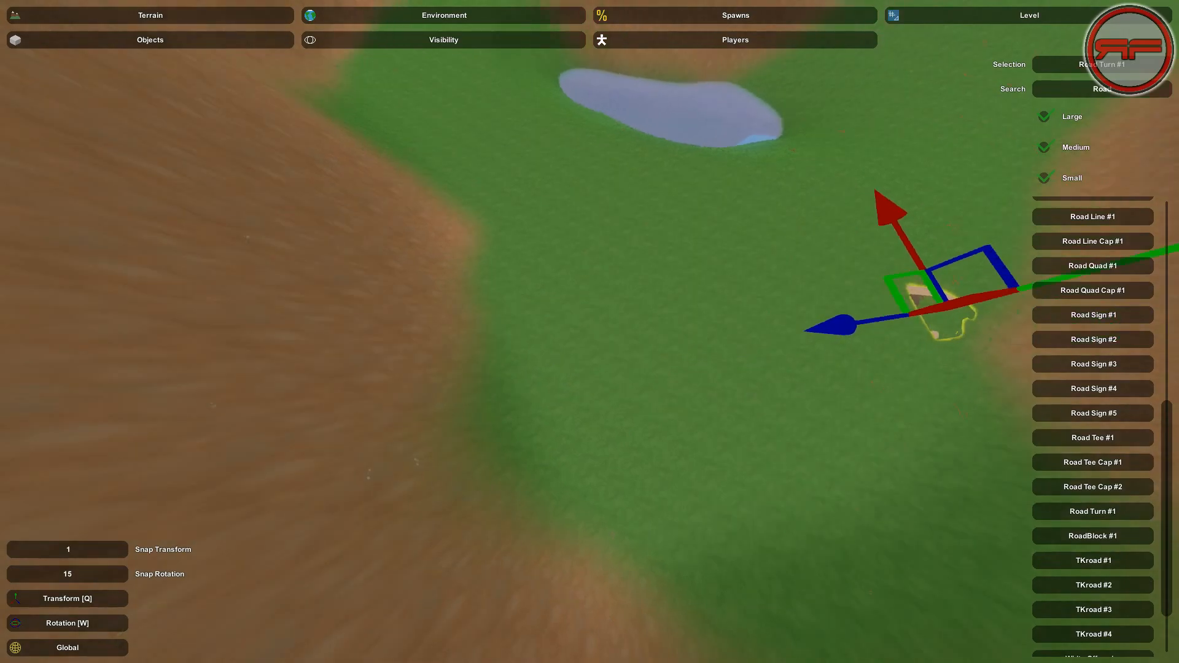
{"action": "key", "text": "s"}
{"action": "key", "text": "d"}
{"action": "key", "text": "w"}
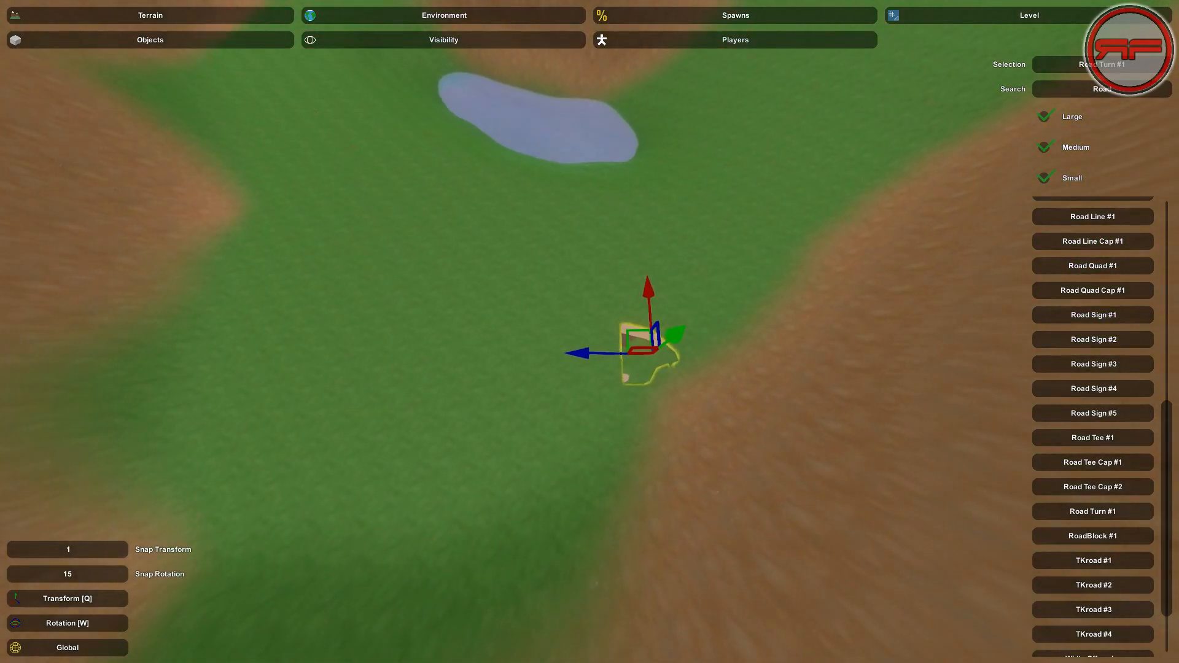
{"action": "left_click_drag", "start_coordinate": [582, 355], "coordinate": [624, 358]}
{"action": "left_click_drag", "start_coordinate": [677, 271], "coordinate": [703, 121]}
Shift the road turn piece slightly closer to the pond along its red axis.
{"action": "right_click_drag", "start_coordinate": [608, 355], "coordinate": [798, 289]}
{"action": "key", "text": "a"}
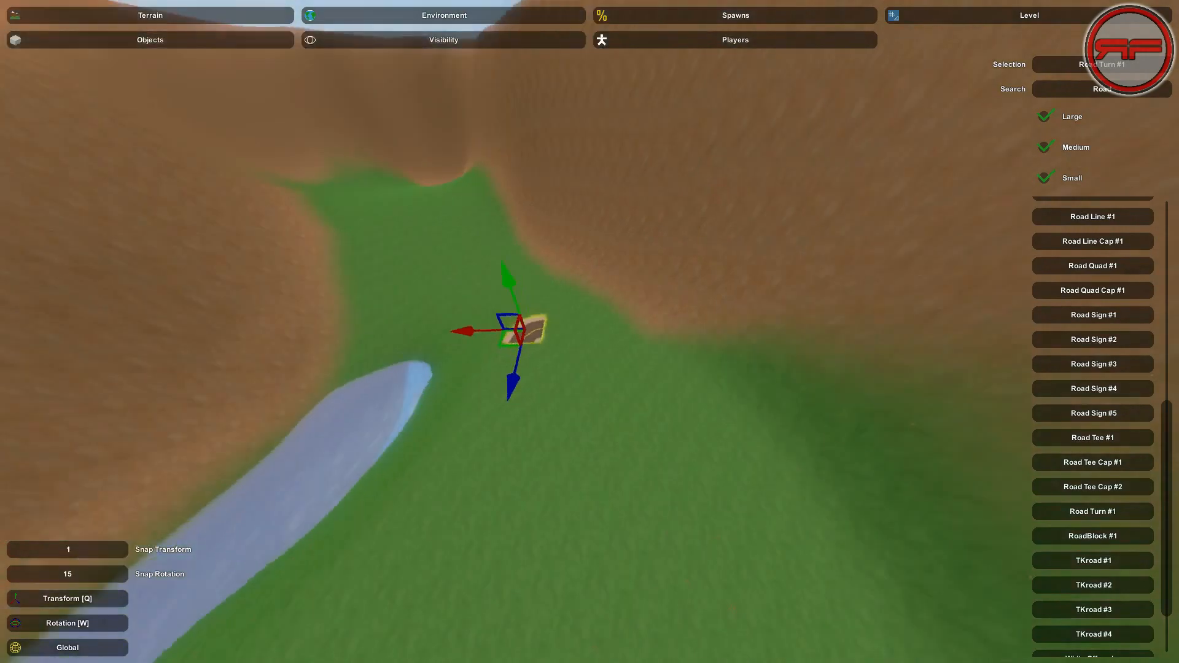
{"action": "right_click_drag", "start_coordinate": [590, 332], "coordinate": [620, 369]}
{"action": "key", "text": "s"}
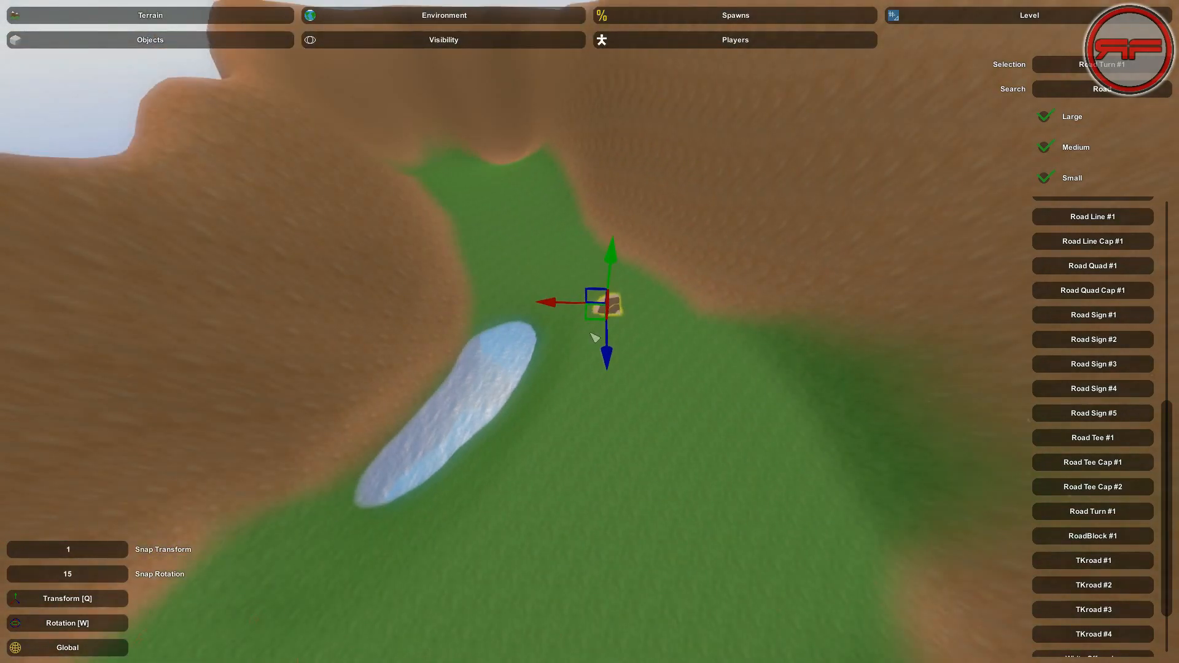
{"action": "key", "text": "w"}
{"action": "right_click_drag", "start_coordinate": [592, 321], "coordinate": [328, 392]}
{"action": "key", "text": "d"}
{"action": "key", "text": "s"}
{"action": "key", "text": "d"}
{"action": "key", "text": "w"}
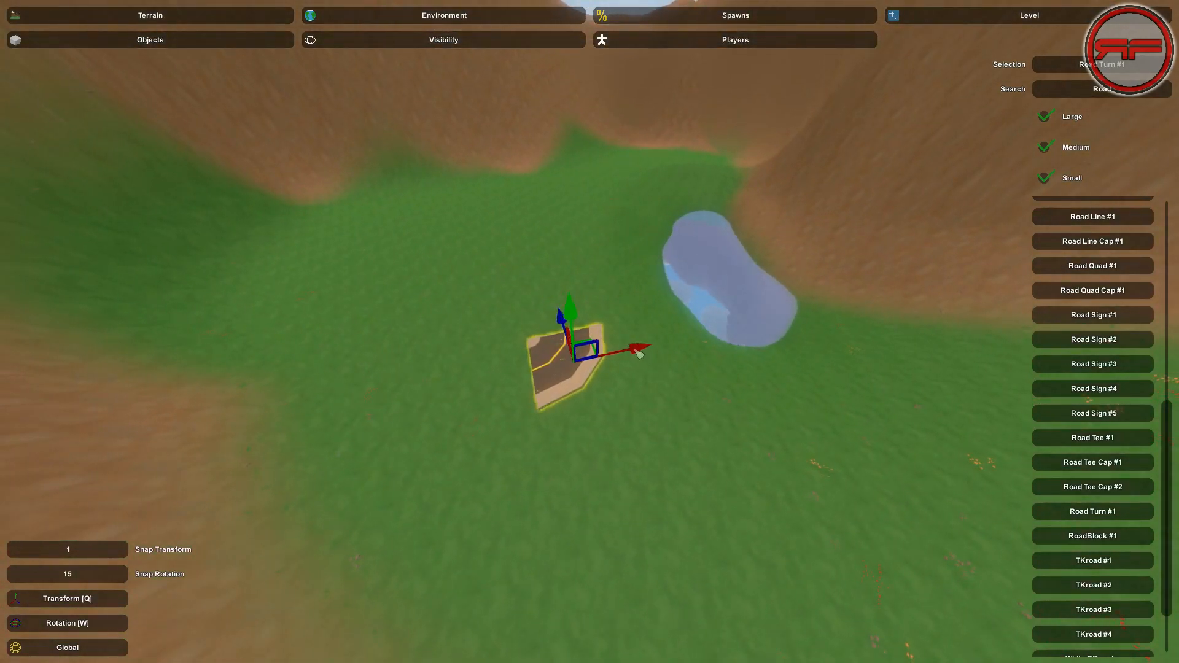
{"action": "left_click_drag", "start_coordinate": [655, 352], "coordinate": [700, 351]}
Raise the road turn piece slightly so its surface sits above the grass.
{"action": "right_click_drag", "start_coordinate": [695, 348], "coordinate": [594, 264]}
{"action": "key", "text": "w"}
{"action": "key", "text": "d"}
{"action": "key", "text": "d"}
{"action": "key", "text": "s"}
{"action": "key", "text": "a"}
{"action": "key", "text": "w"}
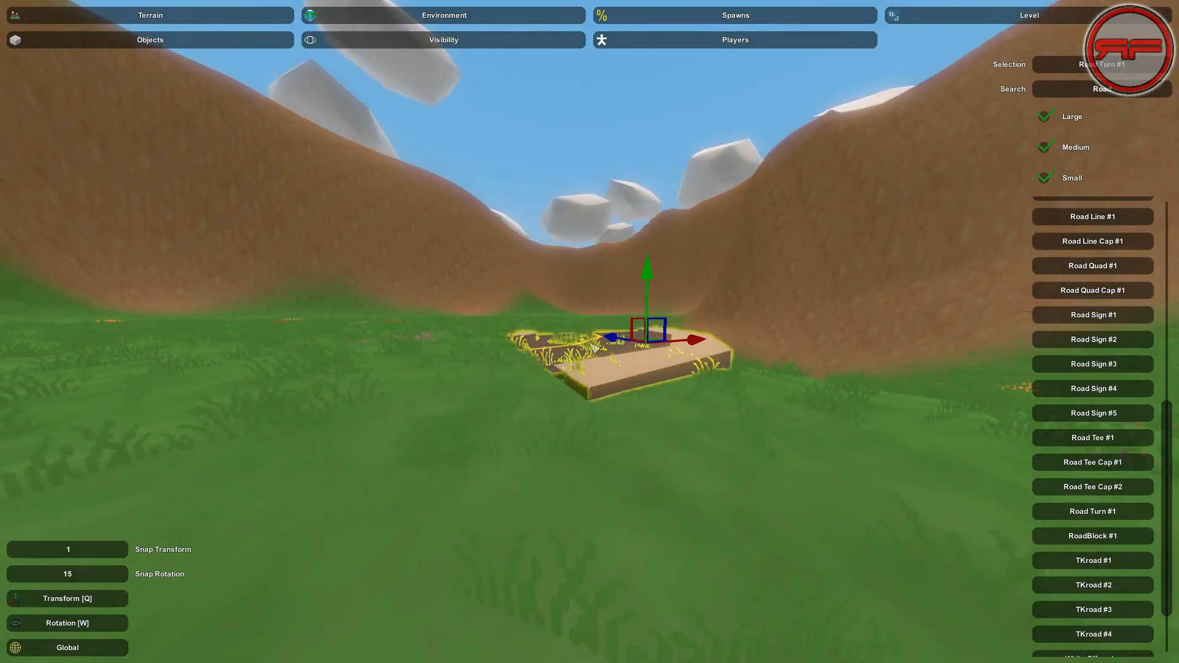
{"action": "right_click_drag", "start_coordinate": [586, 408], "coordinate": [592, 408]}
{"action": "key", "text": "w"}
{"action": "left_click_drag", "start_coordinate": [657, 279], "coordinate": [659, 273]}
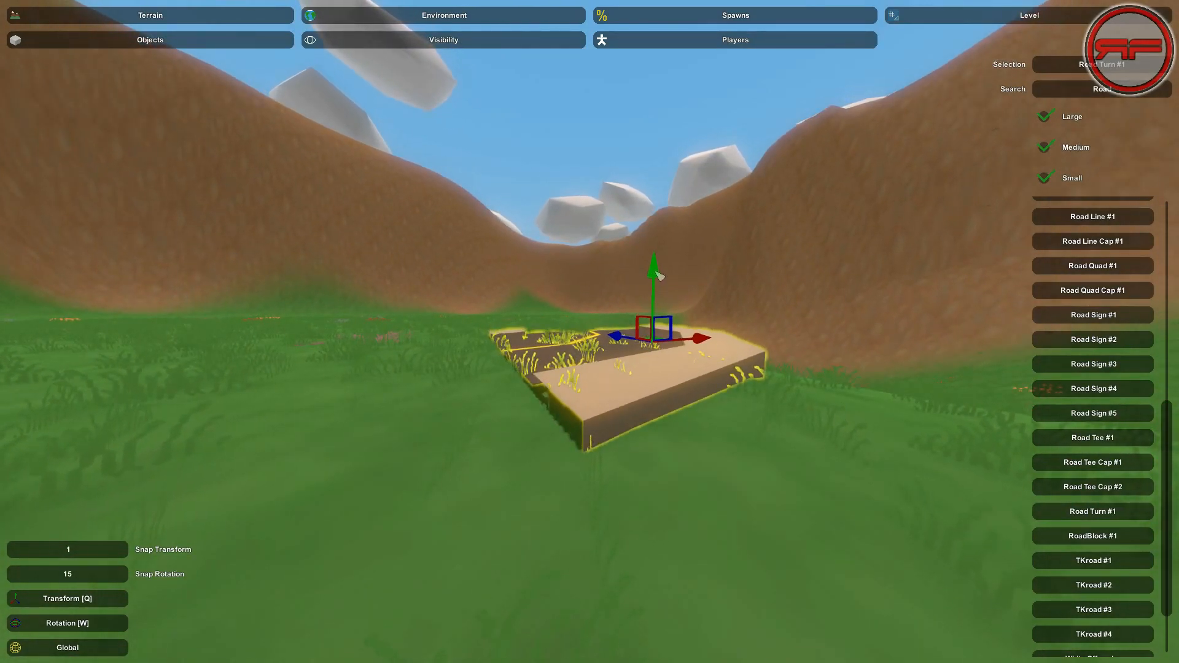
Open the terrain height tools and choose Flatten with the ground height of 0.19 sampled beside the road piece.
{"action": "right_click_drag", "start_coordinate": [682, 414], "coordinate": [706, 516]}
{"action": "right_click_drag", "start_coordinate": [590, 332], "coordinate": [567, 296]}
{"action": "key", "text": "s"}
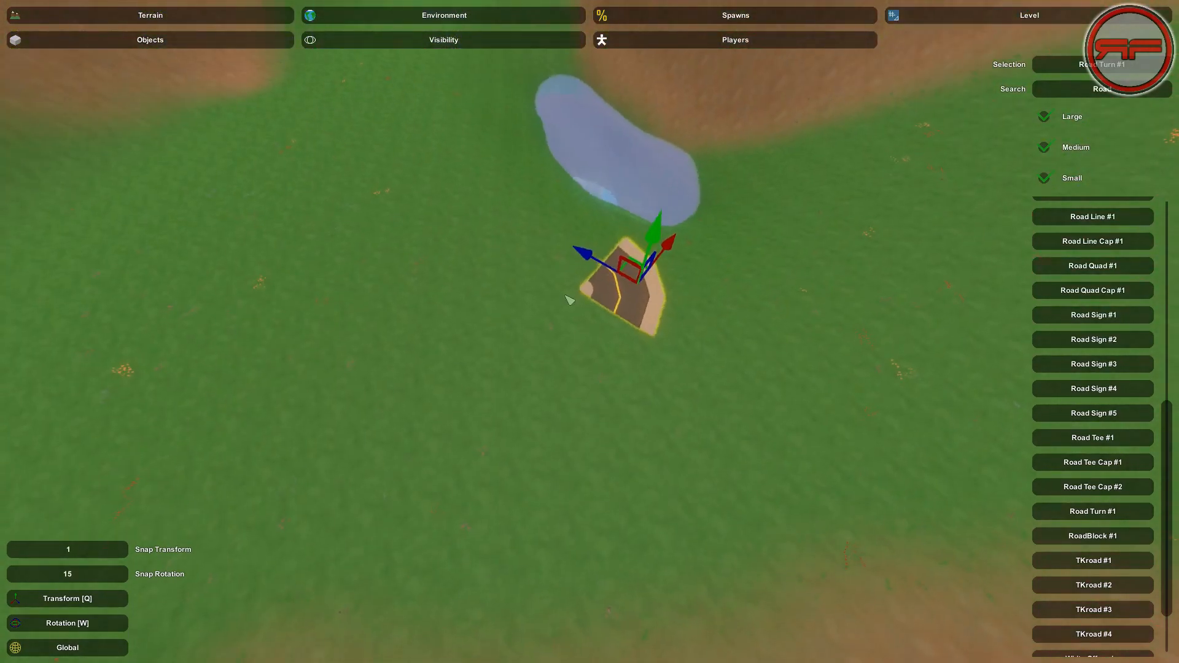
{"action": "left_click", "coordinate": [216, 17]}
{"action": "left_click", "coordinate": [274, 39]}
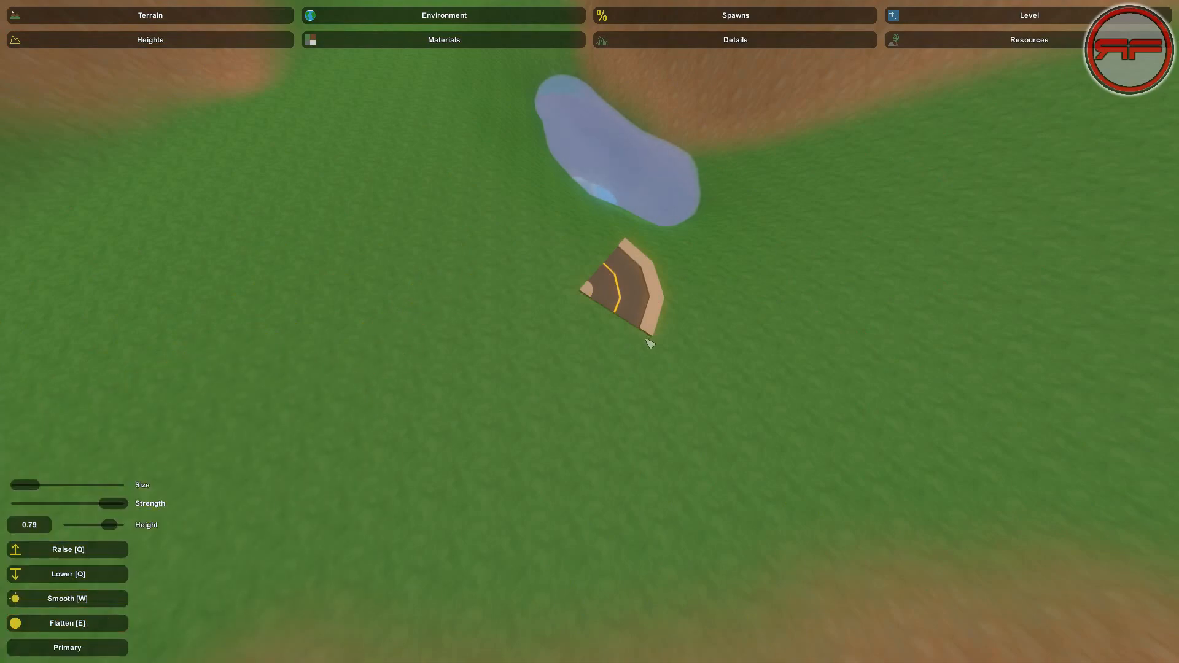
{"action": "key", "text": "e"}
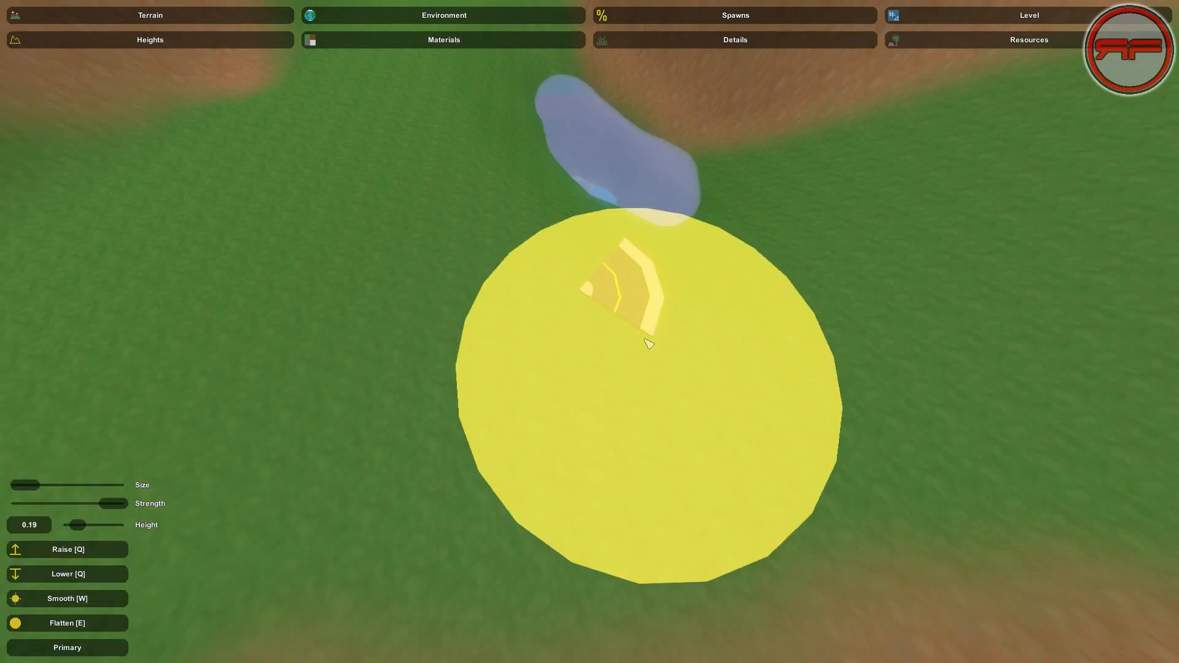
{"action": "scroll", "coordinate": [648, 344], "scroll_direction": "down", "scroll_amount": 5}
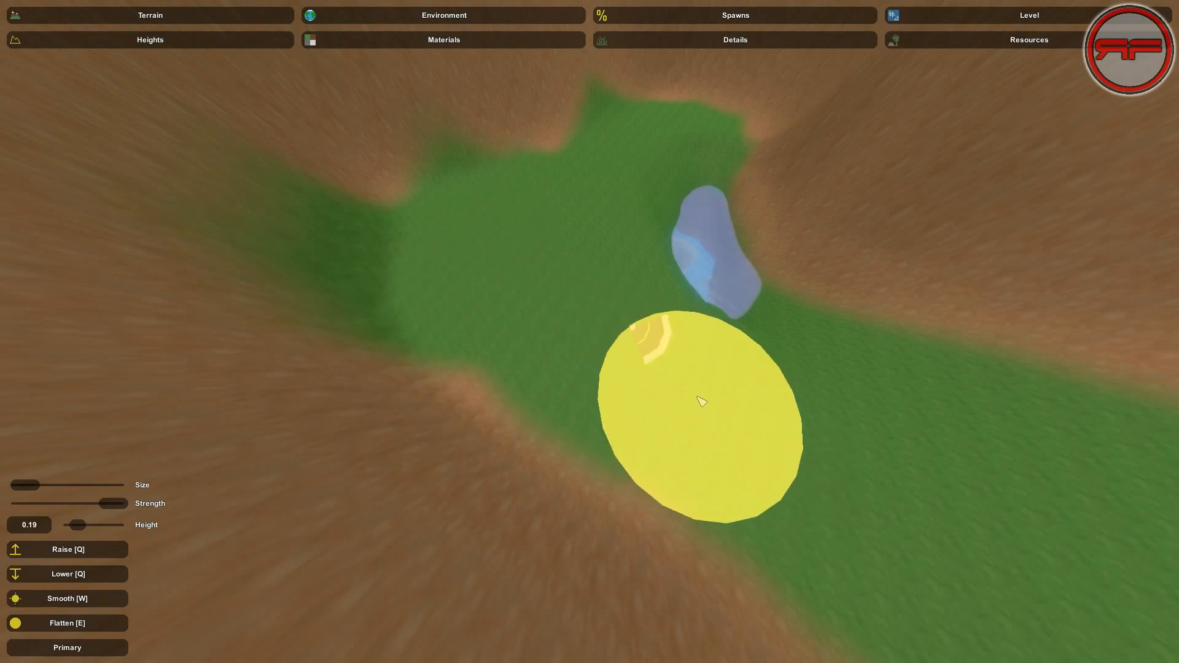
Undo the last terrain flattening over the end of the pond.
{"action": "right_click_drag", "start_coordinate": [709, 409], "coordinate": [774, 408]}
{"action": "key", "text": "w"}
{"action": "mouse_move", "coordinate": [589, 332]}
{"action": "right_mouse_down"}
{"action": "mouse_move", "coordinate": [592, 270]}
{"action": "mouse_move", "coordinate": [620, 246]}
{"action": "mouse_move", "coordinate": [755, 233]}
{"action": "right_mouse_up"}
{"action": "left_click", "coordinate": [74, 591]}
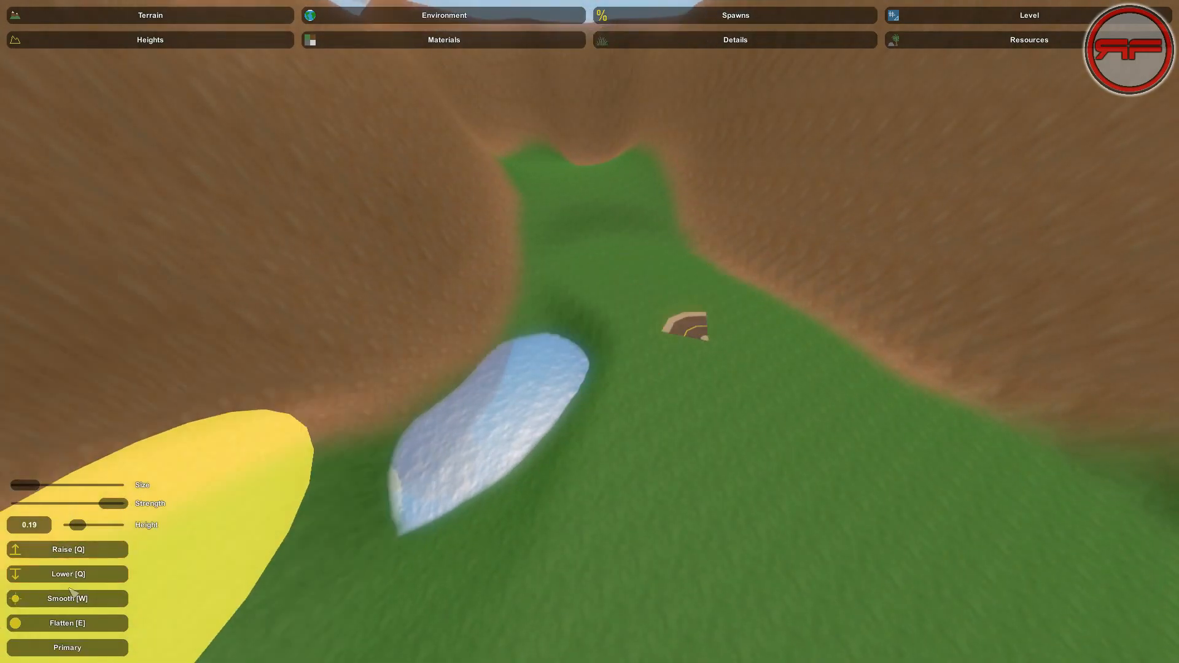
{"action": "key", "text": "ctrl+z"}
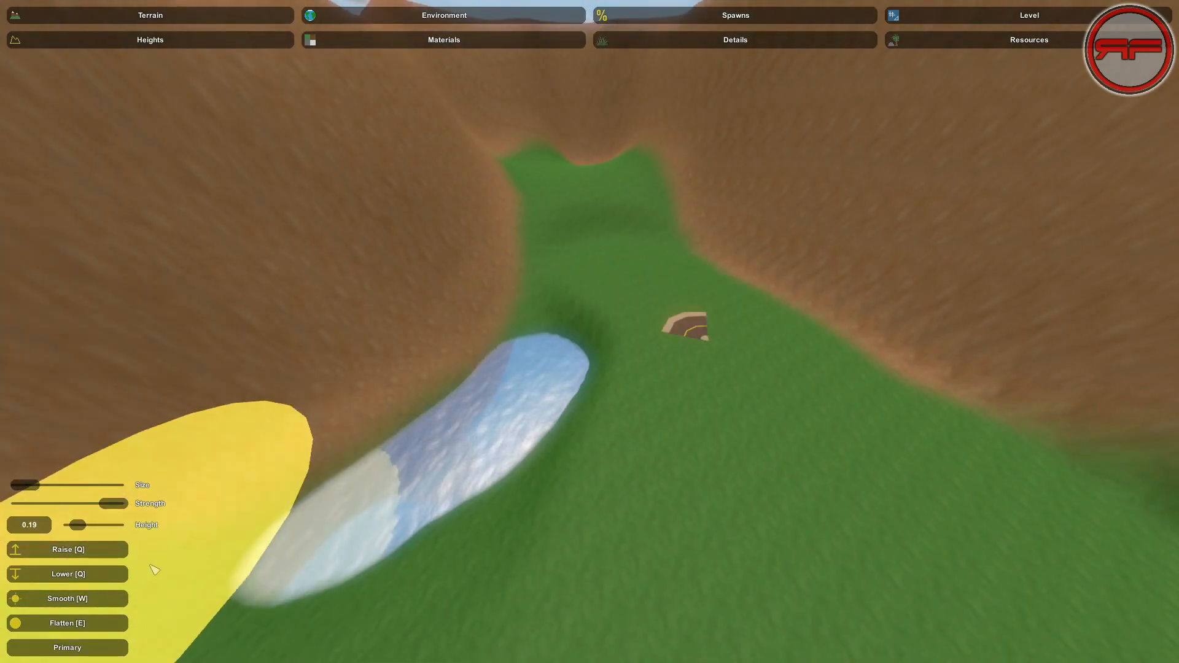
Reduce the brush size slightly and smooth the terrain at the end of the pond nearest the road piece.
{"action": "left_click", "coordinate": [92, 575]}
{"action": "left_click_drag", "start_coordinate": [31, 490], "coordinate": [29, 490]}
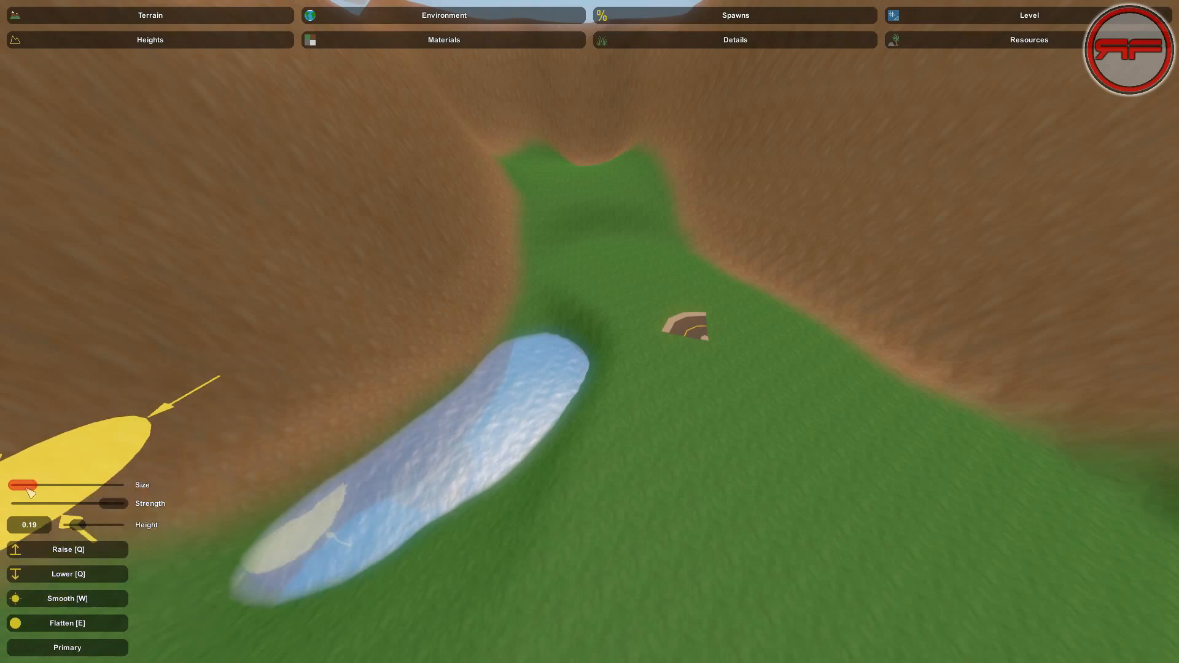
{"action": "key", "text": "w"}
{"action": "right_click_drag", "start_coordinate": [564, 418], "coordinate": [563, 361]}
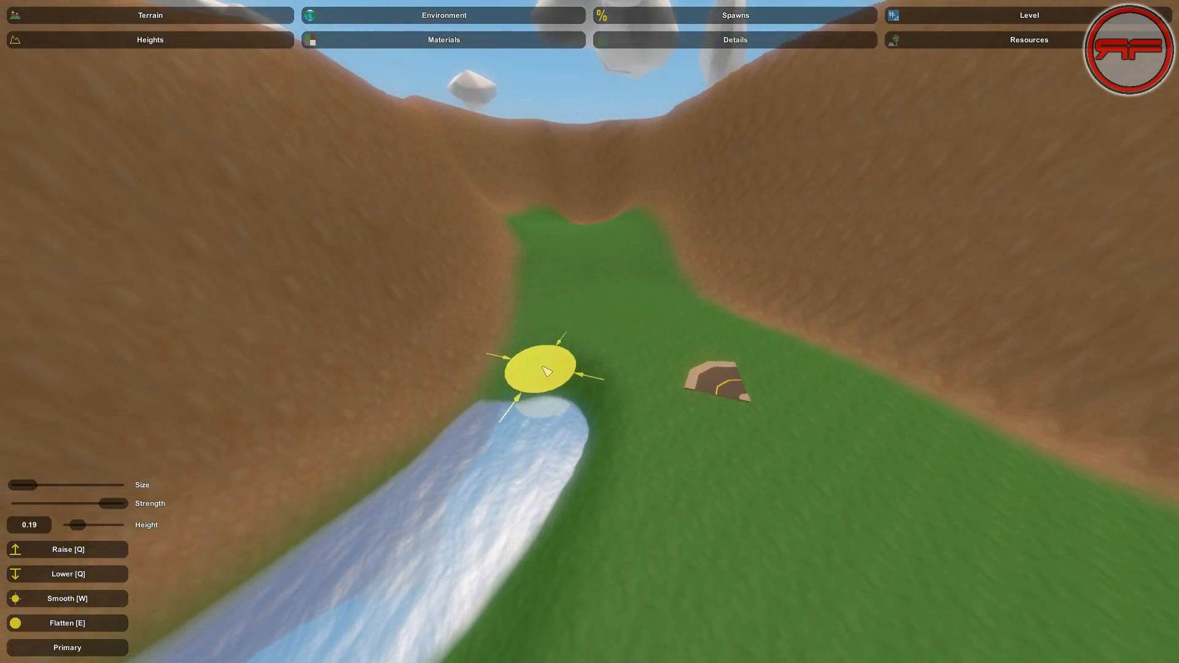
{"action": "left_click_drag", "start_coordinate": [575, 382], "coordinate": [582, 390]}
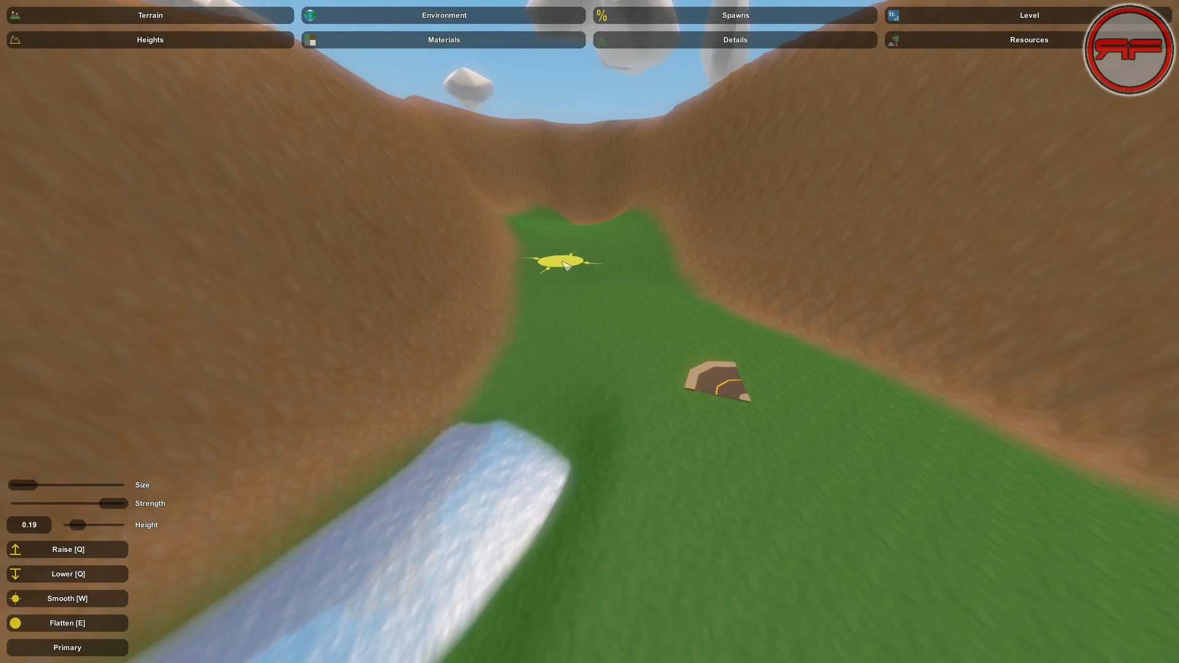
Return to the level's object editor and select the road turn piece.
{"action": "key", "text": "w"}
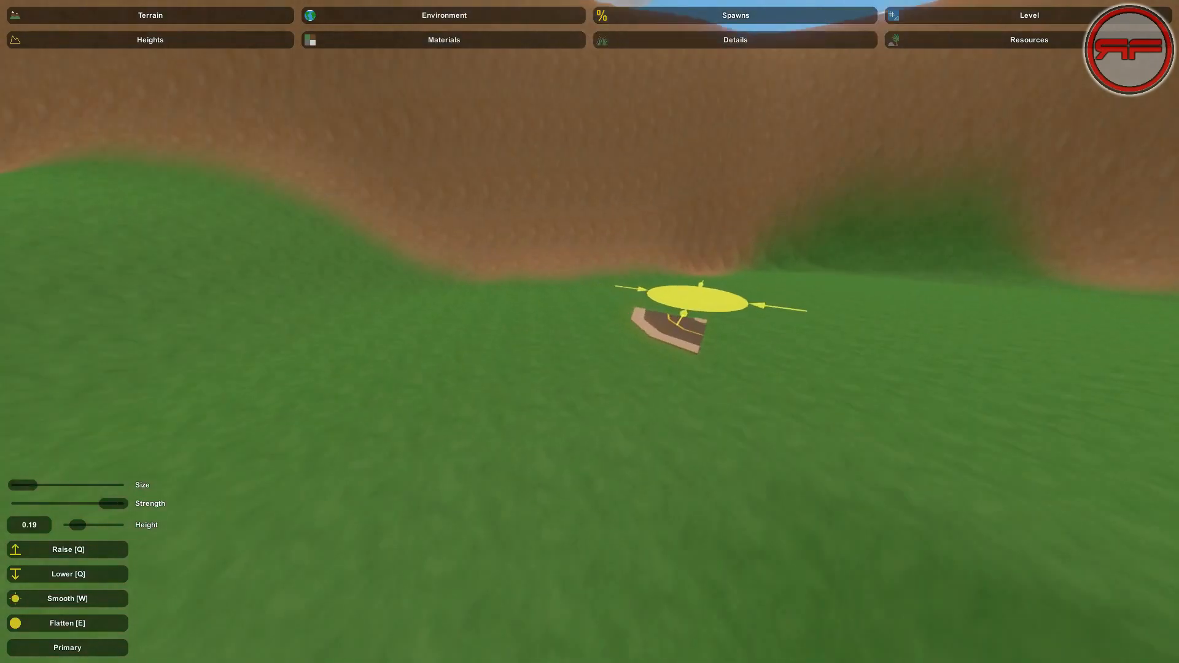
{"action": "right_click_drag", "start_coordinate": [590, 332], "coordinate": [694, 277]}
{"action": "left_click", "coordinate": [1008, 21]}
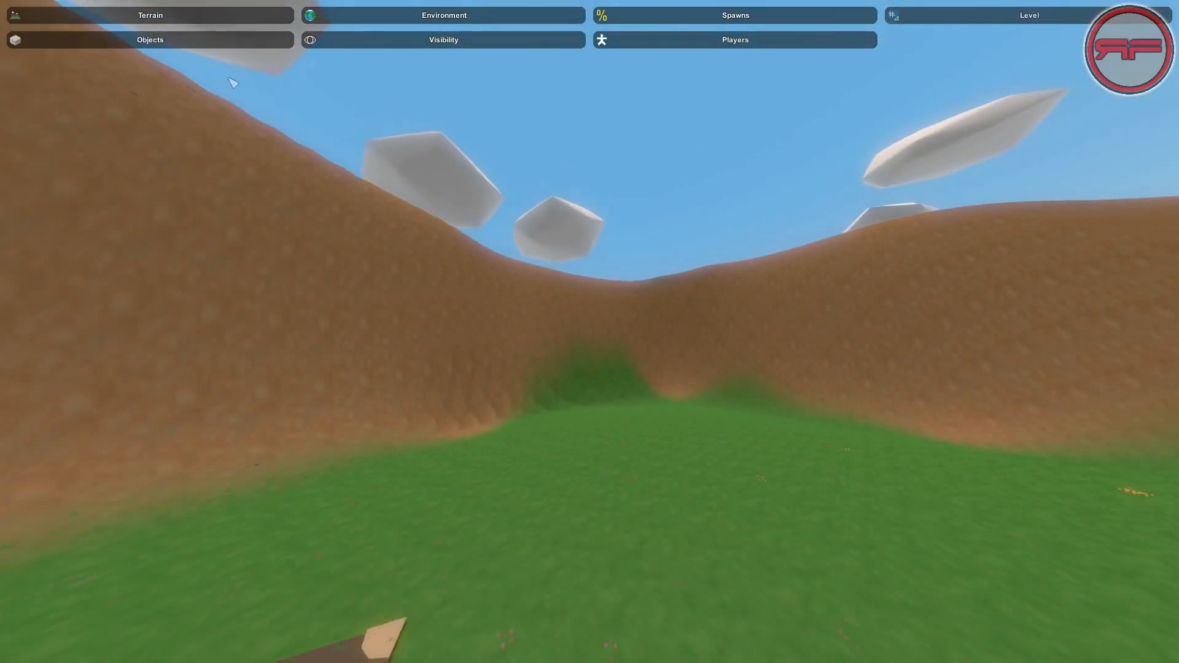
{"action": "left_click", "coordinate": [150, 39]}
{"action": "right_click_drag", "start_coordinate": [590, 332], "coordinate": [590, 393]}
{"action": "left_click", "coordinate": [484, 389]}
Lower the road turn piece slightly towards the ground and deselect it.
{"action": "key", "text": "a"}
{"action": "key", "text": "w"}
{"action": "right_click_drag", "start_coordinate": [484, 388], "coordinate": [651, 388]}
{"action": "key", "text": "s"}
{"action": "right_click_drag", "start_coordinate": [590, 332], "coordinate": [670, 264]}
{"action": "key", "text": "w"}
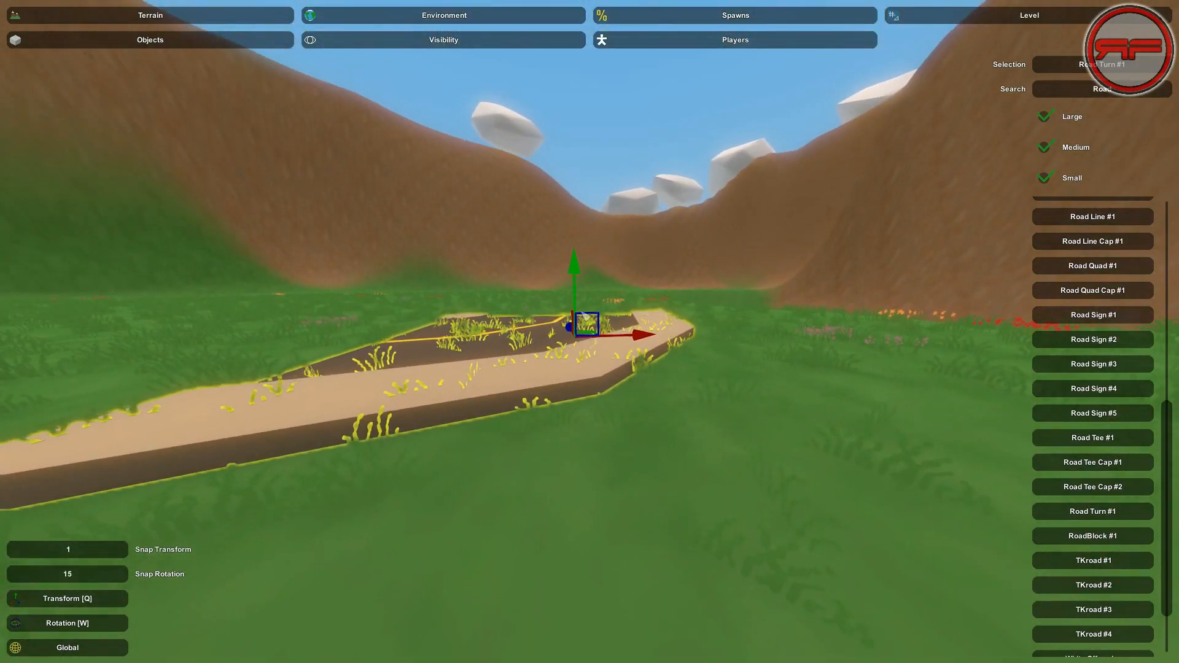
{"action": "mouse_move", "coordinate": [579, 270]}
{"action": "left_mouse_down"}
{"action": "mouse_move", "coordinate": [577, 255]}
{"action": "mouse_move", "coordinate": [587, 273]}
{"action": "left_mouse_up"}
{"action": "left_click", "coordinate": [685, 327]}
Inspect the position of the road turn piece beside the pond from above.
{"action": "right_click_drag", "start_coordinate": [685, 326], "coordinate": [590, 245]}
{"action": "key", "text": "a"}
{"action": "right_click_drag", "start_coordinate": [589, 331], "coordinate": [491, 381]}
{"action": "key", "text": "w"}
{"action": "key", "text": "s"}
{"action": "key", "text": "d"}
{"action": "key", "text": "w"}
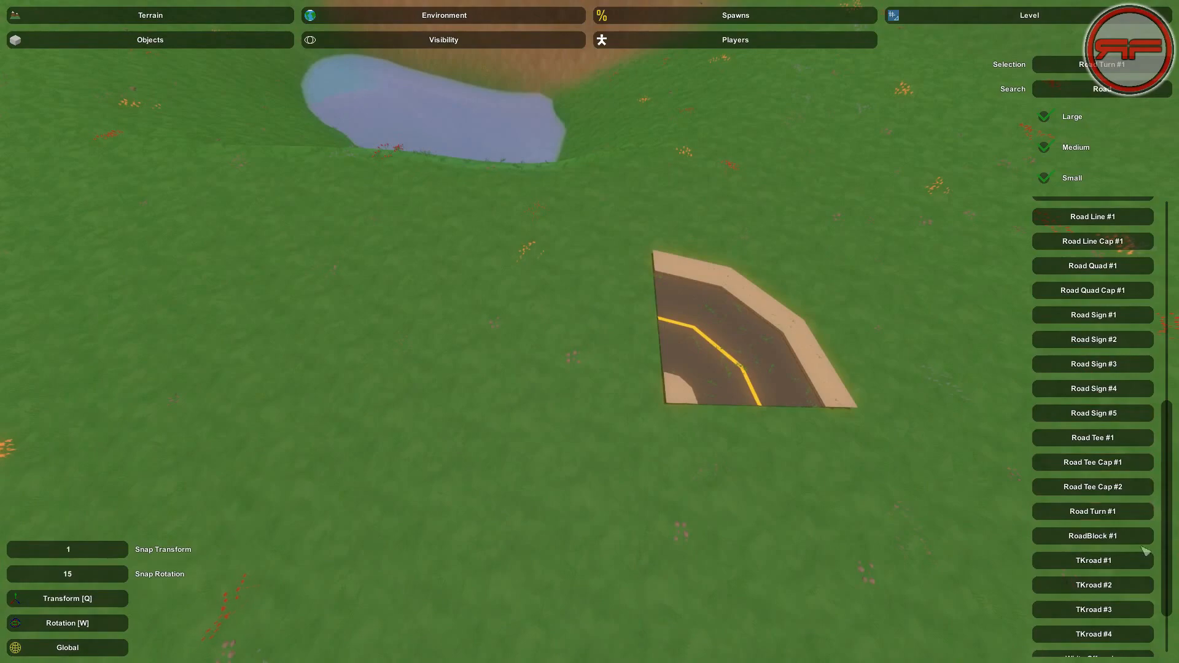
Place a Road Line #1 straight piece on the grass next to the open end of the road turn.
{"action": "scroll", "coordinate": [1126, 293], "scroll_direction": "up", "scroll_amount": 3}
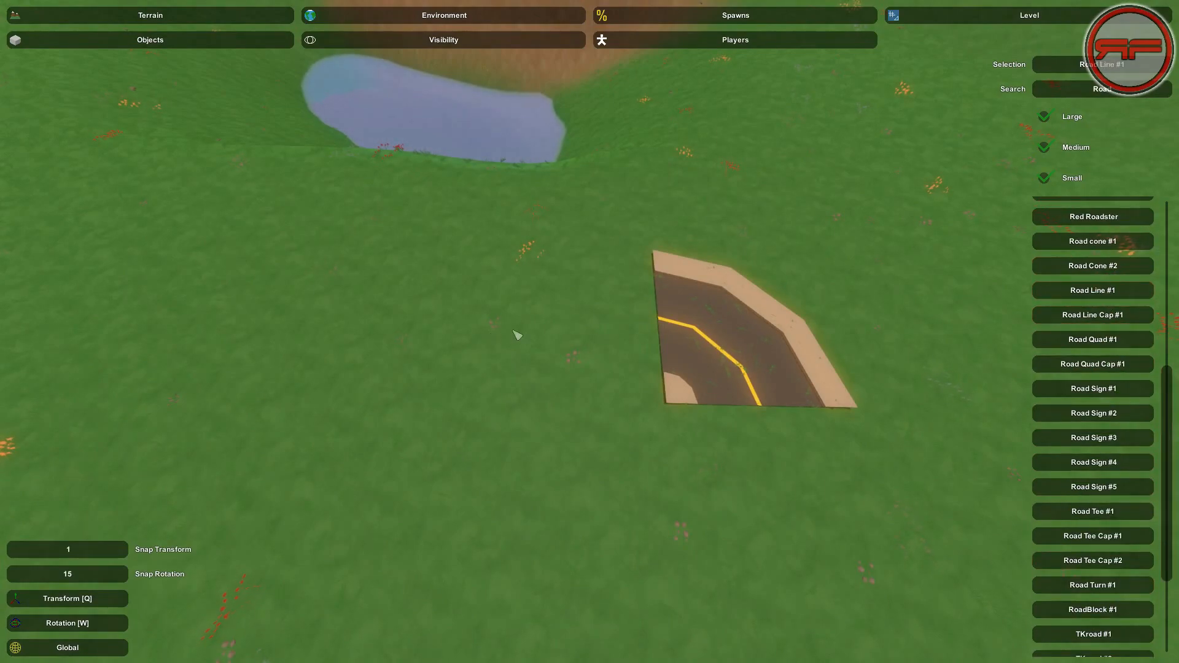
{"action": "key", "text": "e"}
{"action": "key", "text": "s"}
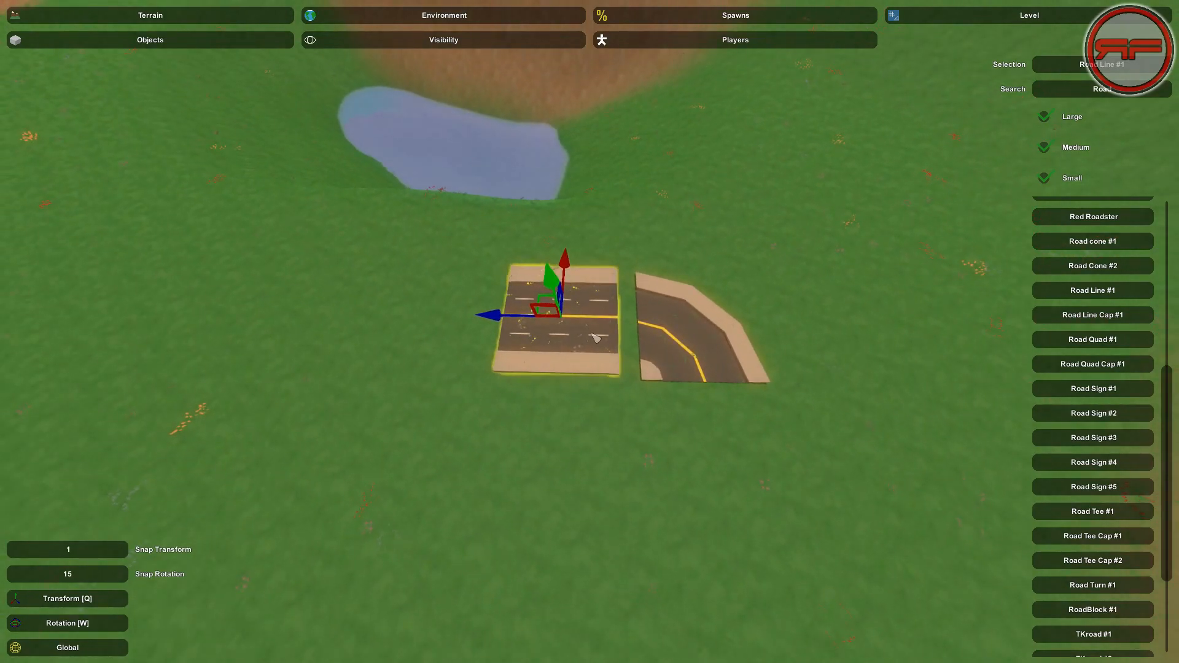
Compare the move and rotation handles on the straight road piece and deselect it.
{"action": "key", "text": "w"}
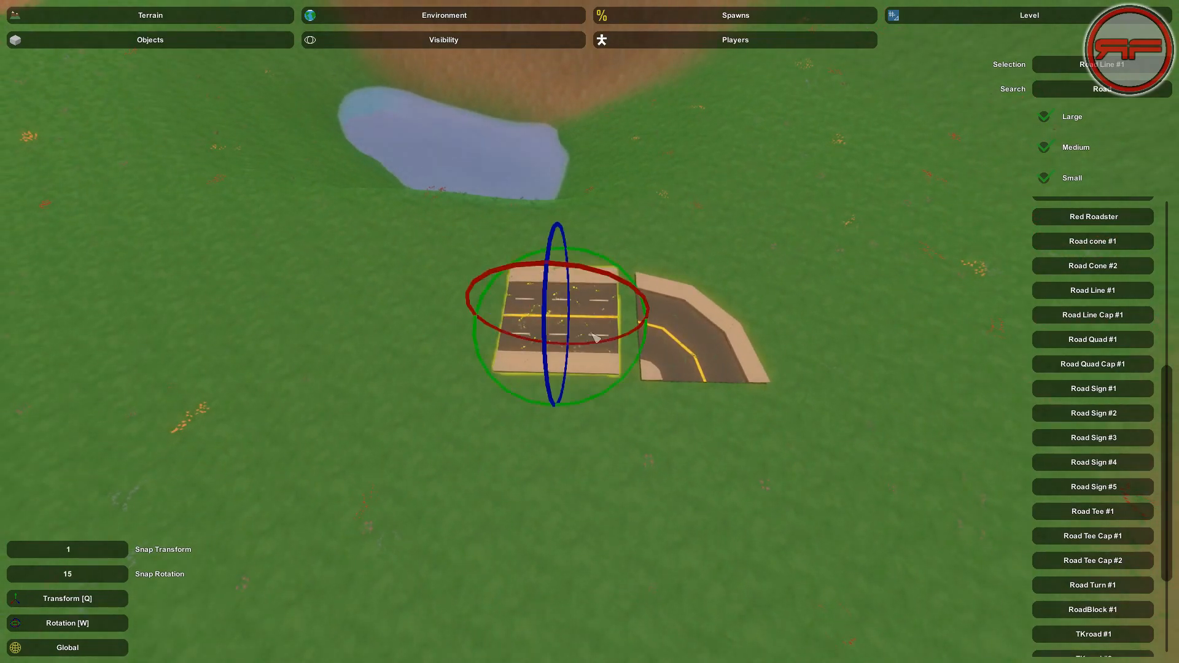
{"action": "key", "text": "q"}
{"action": "key", "text": "w"}
{"action": "key", "text": "q"}
{"action": "key", "text": "w"}
{"action": "key", "text": "q"}
{"action": "right_click_drag", "start_coordinate": [656, 329], "coordinate": [664, 335]}
{"action": "key", "text": "w"}
{"action": "left_click", "coordinate": [587, 331]}
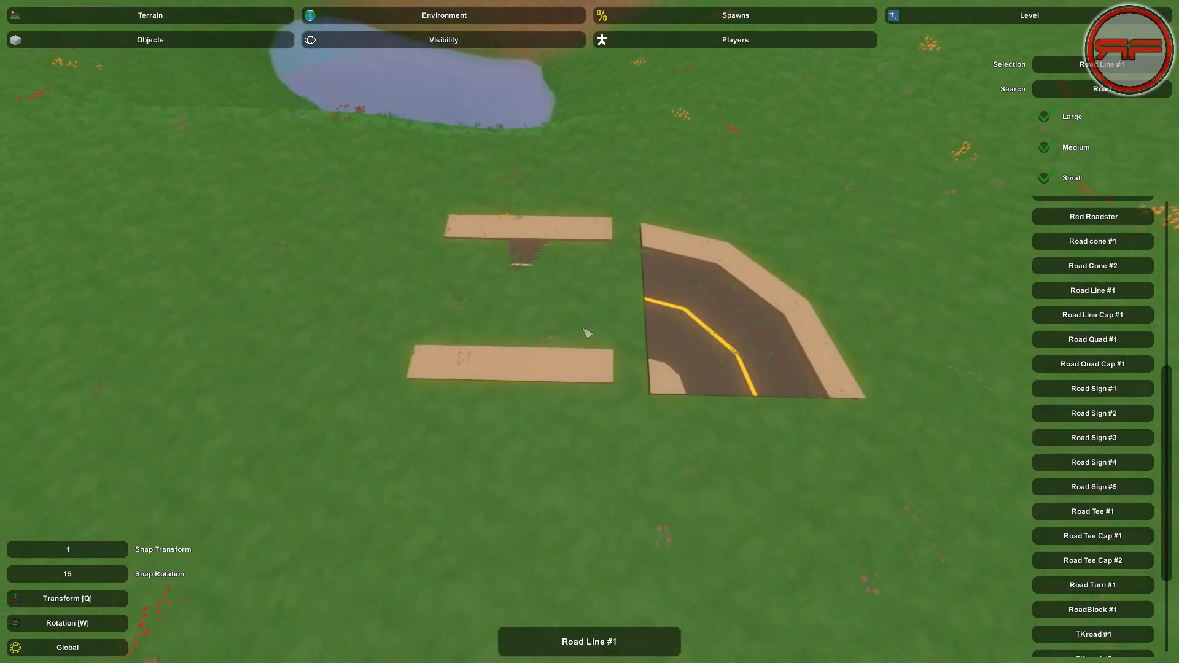
Raise the straight road piece out of the ground and move it against the end of the turn piece.
{"action": "left_click", "coordinate": [592, 300]}
{"action": "key", "text": "d"}
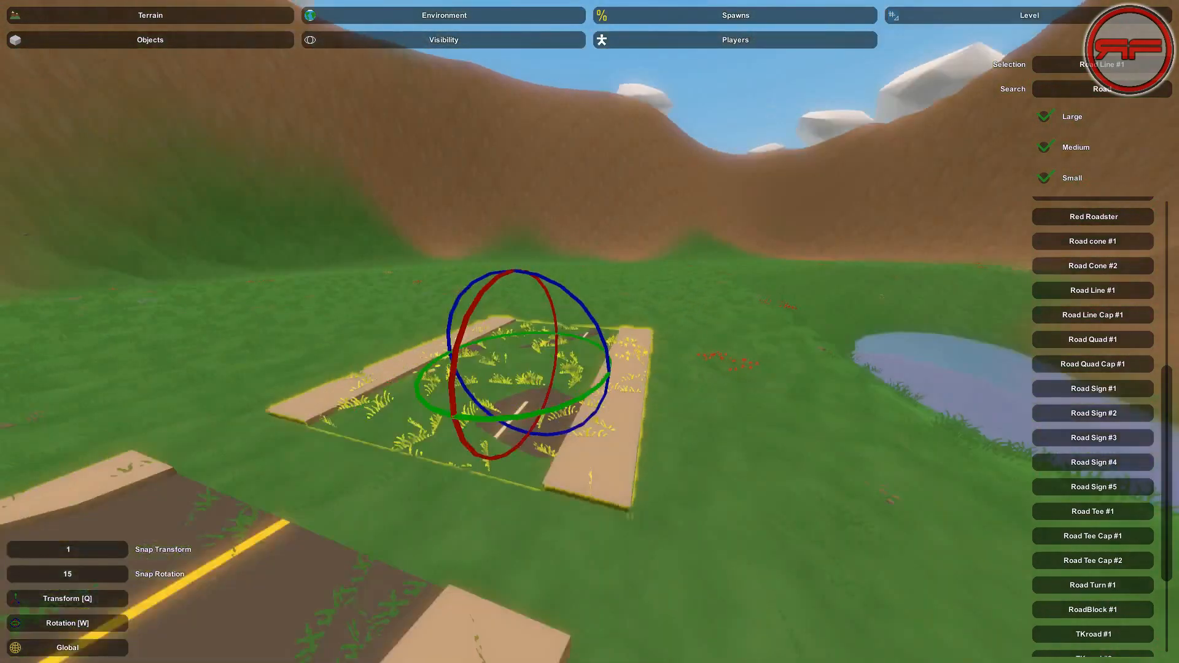
{"action": "key", "text": "w"}
{"action": "key", "text": "q"}
{"action": "right_click_drag", "start_coordinate": [595, 337], "coordinate": [595, 479]}
{"action": "key", "text": "s"}
{"action": "key", "text": "w"}
{"action": "key", "text": "w"}
{"action": "right_click_drag", "start_coordinate": [691, 320], "coordinate": [691, 235]}
{"action": "left_click_drag", "start_coordinate": [715, 167], "coordinate": [687, 188]}
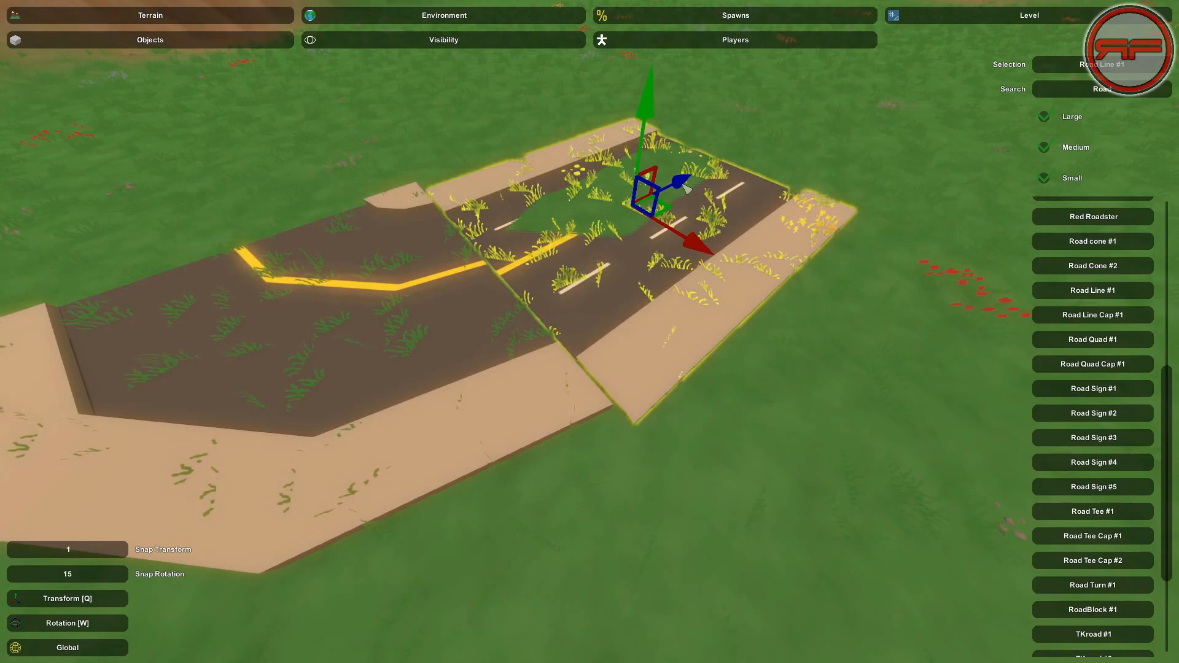
Fine-tune the straight road piece's height and alignment so its edges meet the turn piece, and deselect it.
{"action": "key", "text": "a"}
{"action": "right_click_drag", "start_coordinate": [687, 189], "coordinate": [681, 114]}
{"action": "key", "text": "d"}
{"action": "key", "text": "w"}
{"action": "right_click_drag", "start_coordinate": [590, 331], "coordinate": [608, 325]}
{"action": "key", "text": "w"}
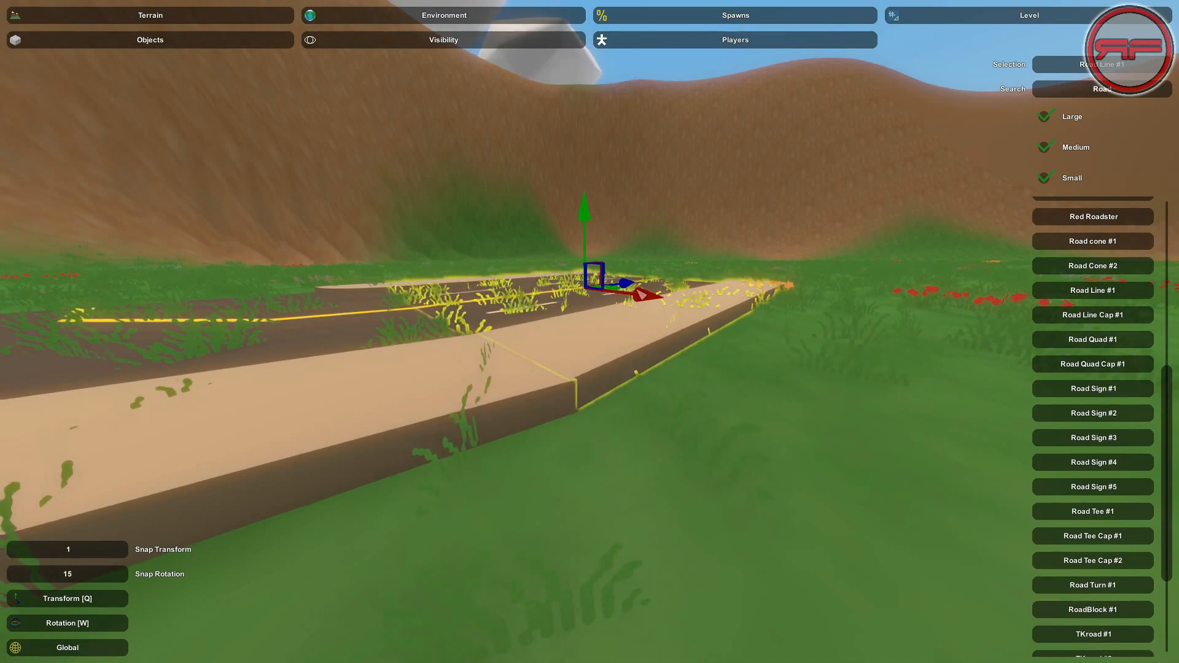
{"action": "key", "text": "s"}
{"action": "right_click_drag", "start_coordinate": [741, 400], "coordinate": [741, 430]}
{"action": "key", "text": "a"}
{"action": "key", "text": "w"}
{"action": "key", "text": "w"}
{"action": "right_click_drag", "start_coordinate": [590, 332], "coordinate": [577, 522]}
{"action": "left_click", "coordinate": [608, 314]}
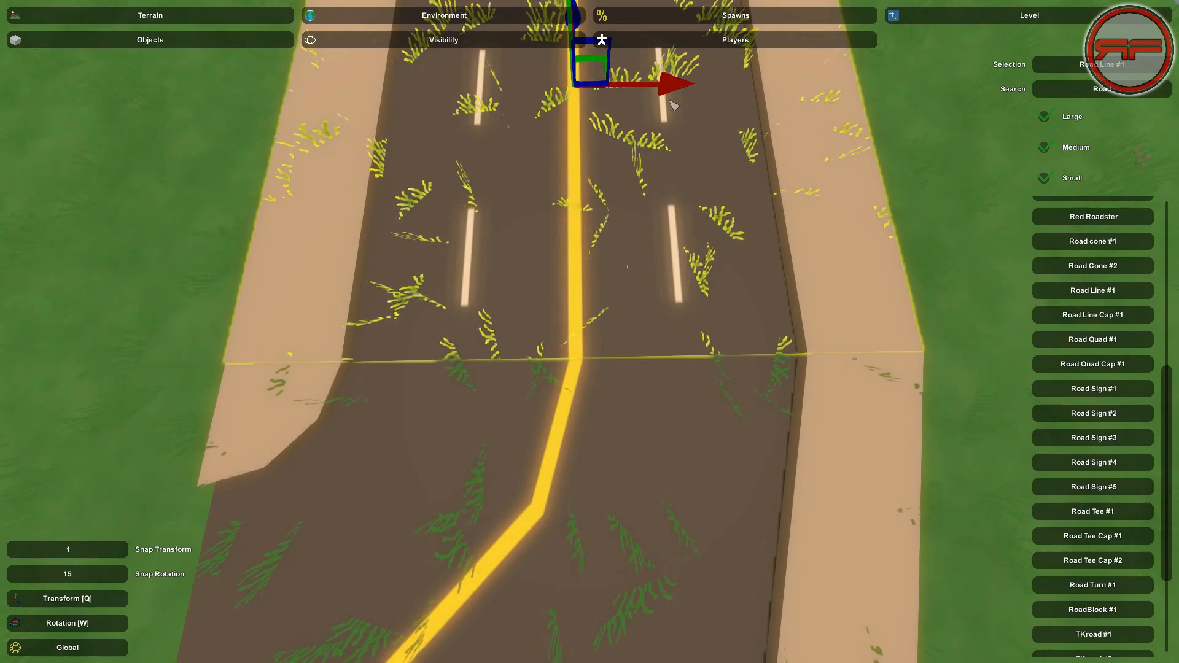
{"action": "left_click", "coordinate": [673, 129]}
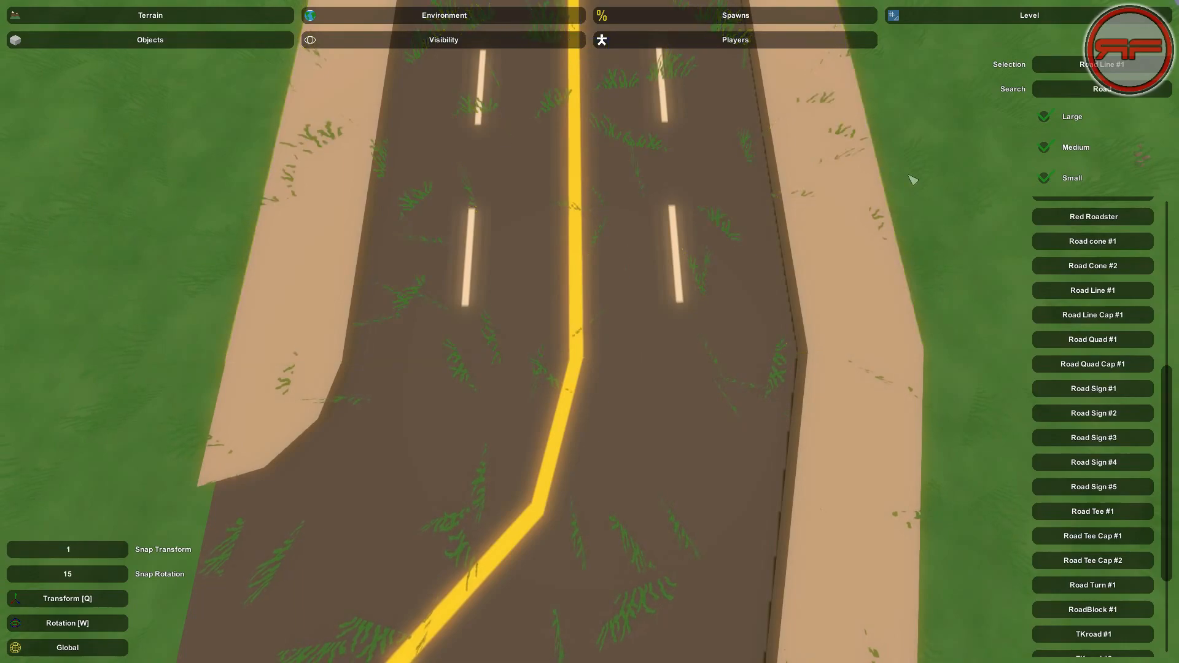
Reselect the straight road piece and nudge it lengthwise to close the seam with the turn piece.
{"action": "right_click_drag", "start_coordinate": [703, 220], "coordinate": [631, 335]}
{"action": "left_click", "coordinate": [631, 334]}
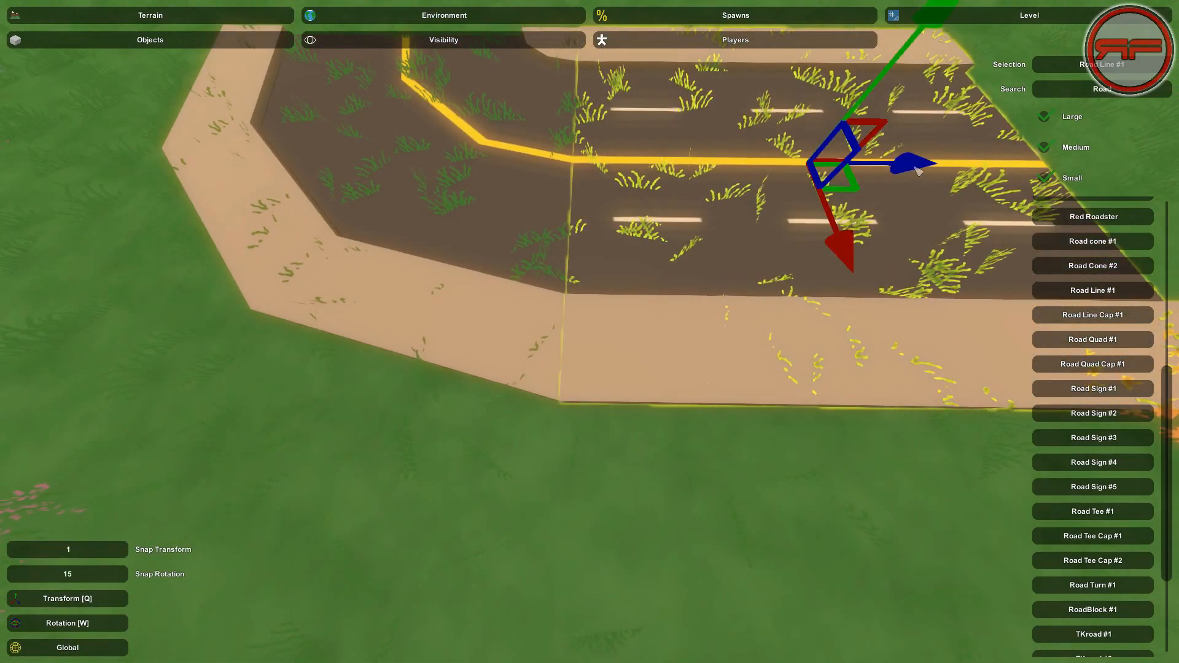
{"action": "left_click", "coordinate": [729, 445]}
{"action": "right_click_drag", "start_coordinate": [729, 445], "coordinate": [799, 368]}
{"action": "left_click", "coordinate": [690, 261]}
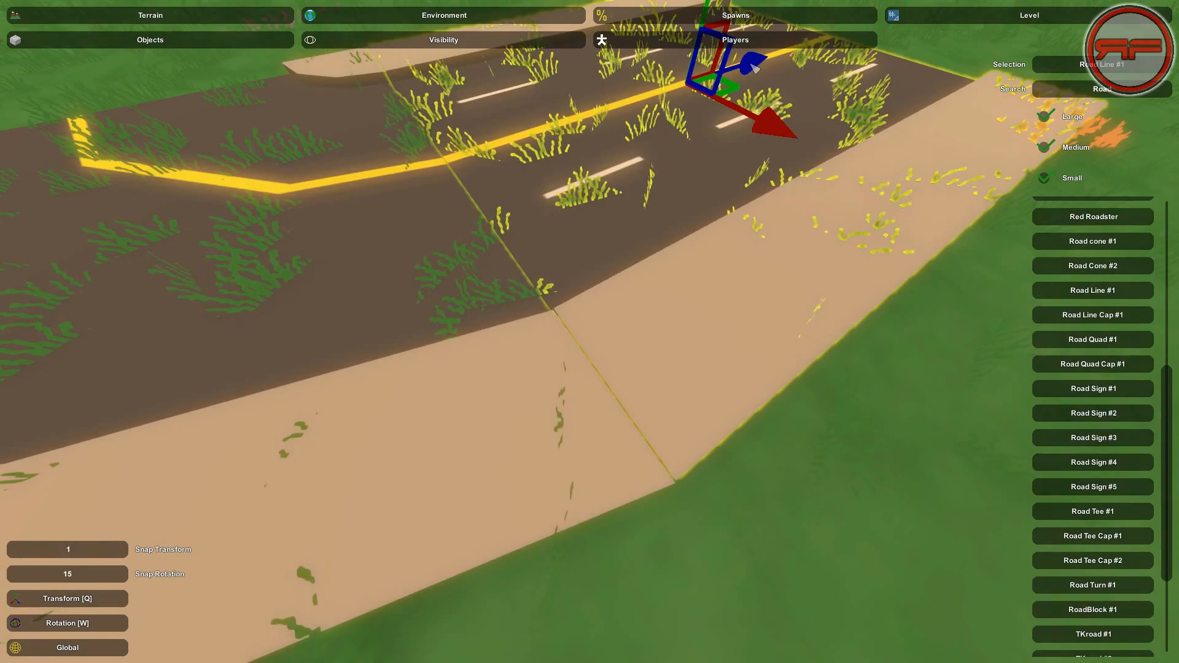
{"action": "left_click", "coordinate": [890, 403]}
{"action": "right_click_drag", "start_coordinate": [890, 403], "coordinate": [989, 436]}
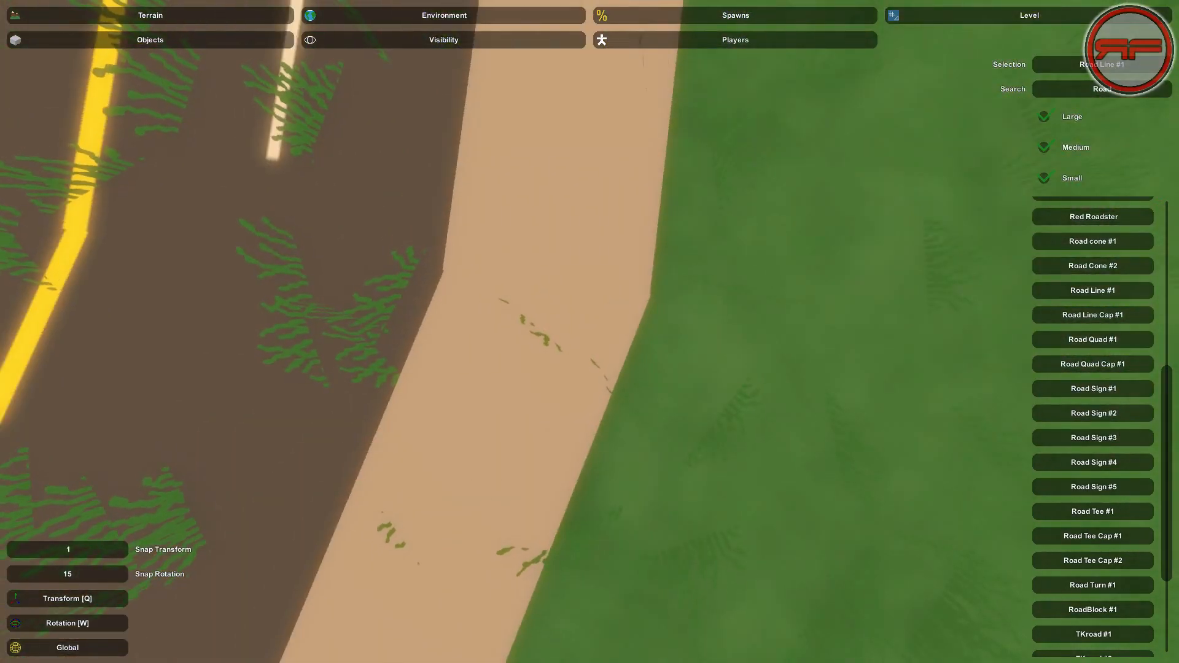
Check the seam at both curbs and nudge the straight road piece sideways into line with the turn piece.
{"action": "key", "text": "a"}
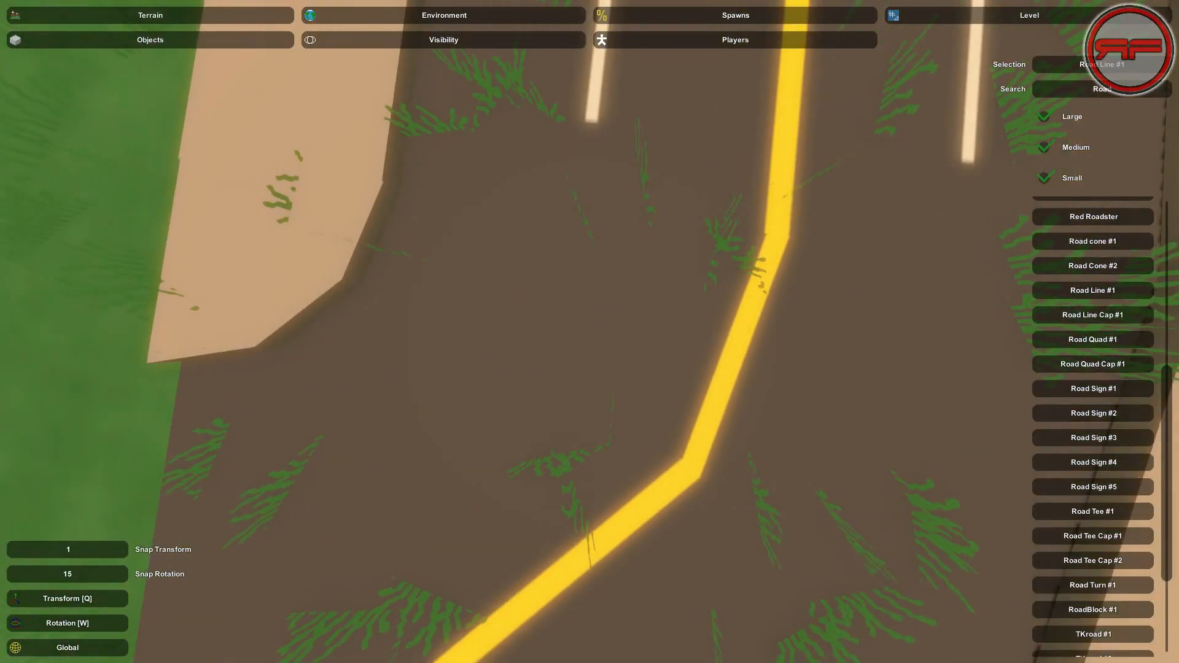
{"action": "right_click_drag", "start_coordinate": [589, 331], "coordinate": [614, 331]}
{"action": "key", "text": "d"}
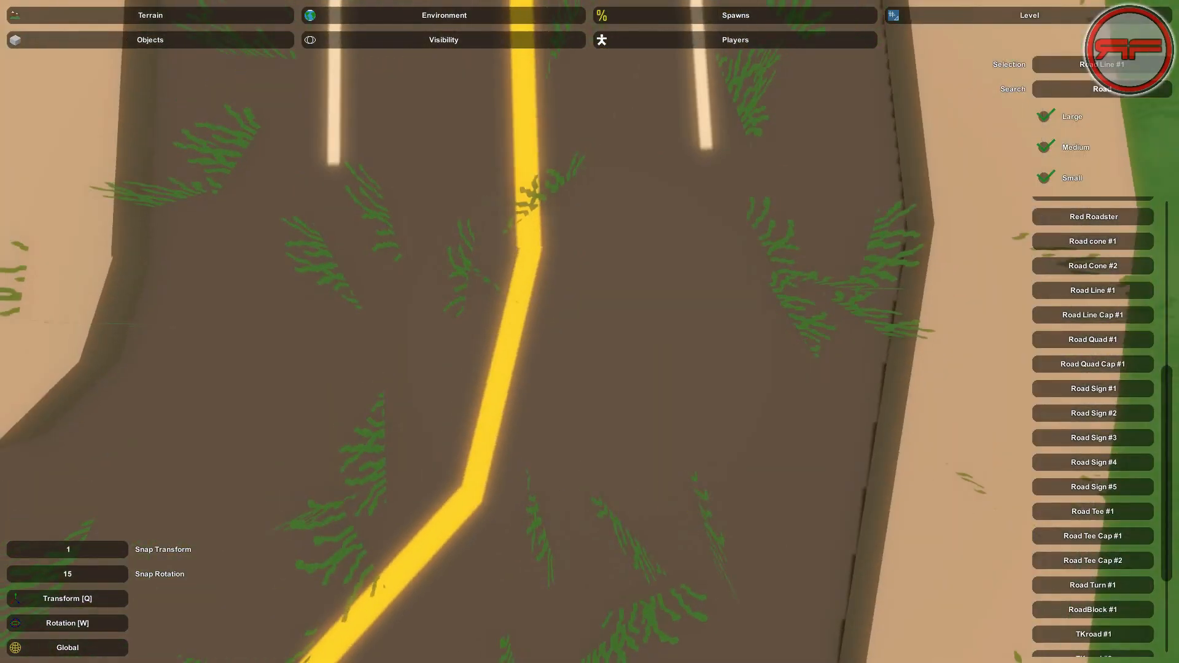
{"action": "left_click", "coordinate": [625, 233]}
{"action": "right_click_drag", "start_coordinate": [625, 233], "coordinate": [585, 325]}
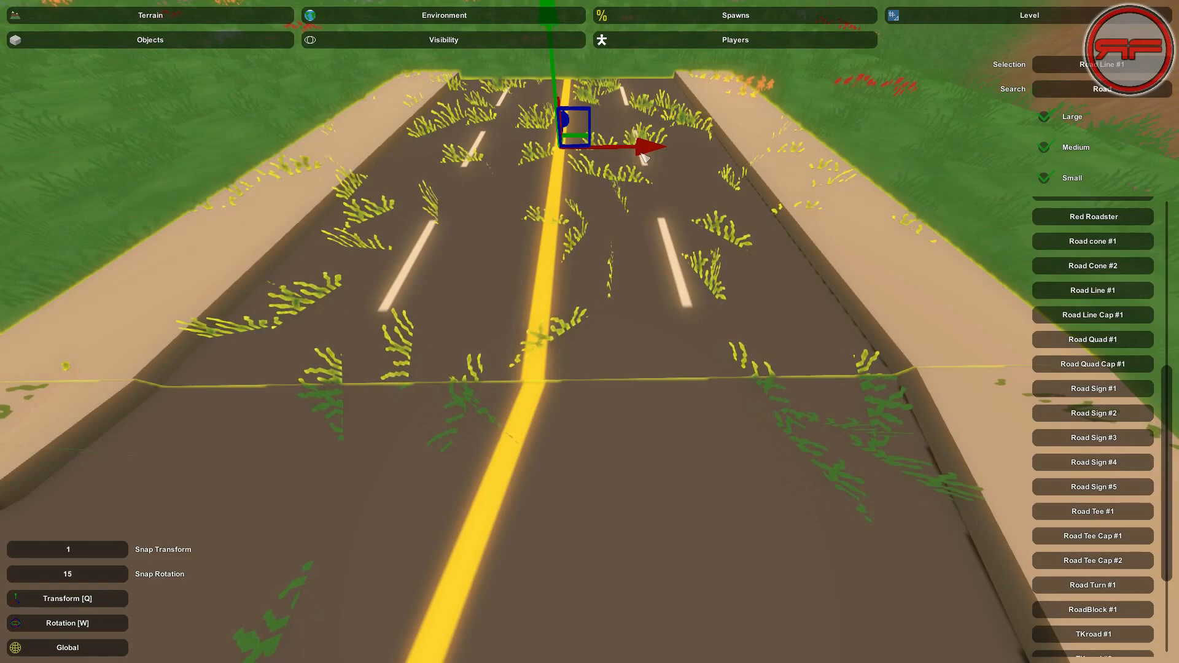
{"action": "left_click", "coordinate": [899, 141]}
{"action": "right_click_drag", "start_coordinate": [899, 141], "coordinate": [871, 140]}
{"action": "key", "text": "d"}
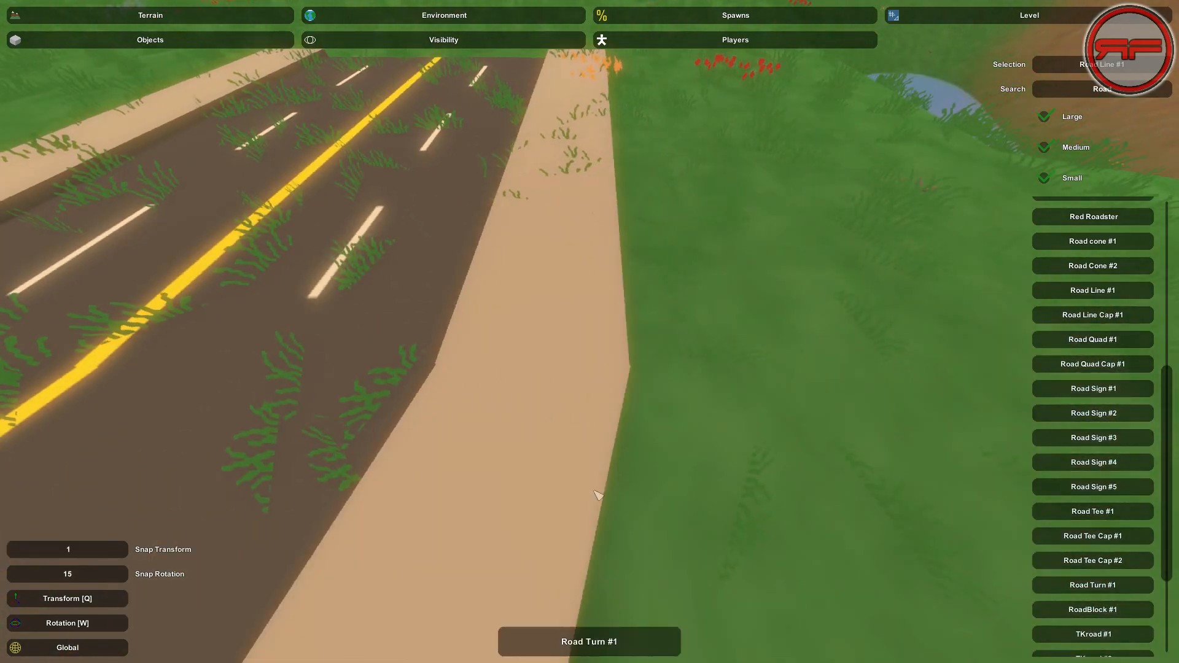
{"action": "key", "text": "a"}
{"action": "right_click_drag", "start_coordinate": [641, 408], "coordinate": [640, 402]}
{"action": "key", "text": "d"}
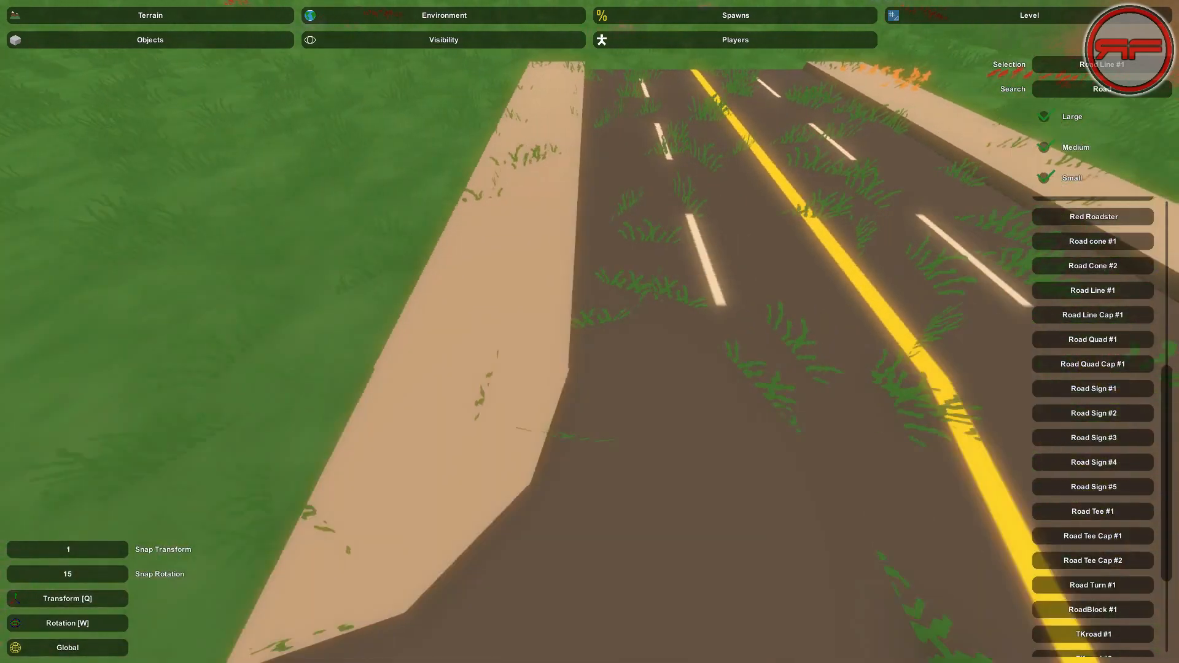
{"action": "left_click", "coordinate": [584, 276]}
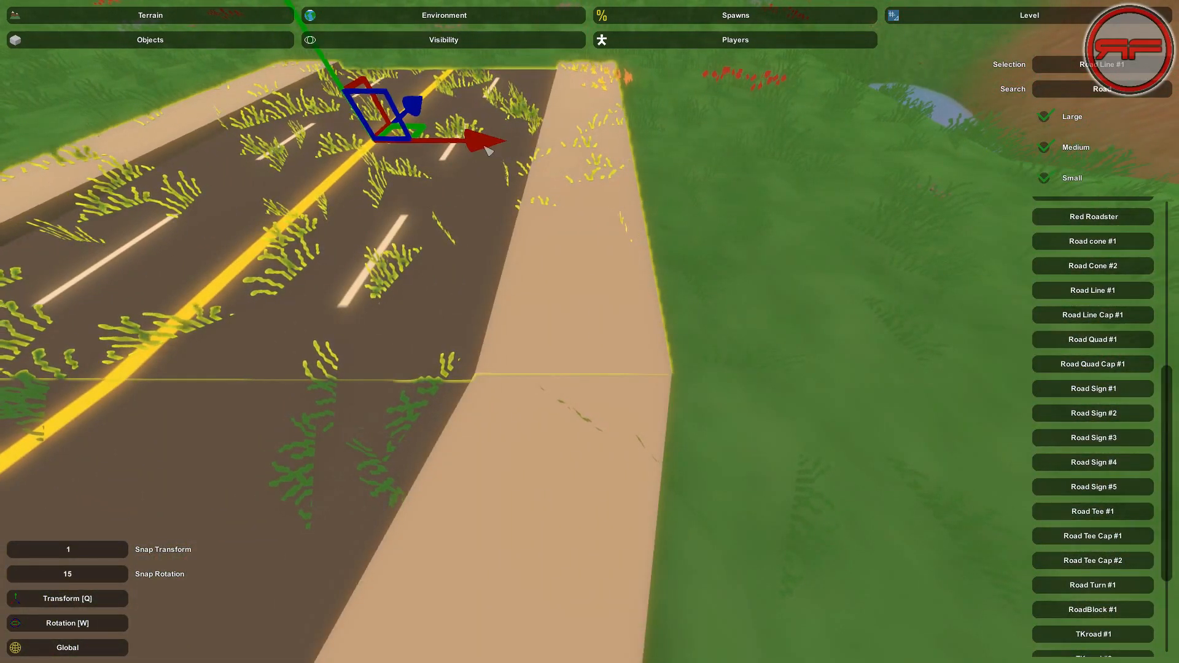
{"action": "left_click", "coordinate": [698, 196]}
Duplicate the straight road piece and move the copy along the road beyond its free end.
{"action": "key", "text": "a"}
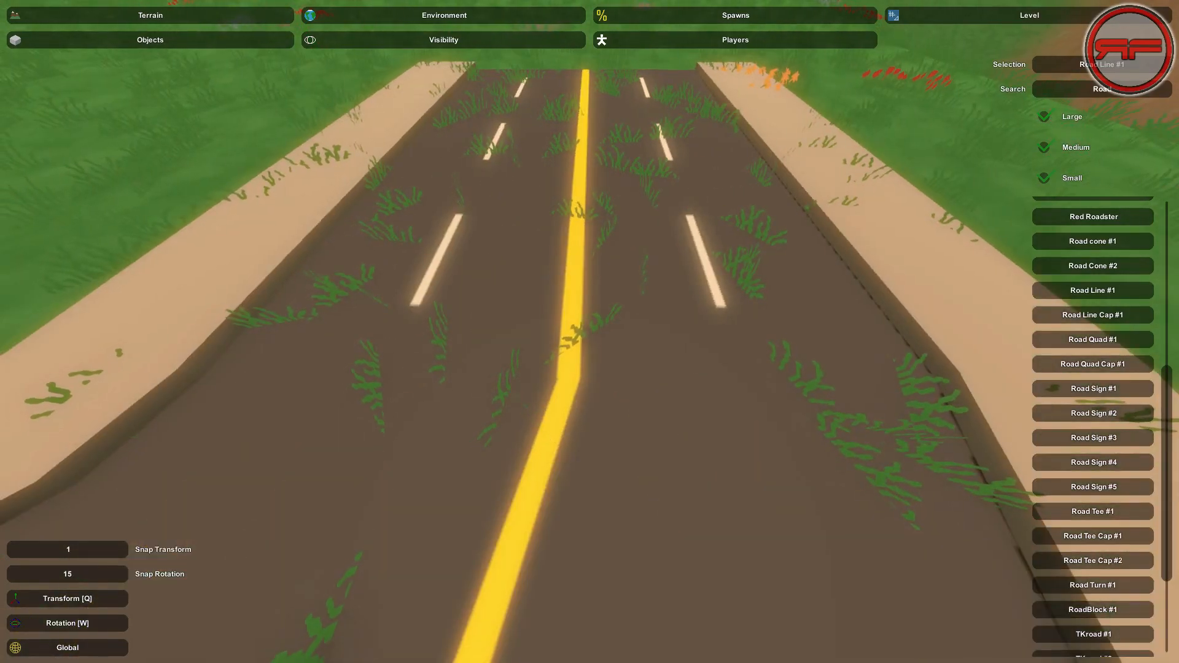
{"action": "key", "text": "a"}
{"action": "key", "text": "s"}
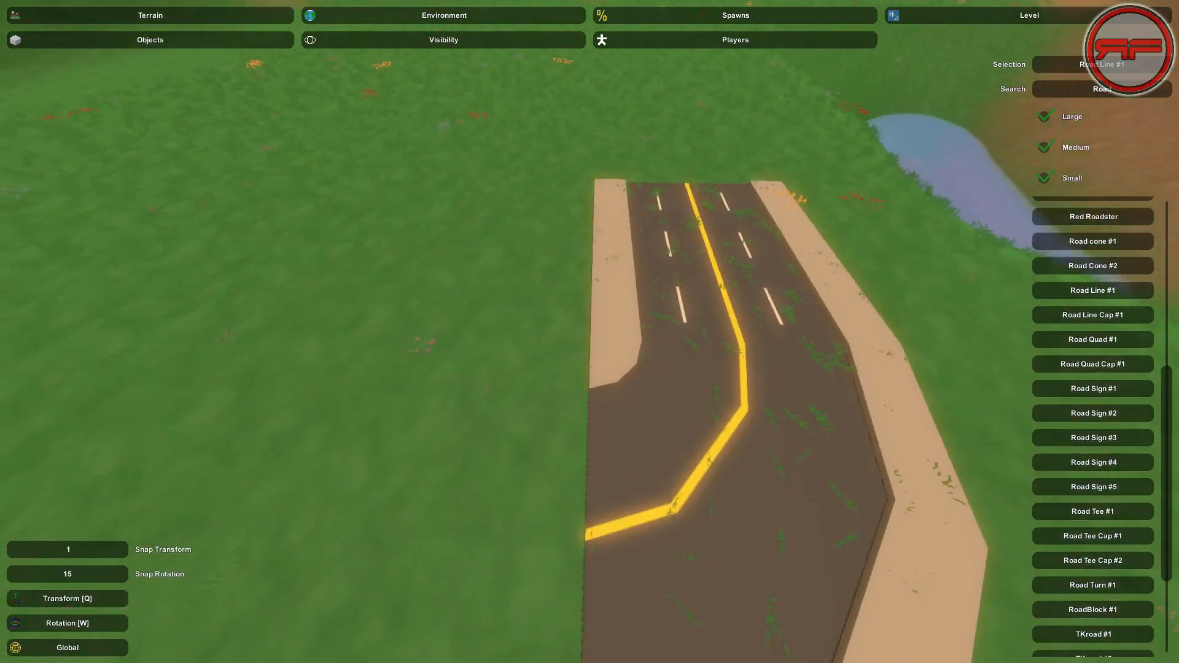
{"action": "key", "text": "d"}
{"action": "key", "text": "d"}
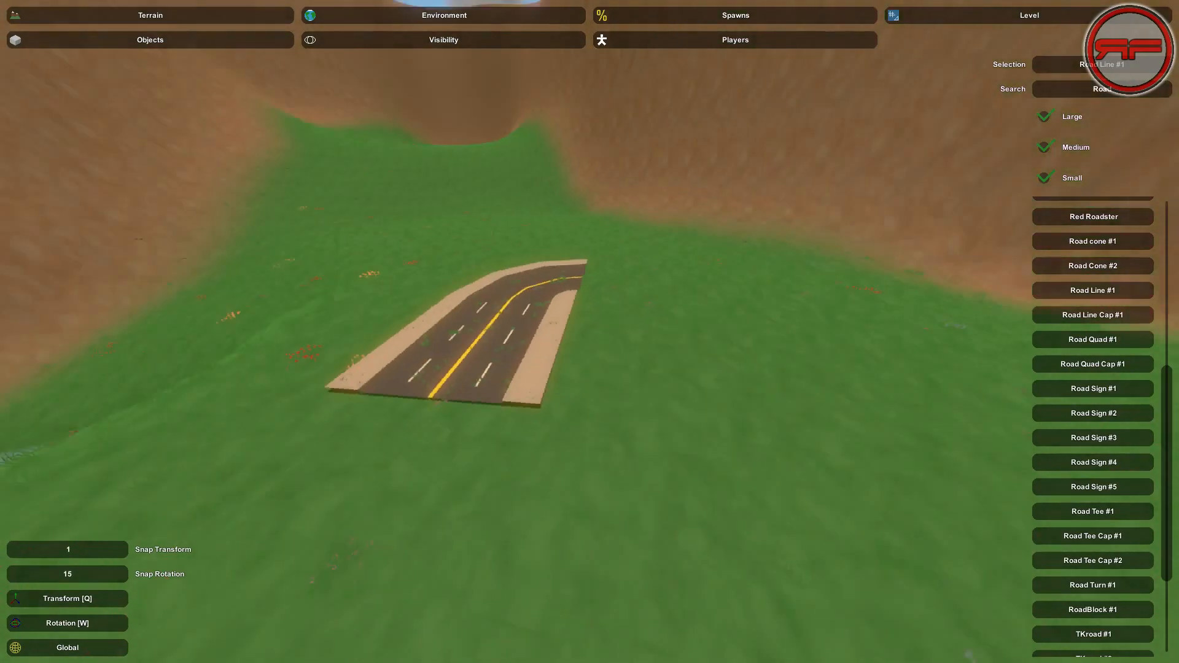
{"action": "key", "text": "w"}
{"action": "left_click", "coordinate": [620, 353]}
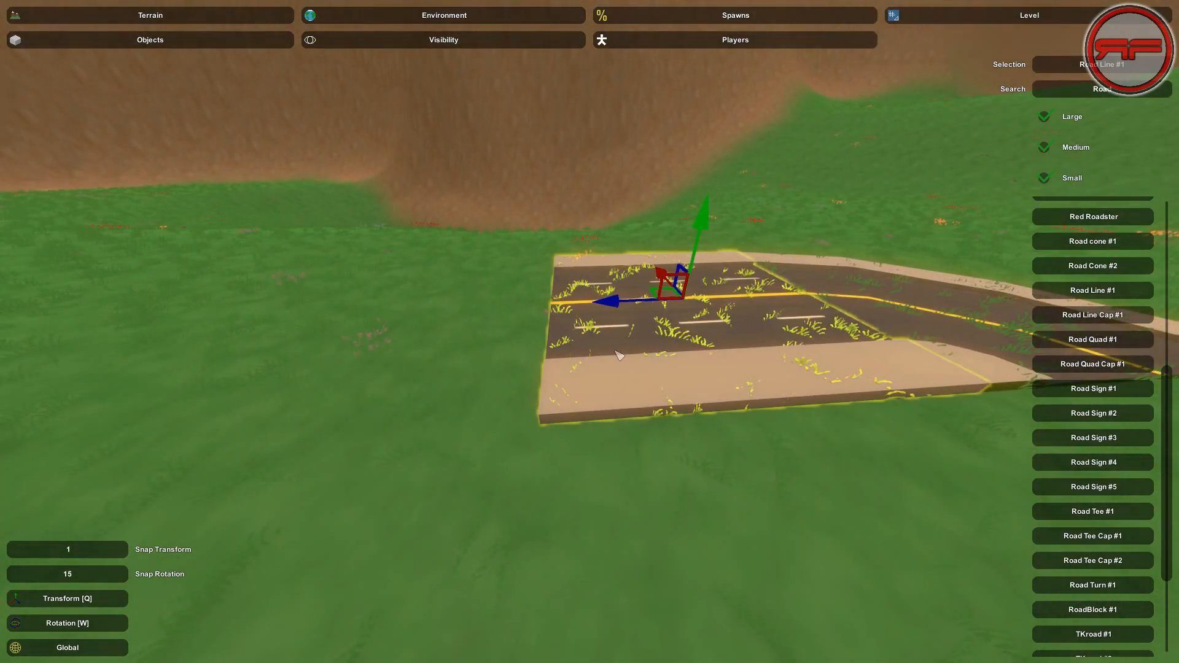
{"action": "left_click_drag", "start_coordinate": [620, 308], "coordinate": [357, 318]}
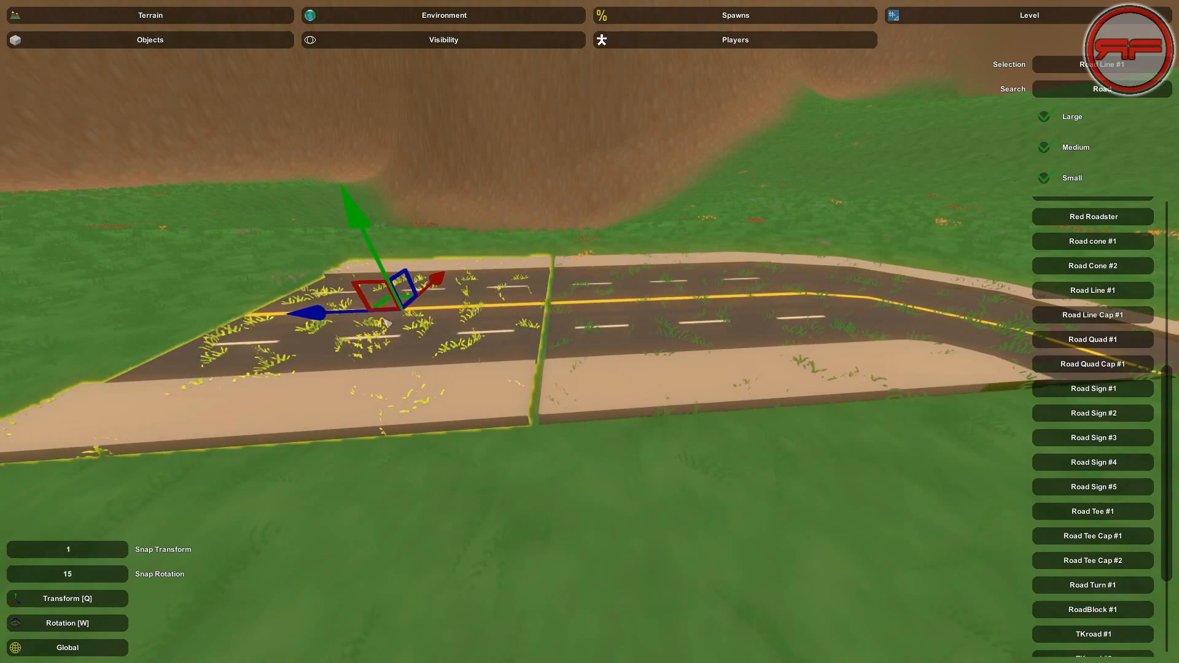
Slide the copied road piece back to close the gap with the first straight piece, and deselect it.
{"action": "key", "text": "a"}
{"action": "key", "text": "w"}
{"action": "key", "text": "w"}
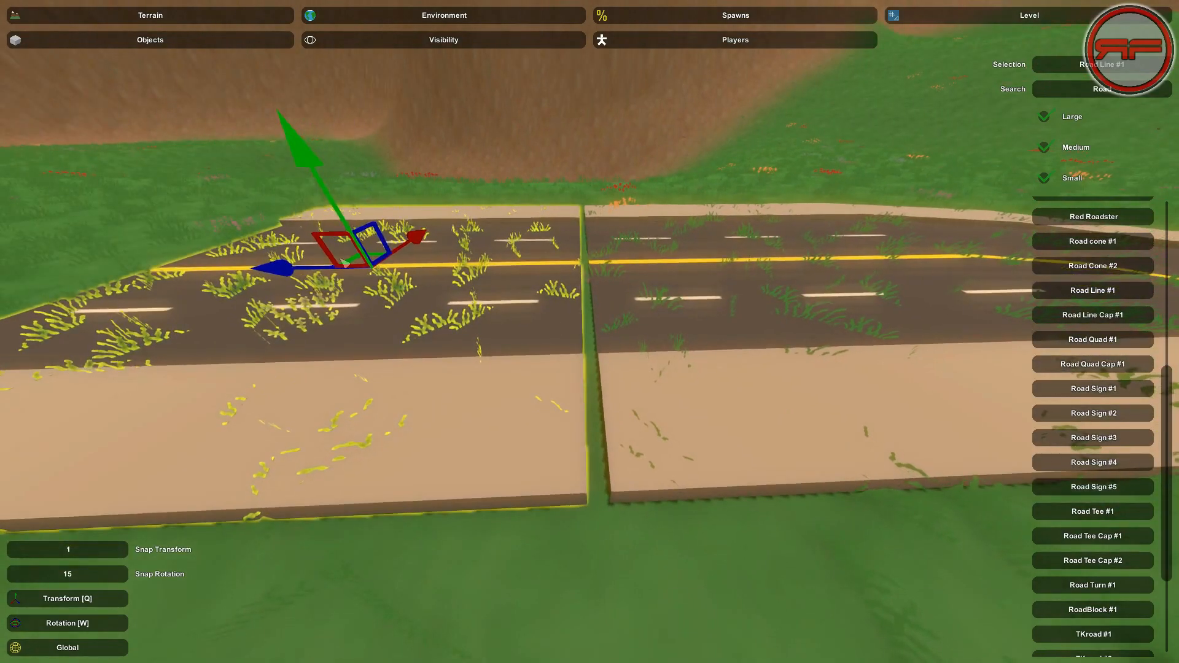
{"action": "left_click_drag", "start_coordinate": [274, 275], "coordinate": [281, 278]}
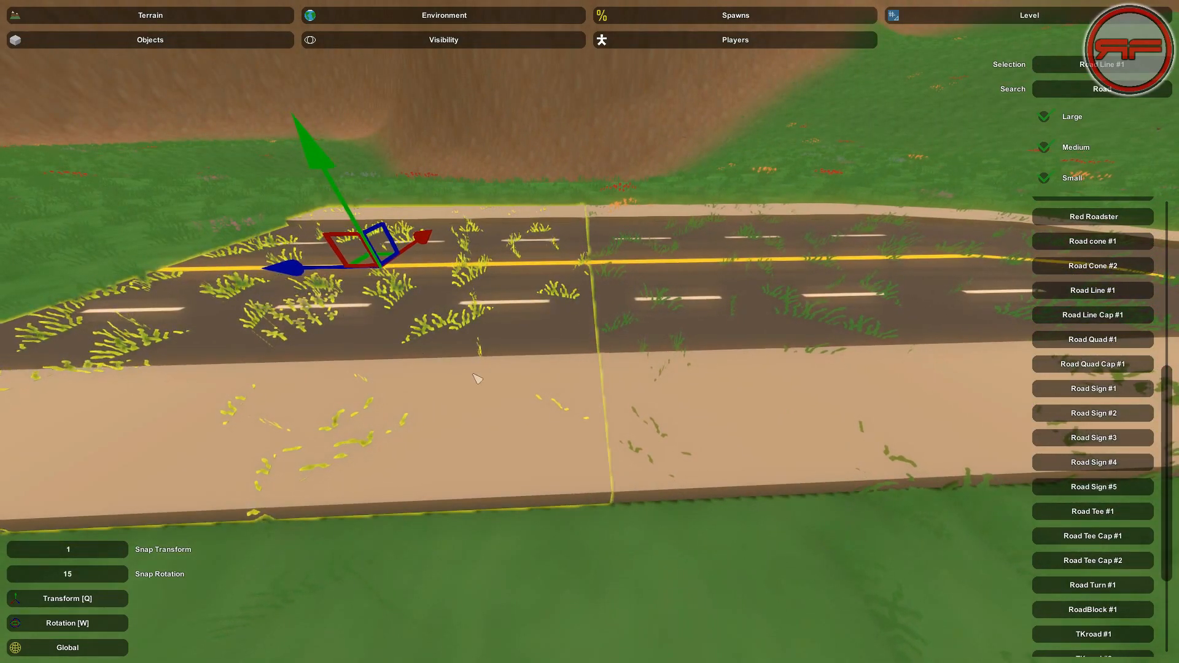
{"action": "left_click", "coordinate": [625, 438]}
{"action": "left_click", "coordinate": [664, 616]}
{"action": "right_click_drag", "start_coordinate": [694, 588], "coordinate": [694, 615]}
{"action": "key", "text": "s"}
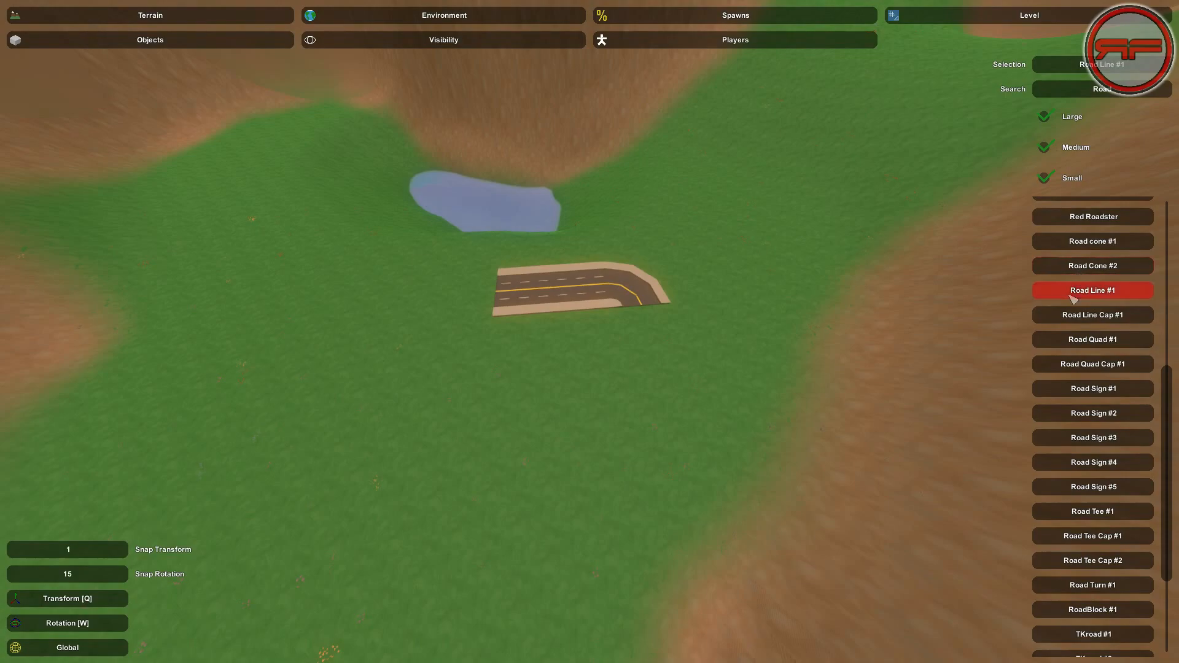
Place another Road Line #1 on the open grass below the road and rotate it to a diagonal.
{"action": "key", "text": "e"}
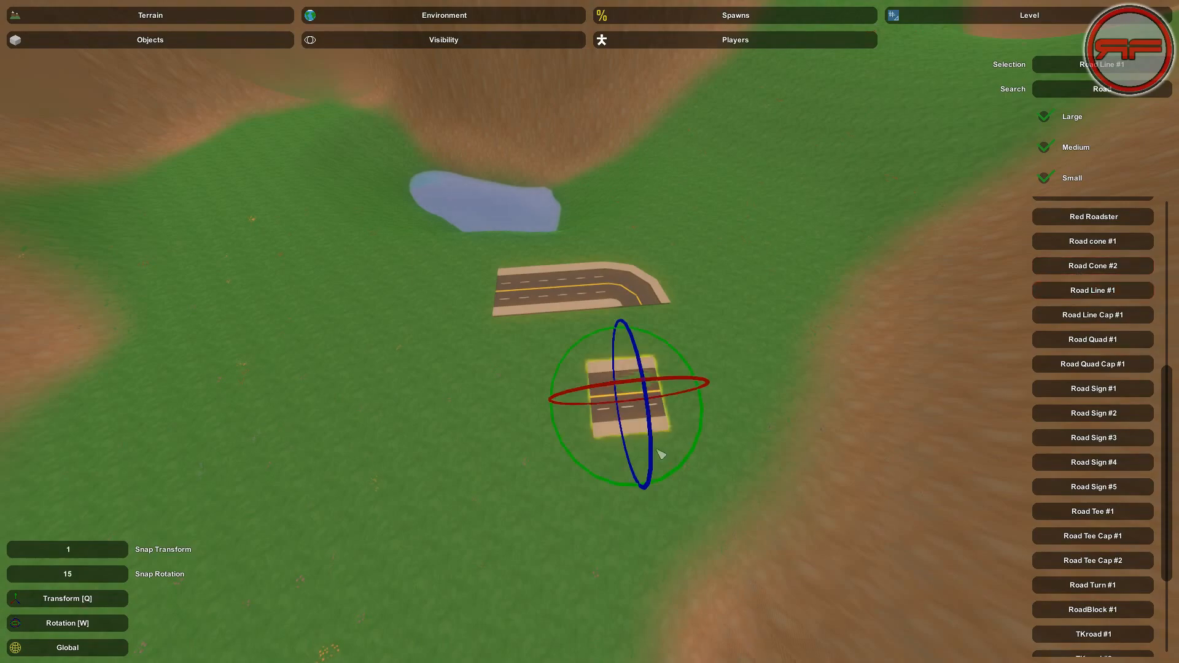
{"action": "left_click_drag", "start_coordinate": [682, 475], "coordinate": [723, 481]}
{"action": "right_click_drag", "start_coordinate": [697, 468], "coordinate": [688, 492]}
{"action": "key", "text": "w"}
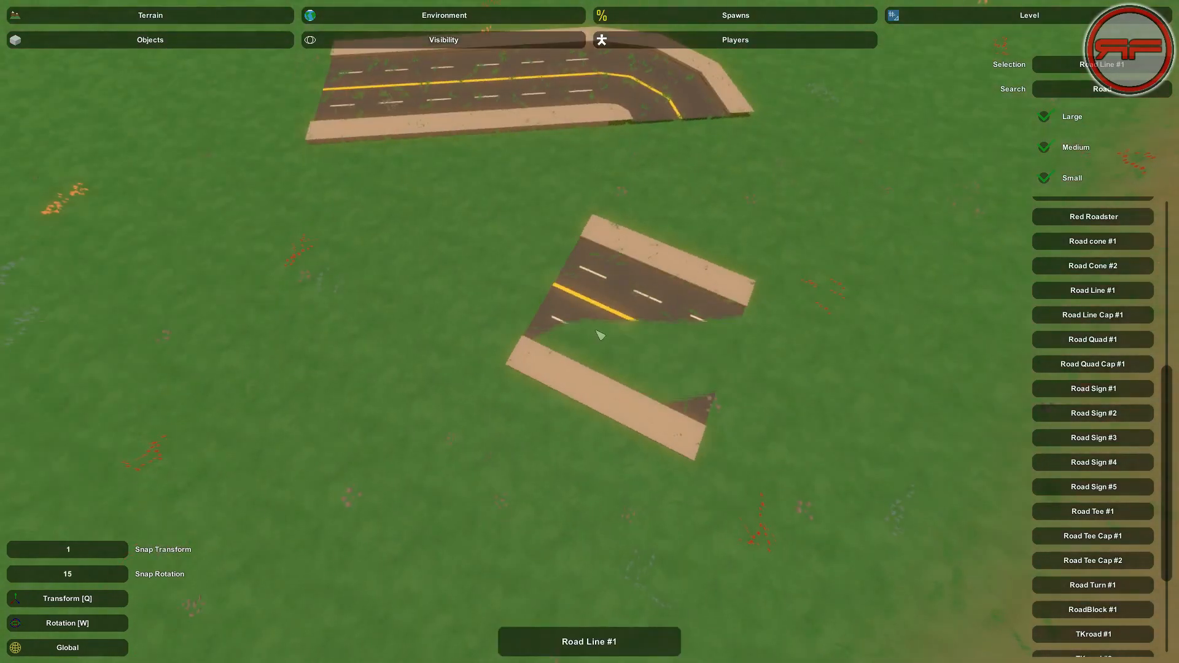
{"action": "left_click", "coordinate": [621, 330]}
Duplicate the diagonal road piece and try to line the copy up with its end along the global axes.
{"action": "key", "text": "q"}
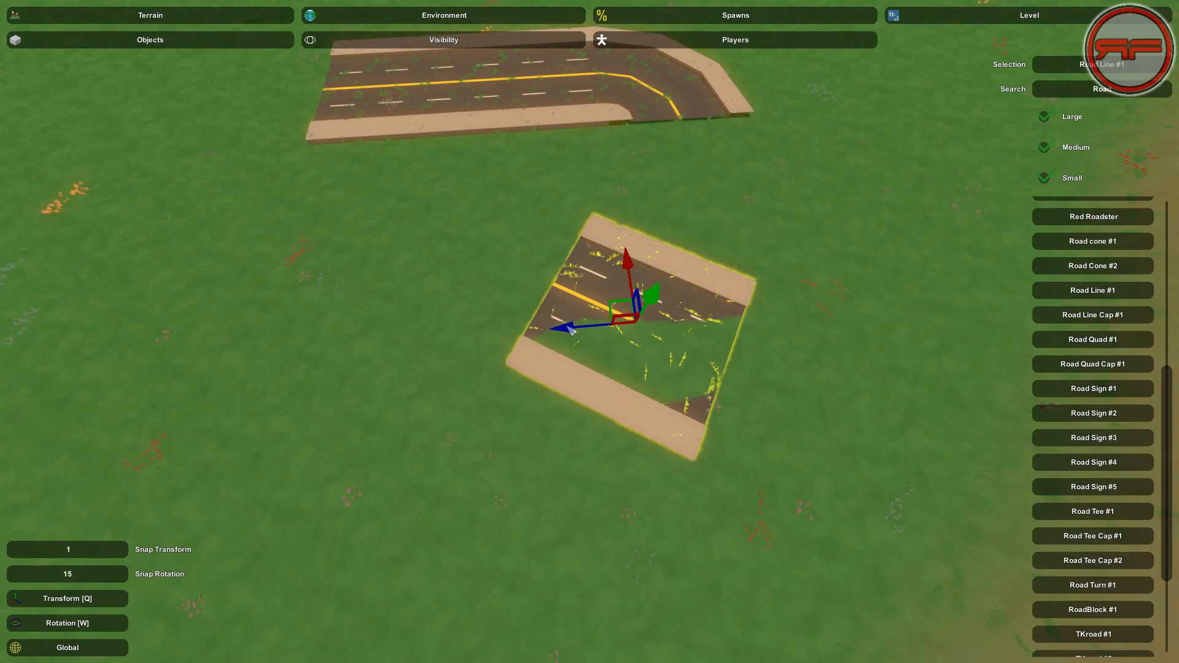
{"action": "left_click_drag", "start_coordinate": [572, 331], "coordinate": [404, 318]}
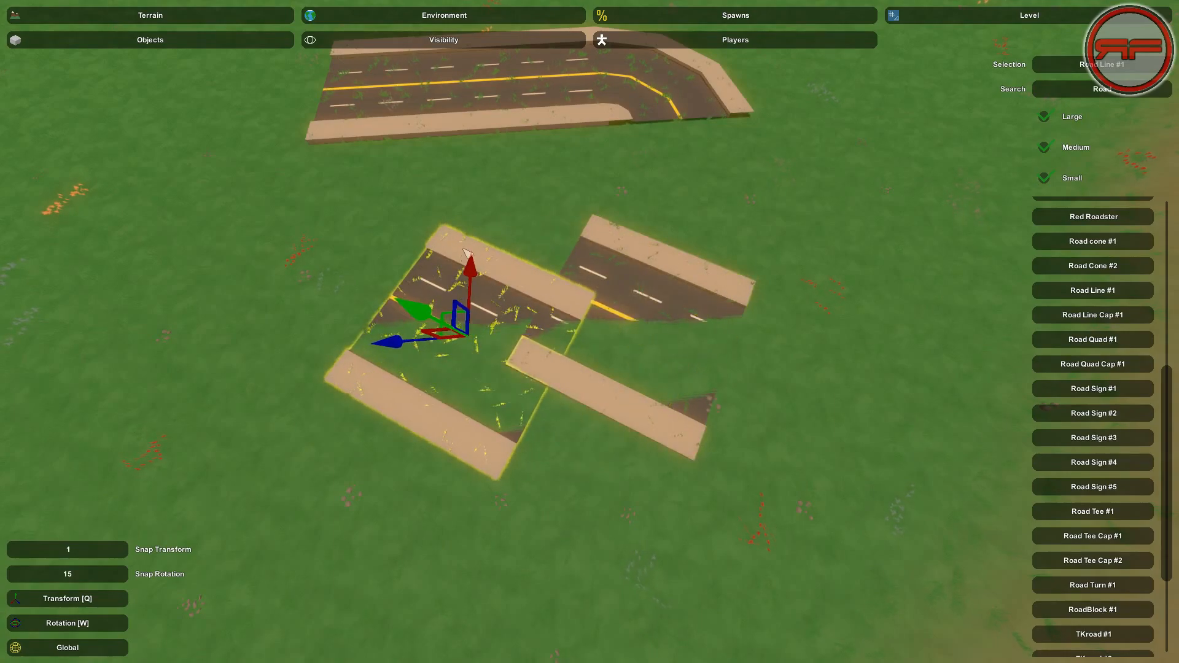
{"action": "left_click_drag", "start_coordinate": [479, 270], "coordinate": [496, 183]}
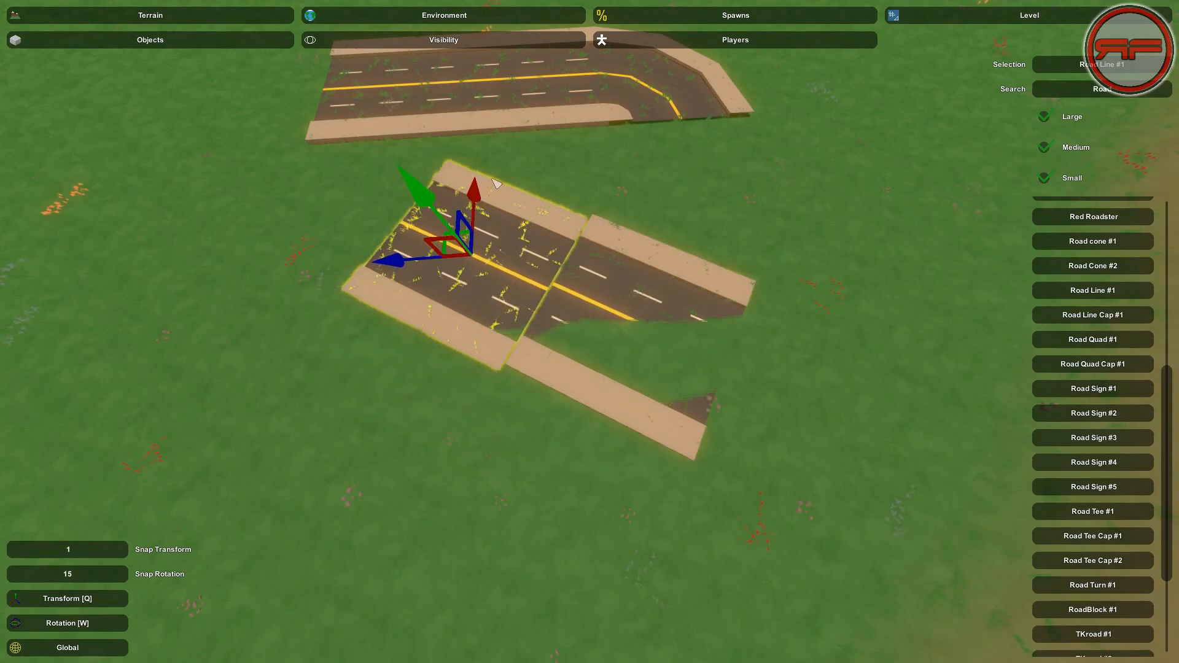
{"action": "left_click_drag", "start_coordinate": [382, 268], "coordinate": [410, 266]}
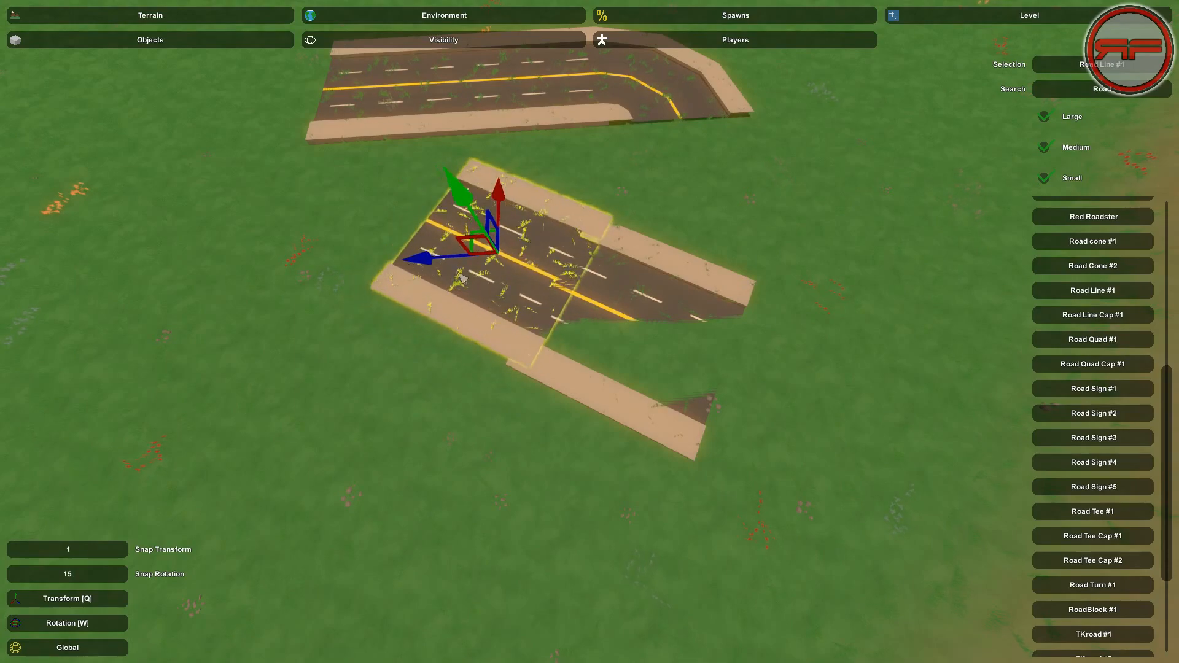
Delete both diagonal road pieces from the grass.
{"action": "left_click", "coordinate": [577, 279]}
{"action": "left_click", "coordinate": [564, 244]}
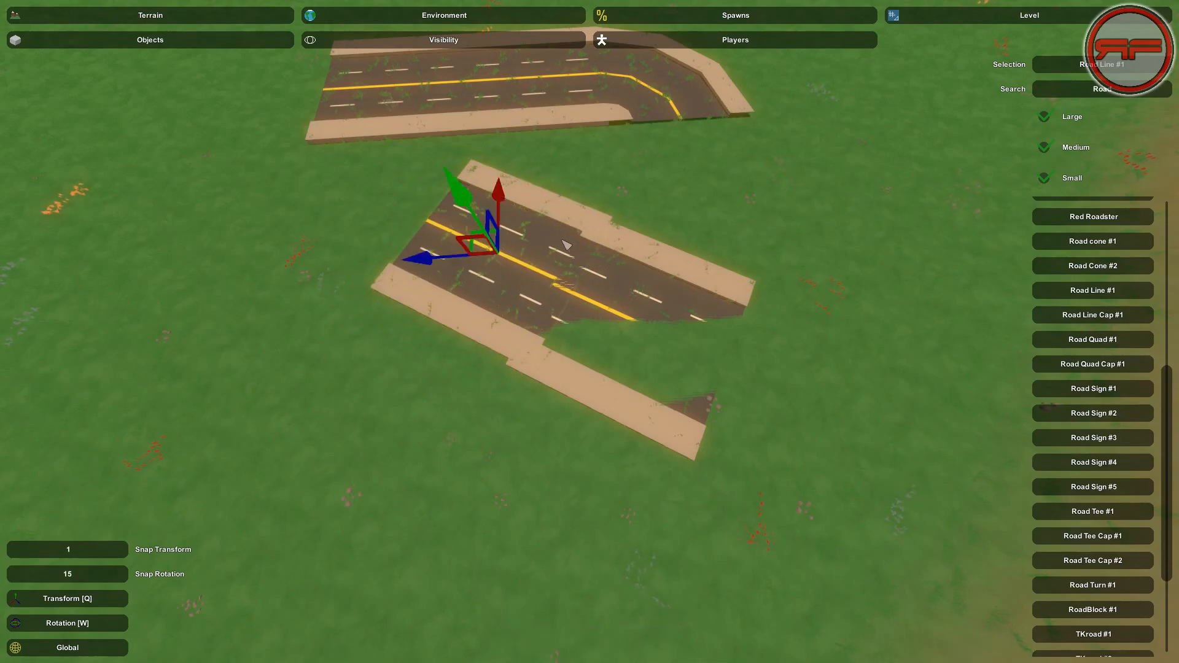
{"action": "key", "text": "Delete"}
{"action": "left_click", "coordinate": [632, 269]}
{"action": "key", "text": "Delete"}
{"action": "right_click_drag", "start_coordinate": [776, 248], "coordinate": [731, 283]}
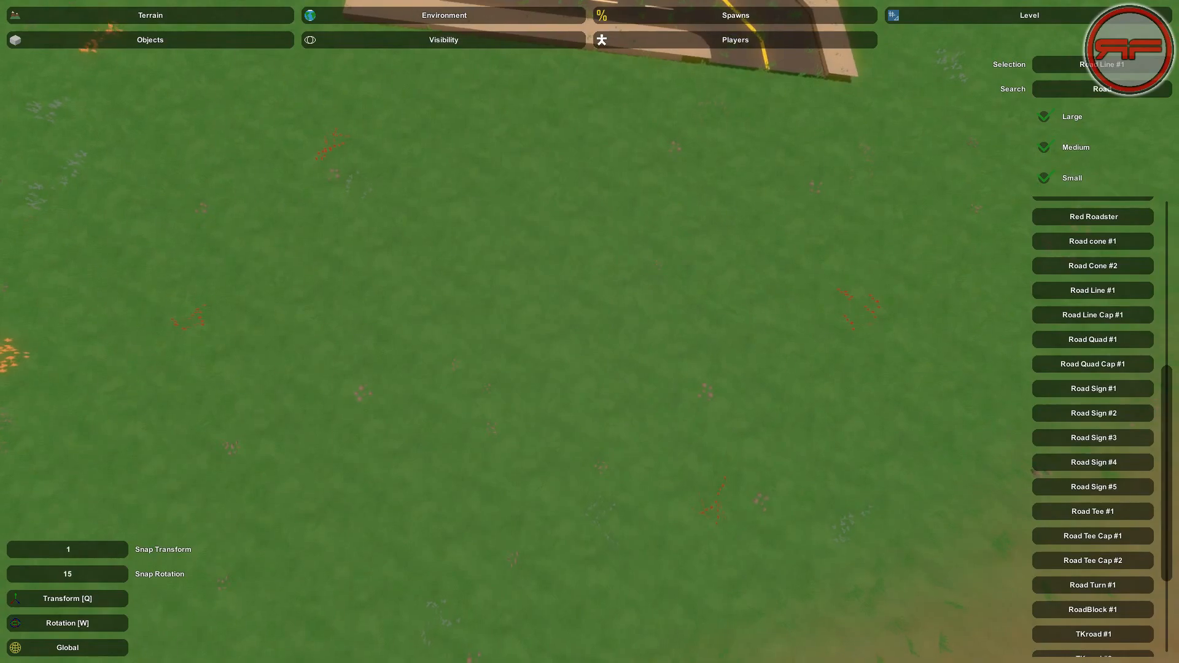
{"action": "key", "text": "s"}
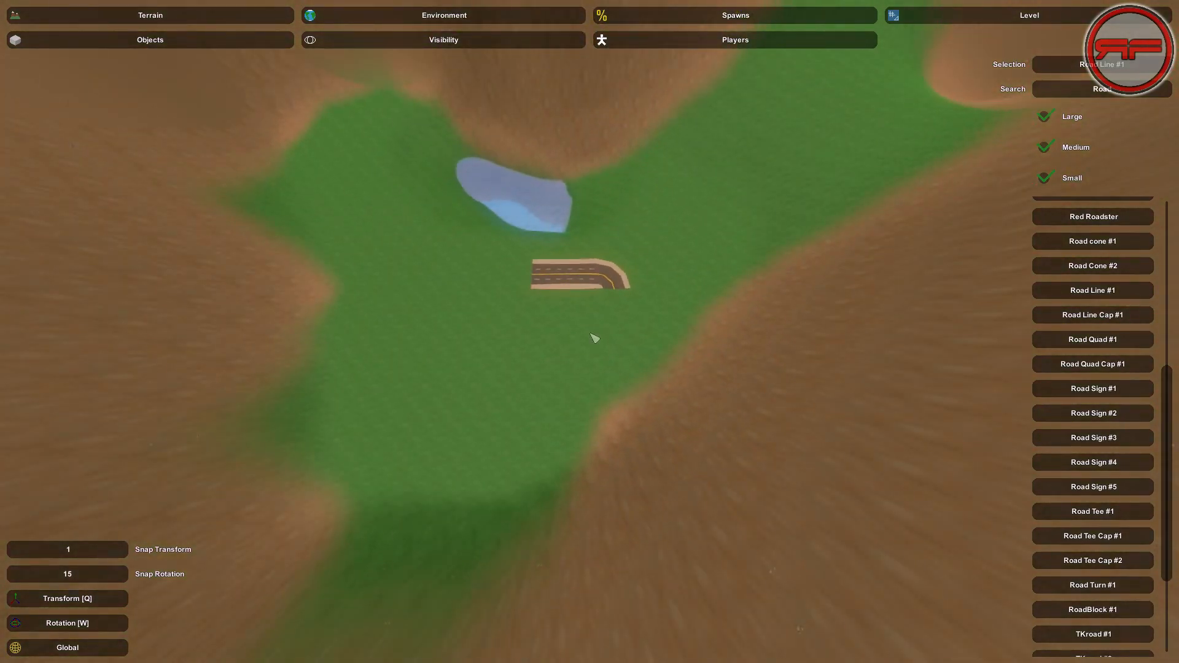
Examine the joints of the straight road pieces up close and from above, checking which piece forms the open end.
{"action": "key", "text": "w"}
{"action": "right_click_drag", "start_coordinate": [592, 337], "coordinate": [332, 264]}
{"action": "key", "text": "d"}
{"action": "key", "text": "w"}
{"action": "key", "text": "d"}
{"action": "right_click_drag", "start_coordinate": [590, 332], "coordinate": [620, 334]}
{"action": "key", "text": "w"}
{"action": "key", "text": "s"}
{"action": "key", "text": "w"}
{"action": "left_click", "coordinate": [654, 336]}
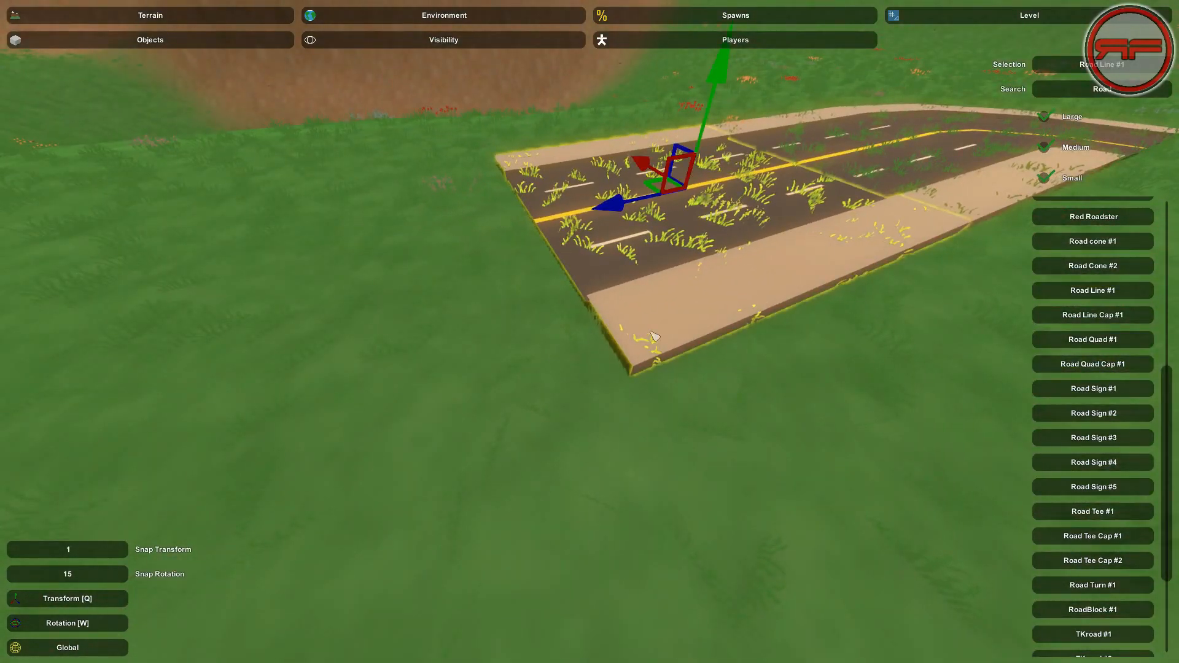
{"action": "left_click", "coordinate": [824, 352]}
{"action": "key", "text": "s"}
{"action": "right_click_drag", "start_coordinate": [584, 371], "coordinate": [595, 337]}
{"action": "left_click", "coordinate": [553, 304]}
{"action": "key", "text": "a"}
{"action": "key", "text": "w"}
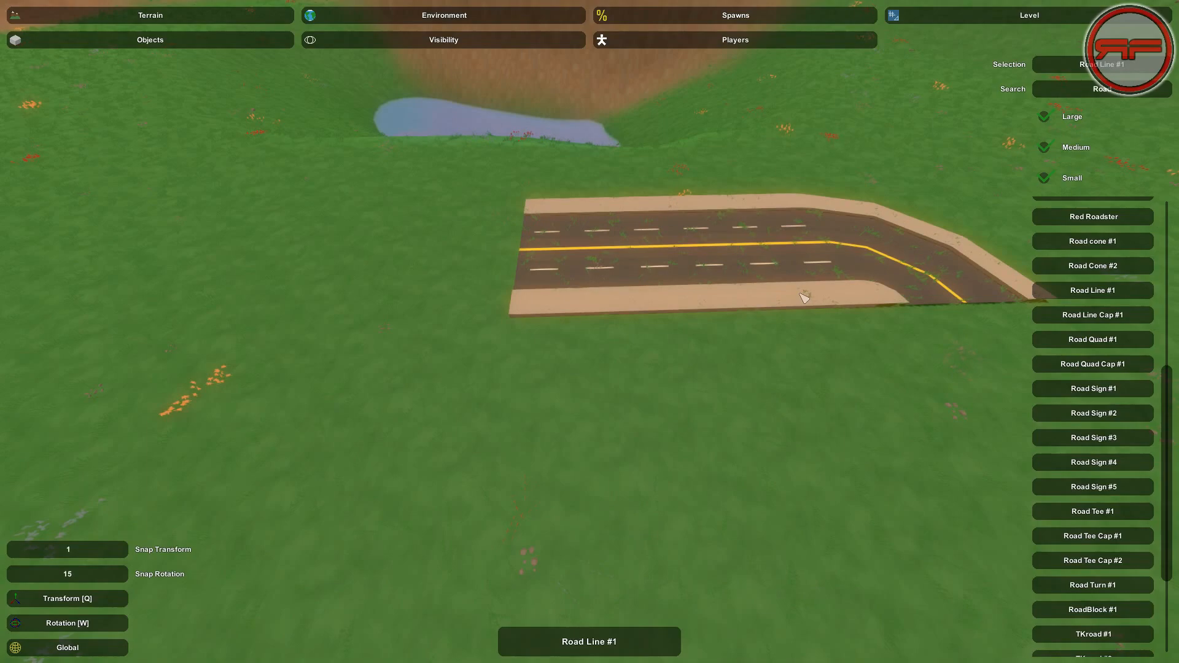
Duplicate the straight road piece at the open end and slide the copy out beyond that end along the road.
{"action": "left_click", "coordinate": [805, 298]}
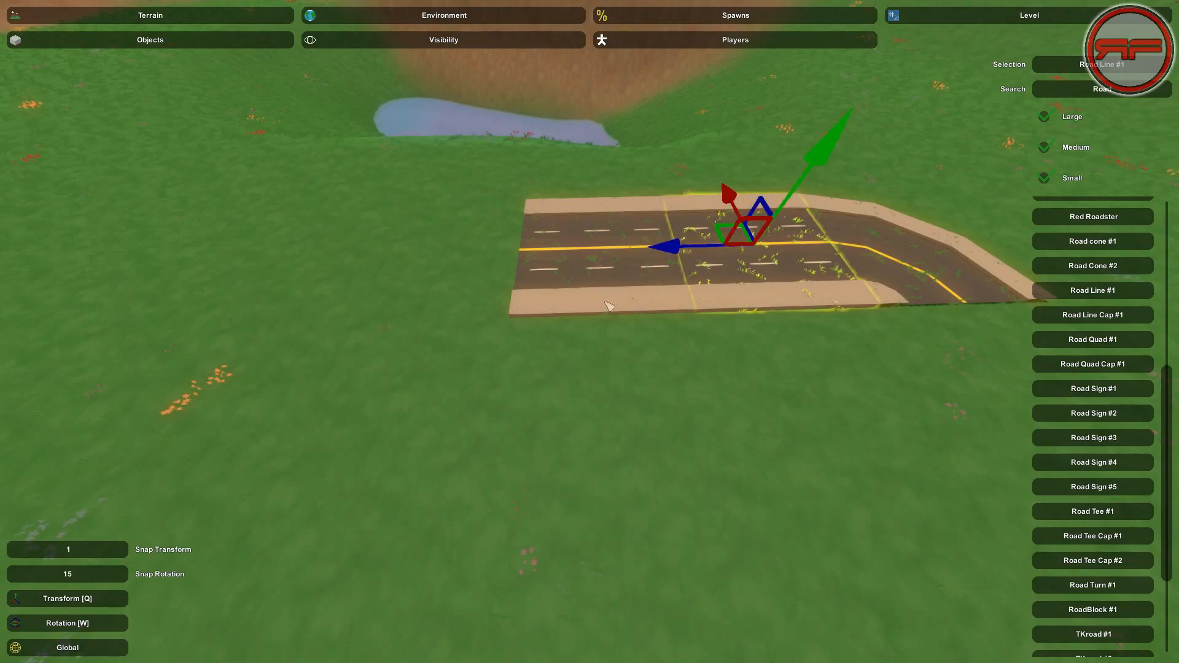
{"action": "key", "text": "a"}
{"action": "right_click_drag", "start_coordinate": [609, 305], "coordinate": [606, 306]}
{"action": "key", "text": "w"}
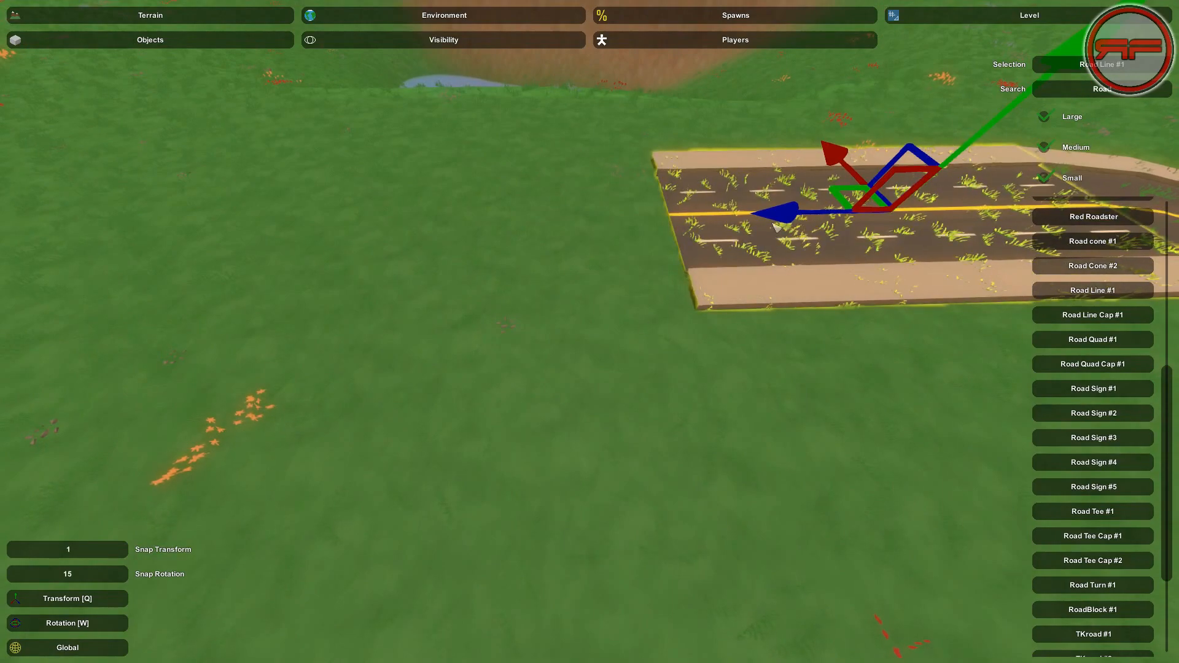
{"action": "left_click_drag", "start_coordinate": [782, 218], "coordinate": [332, 194]}
{"action": "key", "text": "d"}
{"action": "right_click_drag", "start_coordinate": [301, 320], "coordinate": [301, 320]}
{"action": "key", "text": "w"}
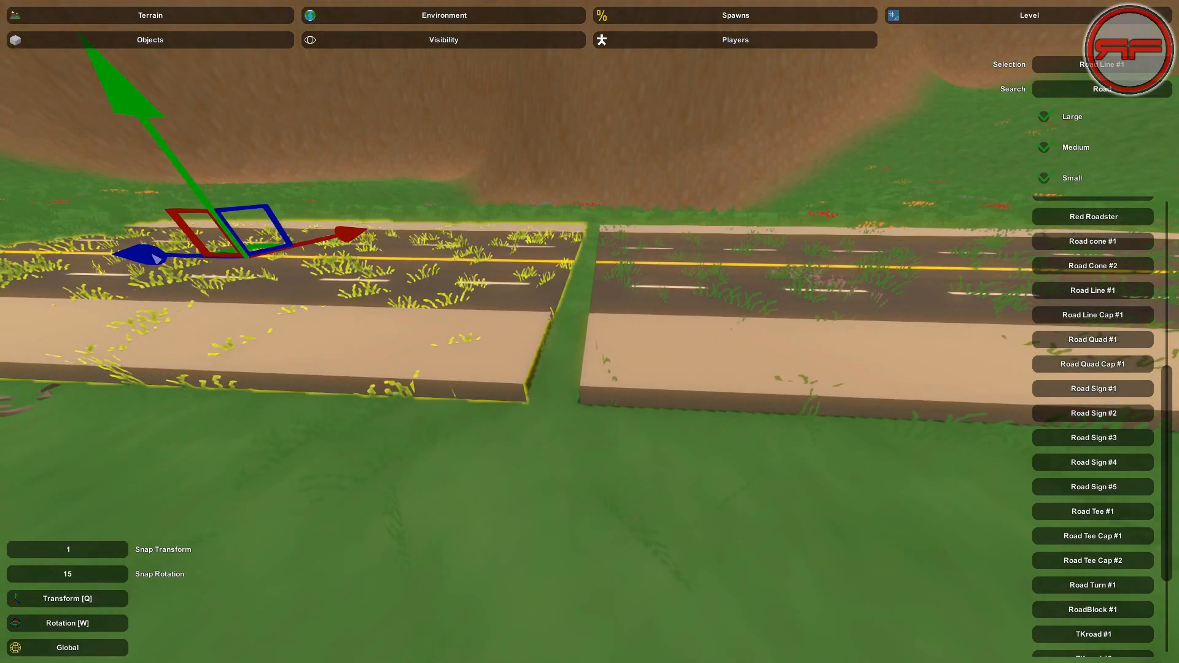
Slide the copied straight piece back along the road to close the gap with the piece beside it.
{"action": "left_click_drag", "start_coordinate": [160, 260], "coordinate": [166, 266]}
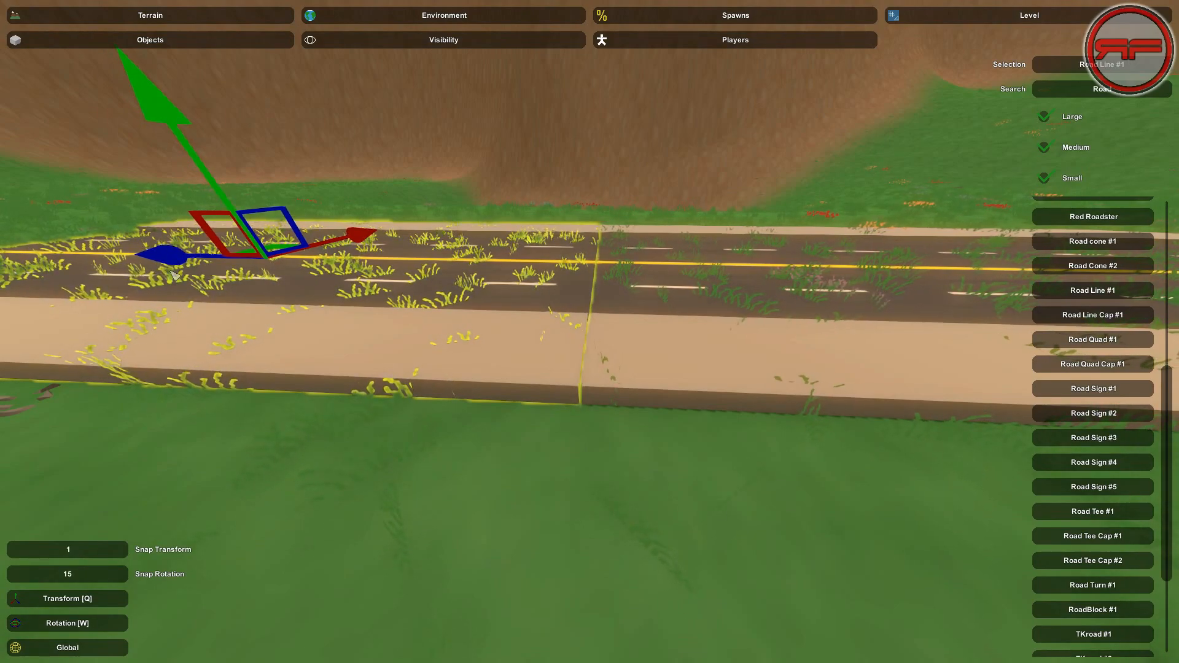
{"action": "left_click", "coordinate": [433, 449]}
{"action": "key", "text": "w"}
{"action": "right_click_drag", "start_coordinate": [433, 450], "coordinate": [433, 450]}
{"action": "key", "text": "s"}
{"action": "left_click_drag", "start_coordinate": [621, 389], "coordinate": [229, 253]}
{"action": "key", "text": "w"}
{"action": "right_click_drag", "start_coordinate": [591, 334], "coordinate": [591, 334]}
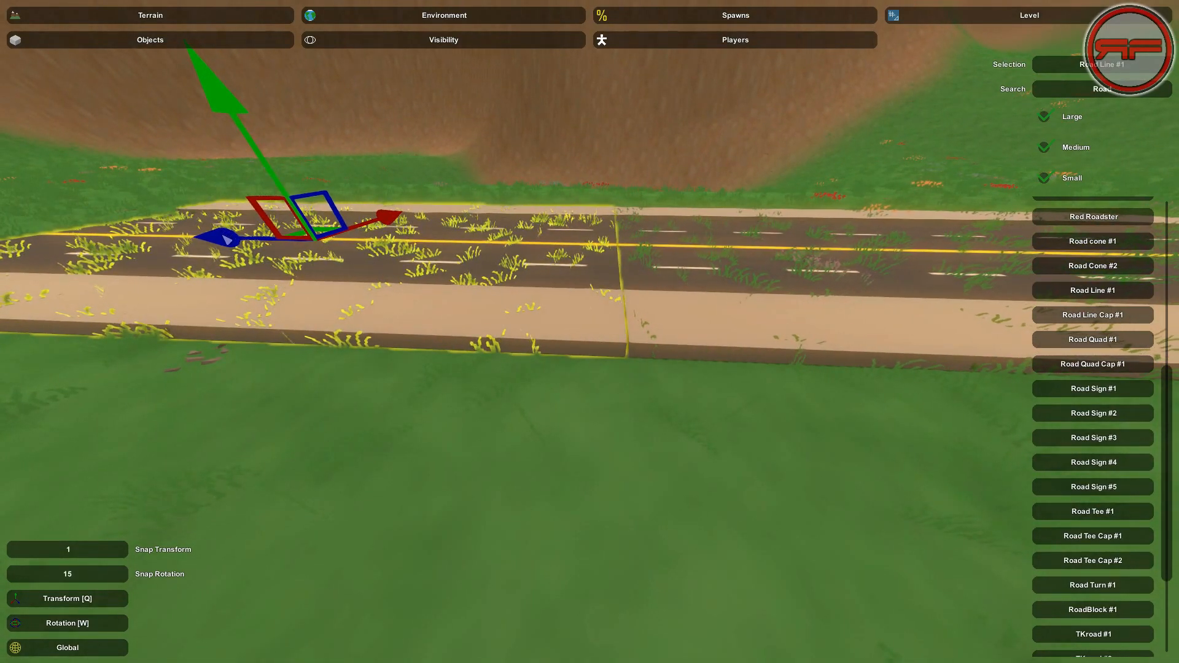
Duplicate the newest end piece to lengthen the road again and butt the copy flush against the open end.
{"action": "left_click", "coordinate": [596, 412]}
{"action": "right_click_drag", "start_coordinate": [596, 412], "coordinate": [596, 412]}
{"action": "key", "text": "s"}
{"action": "key", "text": "a"}
{"action": "key", "text": "d"}
{"action": "key", "text": "s"}
{"action": "right_click_drag", "start_coordinate": [597, 339], "coordinate": [597, 338]}
{"action": "key", "text": "s"}
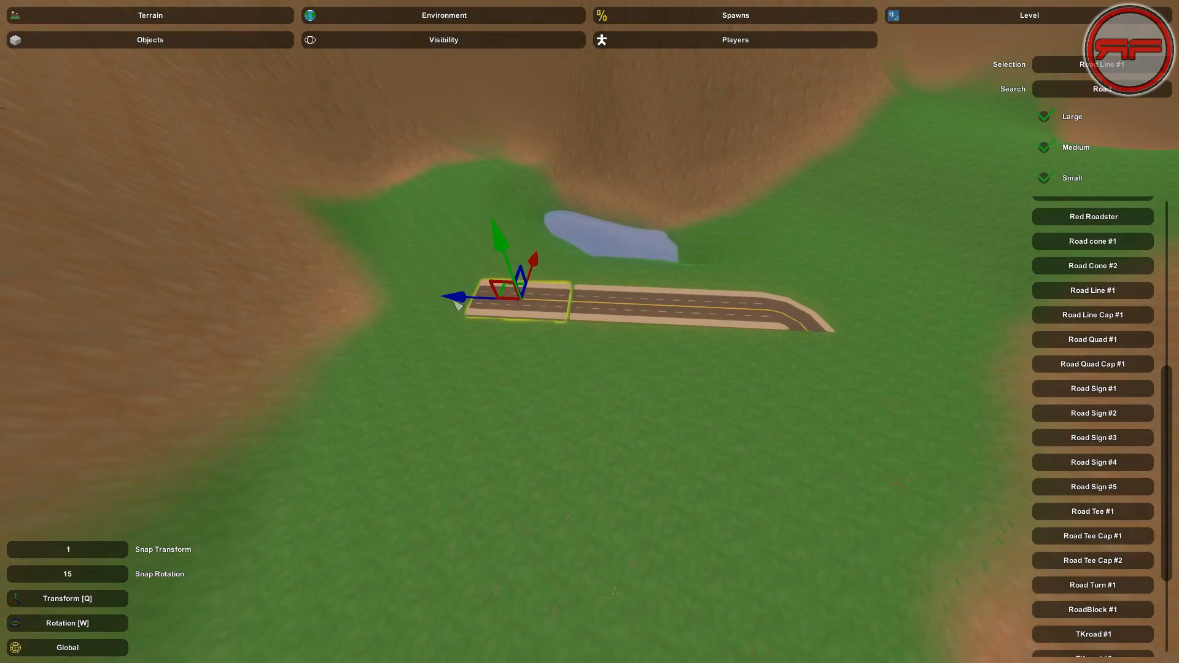
{"action": "key", "text": "w"}
{"action": "right_click_drag", "start_coordinate": [543, 384], "coordinate": [542, 383]}
{"action": "key", "text": "w"}
{"action": "left_click_drag", "start_coordinate": [139, 205], "coordinate": [158, 222]}
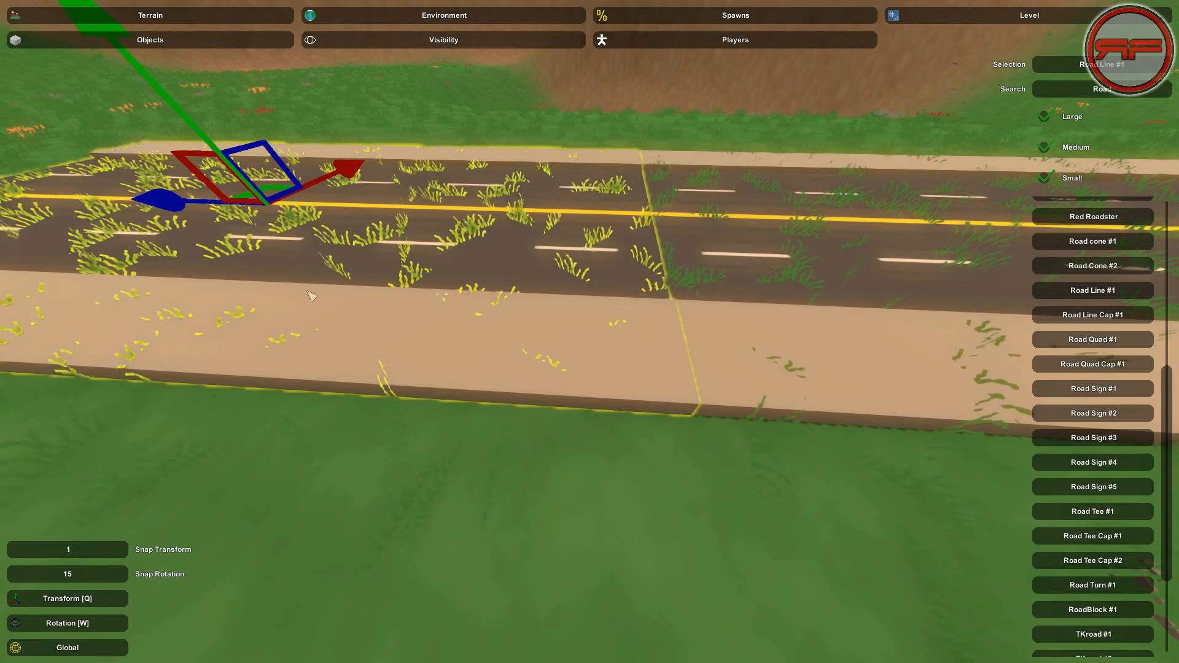
Extend the road by one more copied straight piece and close its joint with the previous one.
{"action": "left_click", "coordinate": [555, 390]}
{"action": "right_click_drag", "start_coordinate": [555, 389], "coordinate": [555, 366]}
{"action": "key", "text": "w"}
{"action": "key", "text": "s"}
{"action": "left_click_drag", "start_coordinate": [538, 421], "coordinate": [105, 196]}
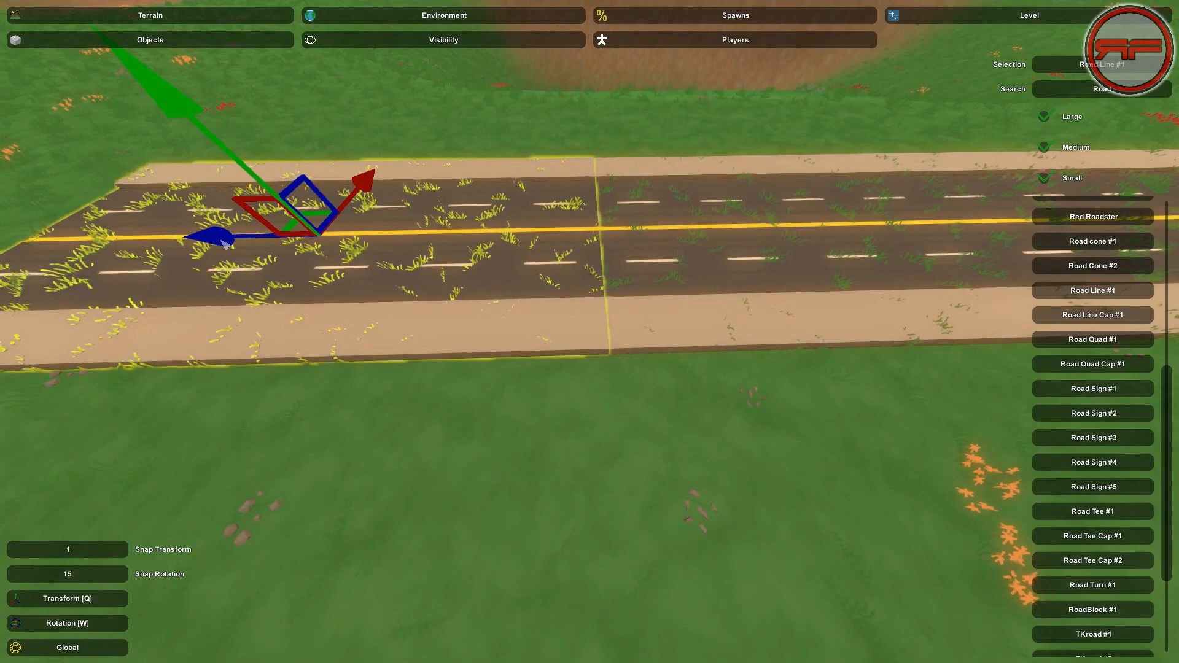
Select the whole road, including the turn, view it from above, and deselect it.
{"action": "right_click_drag", "start_coordinate": [616, 442], "coordinate": [616, 442]}
{"action": "key", "text": "s"}
{"action": "key", "text": "w"}
{"action": "key", "text": "w"}
{"action": "key", "text": "s"}
{"action": "key", "text": "w"}
{"action": "left_click_drag", "start_coordinate": [808, 350], "coordinate": [357, 279]}
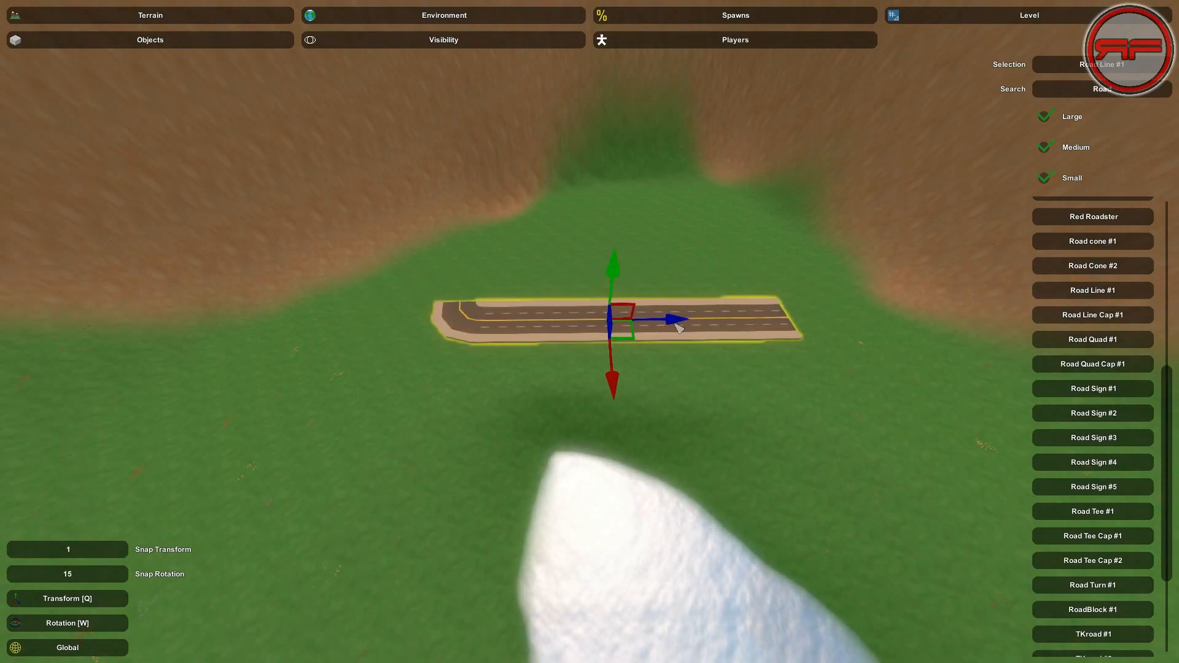
{"action": "key", "text": "d"}
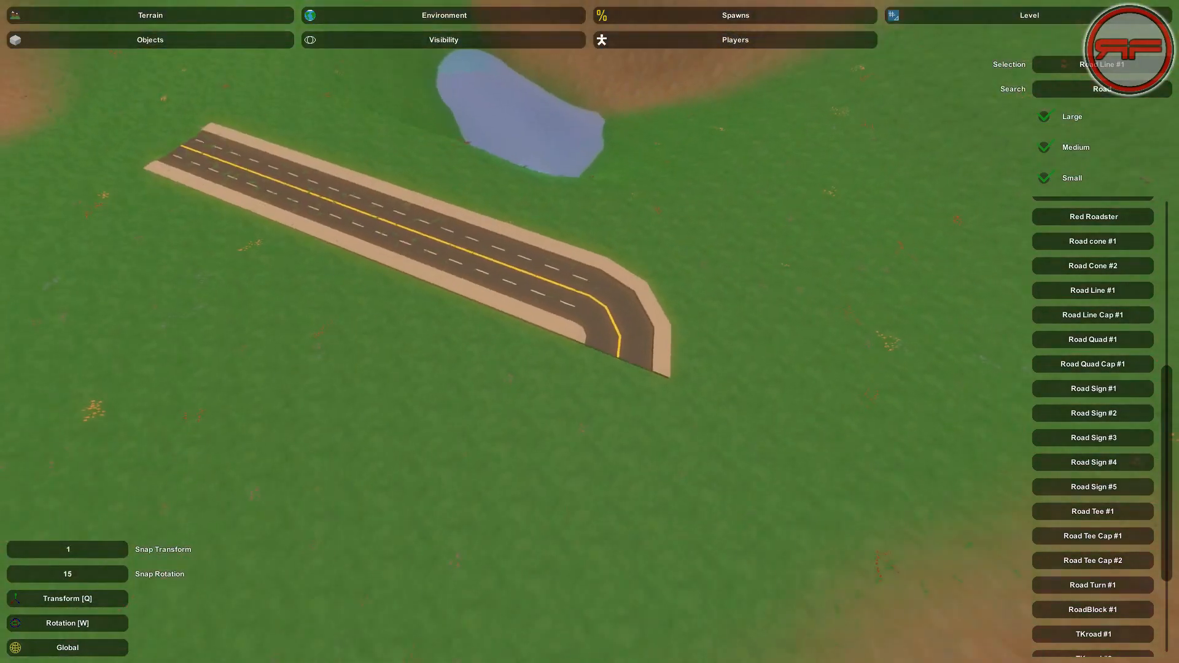
Duplicate the turn piece and slide the copy along the road to the opposite, open end.
{"action": "left_click", "coordinate": [636, 330]}
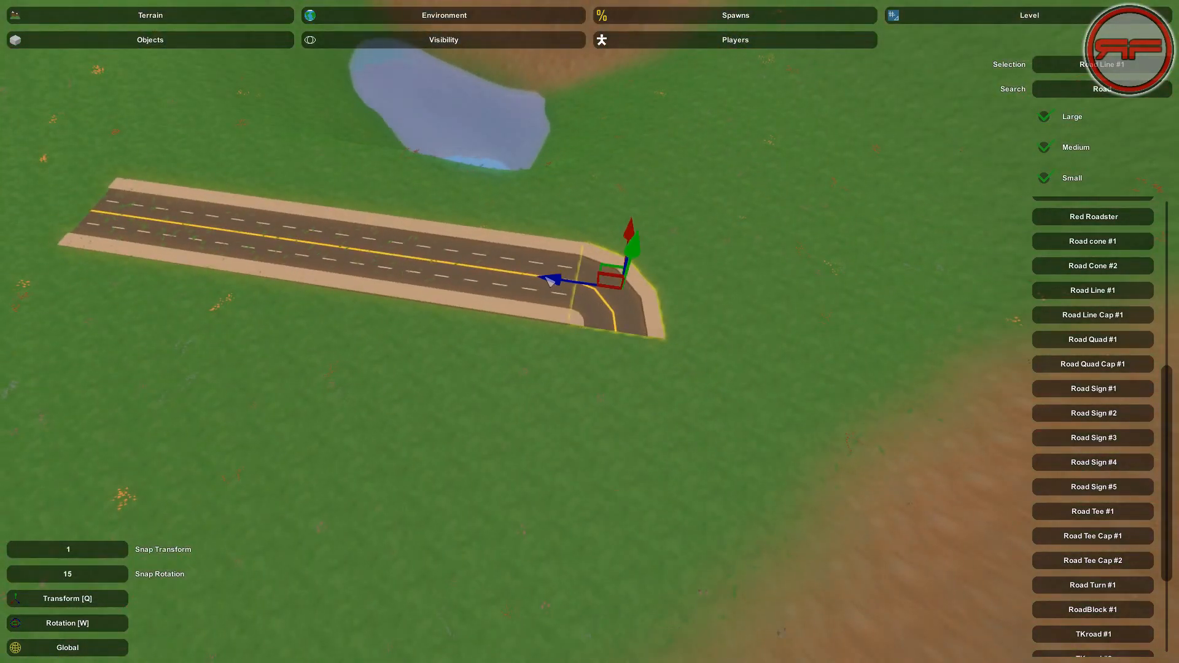
{"action": "key", "text": "a"}
{"action": "right_click_drag", "start_coordinate": [298, 232], "coordinate": [245, 184]}
{"action": "right_click_drag", "start_coordinate": [589, 332], "coordinate": [633, 332]}
{"action": "left_click_drag", "start_coordinate": [633, 312], "coordinate": [468, 332]}
{"action": "key", "text": "w"}
{"action": "right_click_drag", "start_coordinate": [470, 331], "coordinate": [411, 390]}
{"action": "key", "text": "d"}
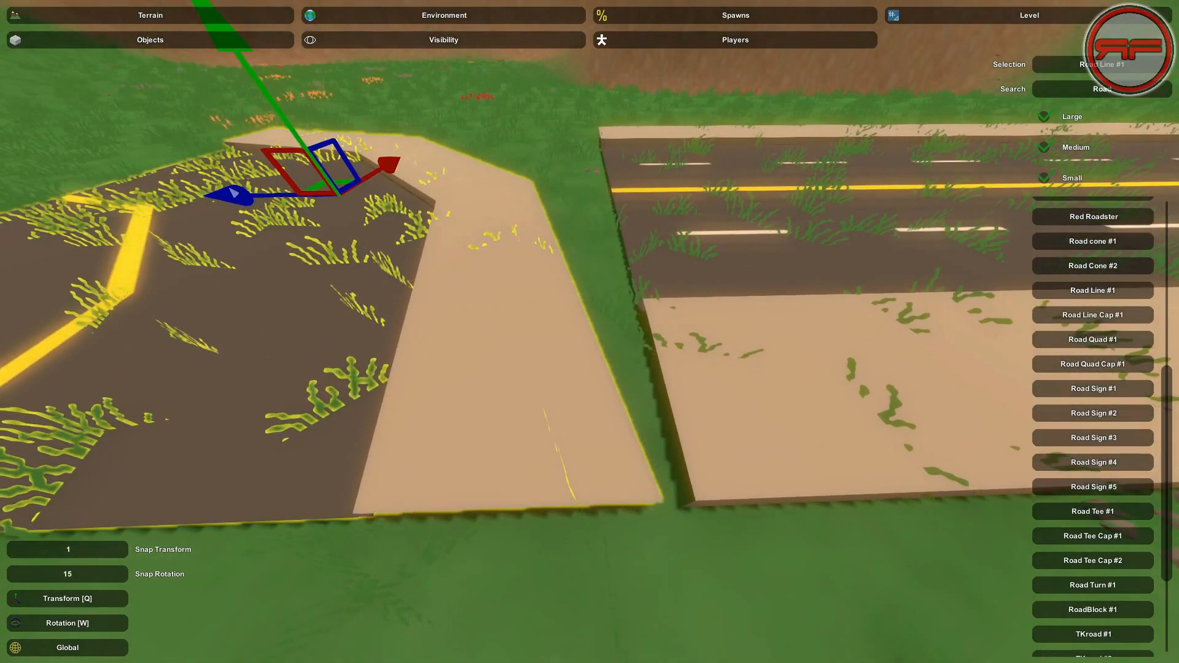
{"action": "left_click_drag", "start_coordinate": [232, 198], "coordinate": [245, 202]}
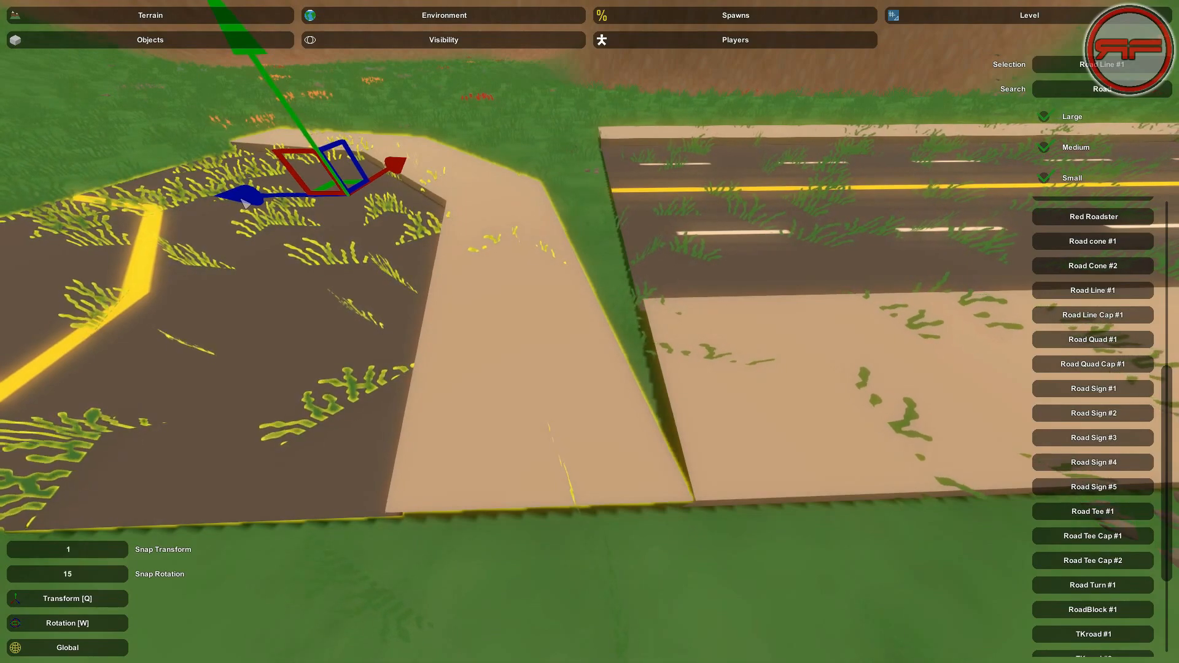
Rotate the copied turn so its lanes line up with the straight road, and return to moving the piece.
{"action": "right_click_drag", "start_coordinate": [244, 203], "coordinate": [245, 204]}
{"action": "key", "text": "s"}
{"action": "key", "text": "s"}
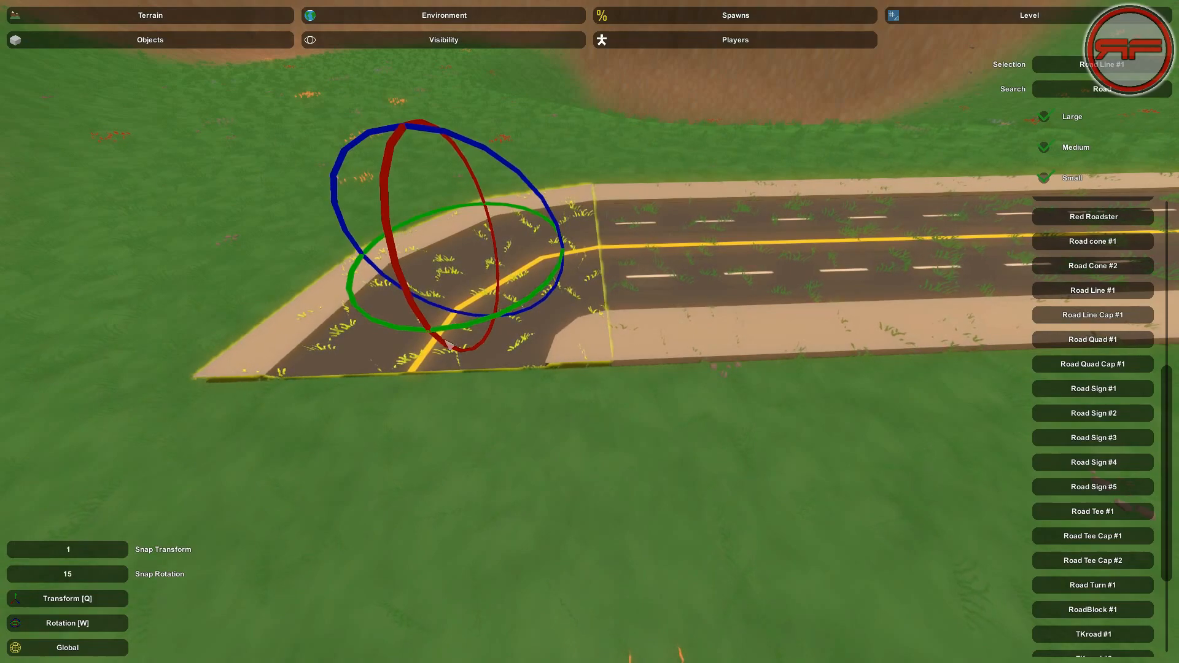
{"action": "key", "text": "w"}
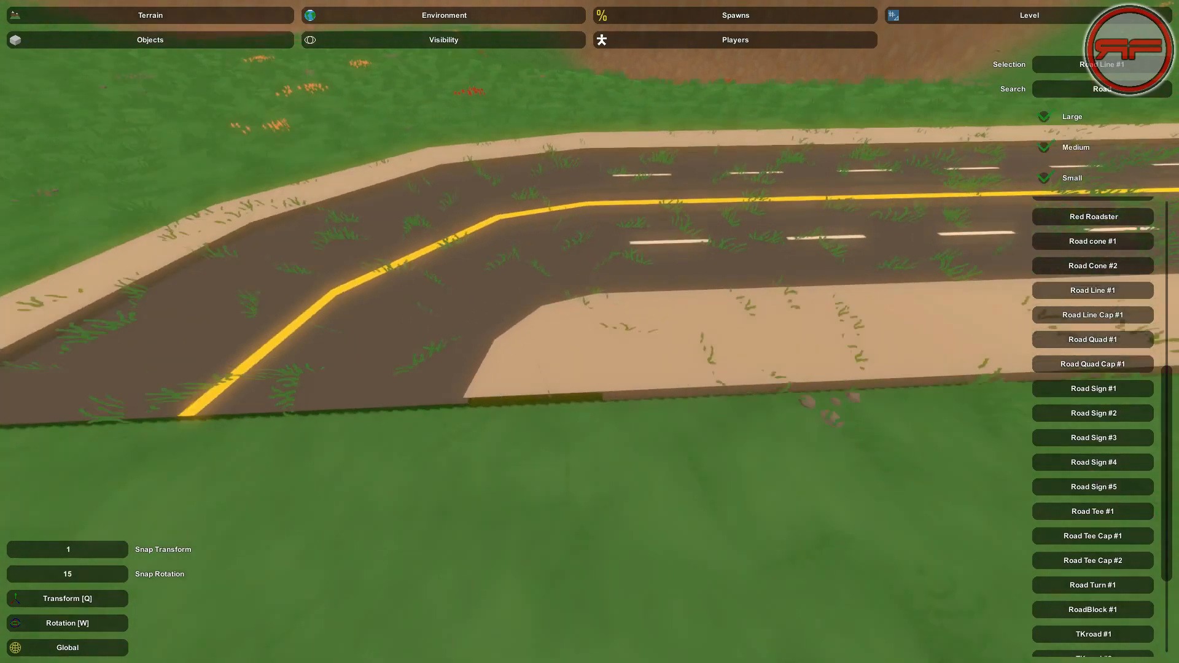
{"action": "left_click", "coordinate": [520, 301]}
{"action": "key", "text": "q"}
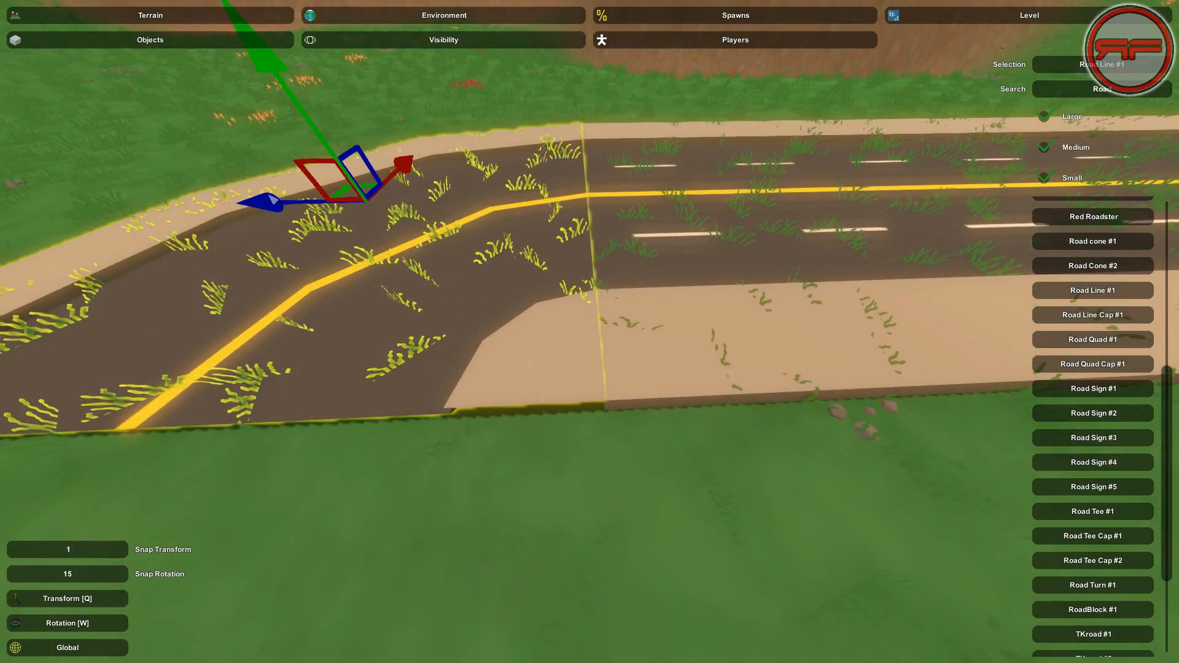
Nudge the copied turn along the road to close the narrow gap with the last straight piece.
{"action": "left_click", "coordinate": [682, 335]}
{"action": "right_click_drag", "start_coordinate": [734, 493], "coordinate": [405, 528]}
{"action": "left_click", "coordinate": [594, 336]}
{"action": "key", "text": "d"}
{"action": "key", "text": "d"}
{"action": "right_click_drag", "start_coordinate": [590, 332], "coordinate": [540, 341]}
{"action": "left_click", "coordinate": [631, 334]}
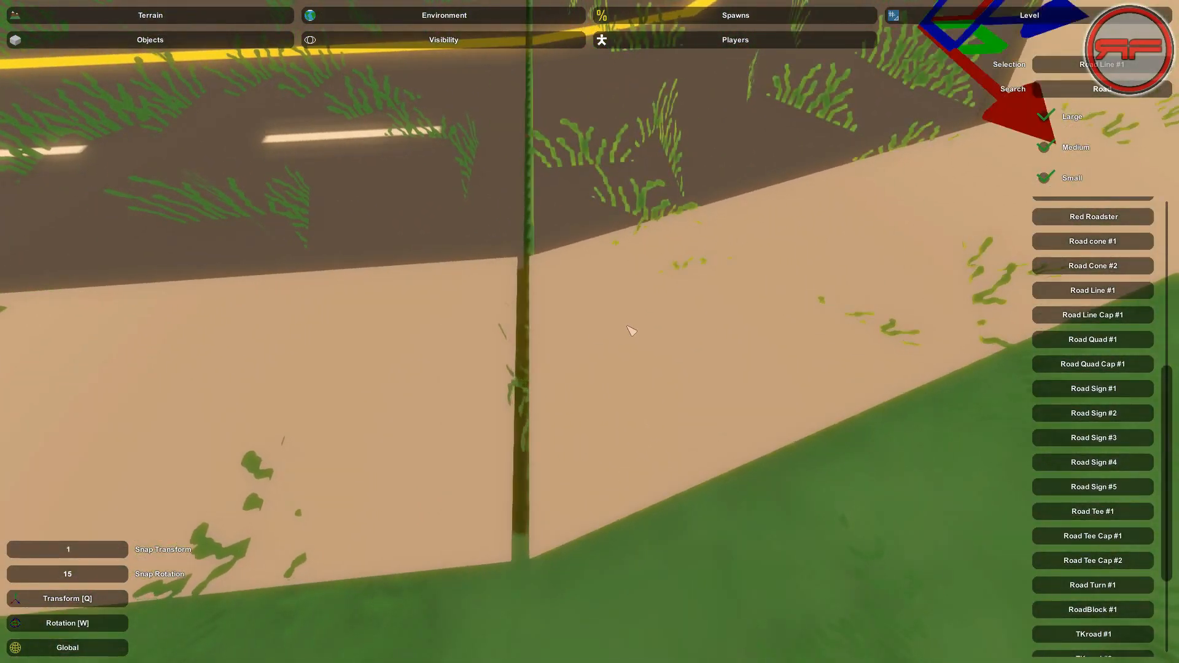
{"action": "right_click_drag", "start_coordinate": [632, 333], "coordinate": [620, 264]}
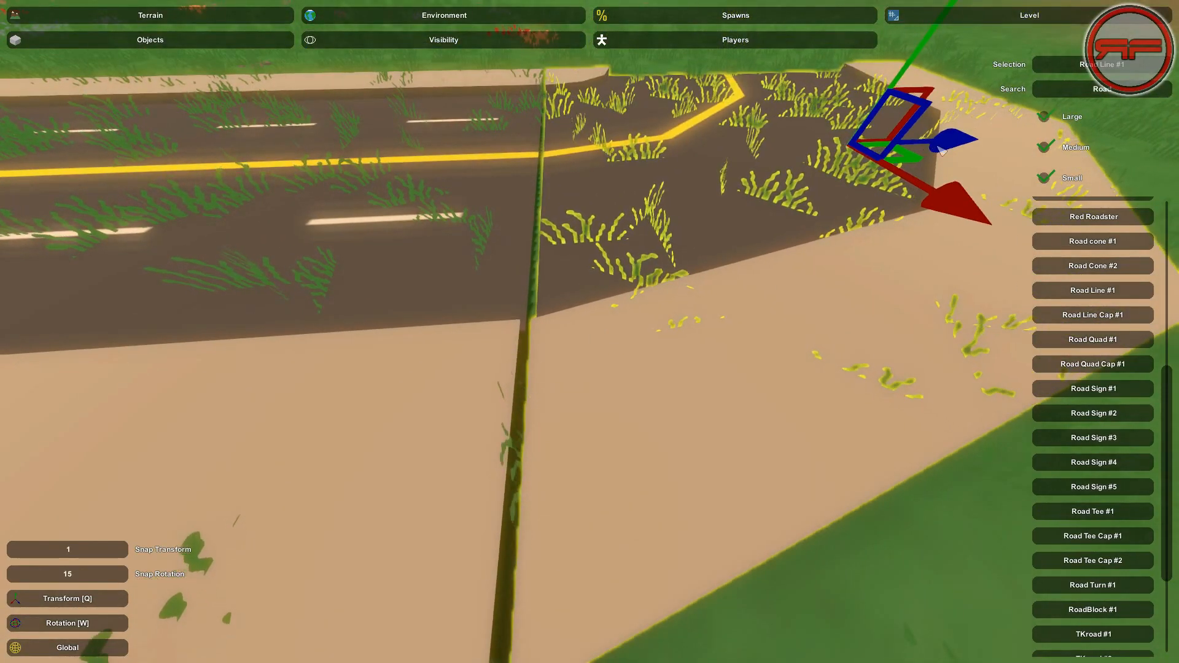
{"action": "left_click_drag", "start_coordinate": [938, 148], "coordinate": [935, 150]}
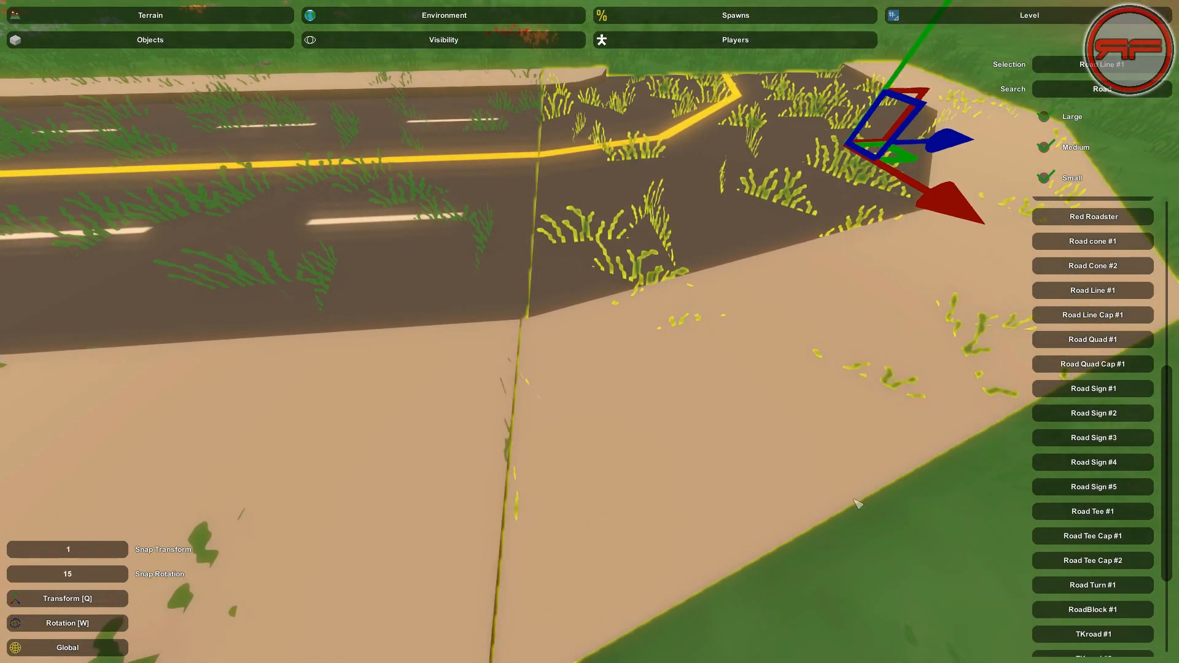
Examine the joint between the copied turn and the straight road from ground level and from above.
{"action": "left_click", "coordinate": [869, 428]}
{"action": "right_click_drag", "start_coordinate": [869, 428], "coordinate": [853, 328]}
{"action": "key", "text": "w"}
{"action": "right_click_drag", "start_coordinate": [590, 332], "coordinate": [608, 341]}
{"action": "left_click", "coordinate": [631, 379]}
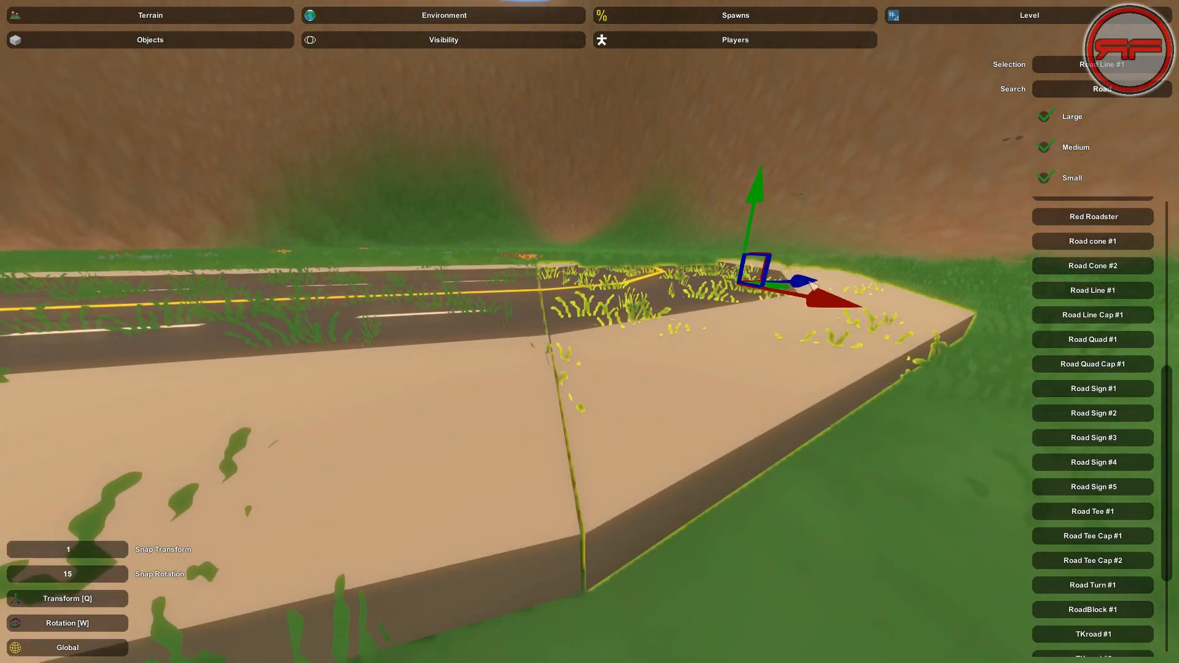
{"action": "right_click_drag", "start_coordinate": [894, 539], "coordinate": [1032, 642]}
{"action": "key", "text": "a"}
{"action": "key", "text": "s"}
{"action": "key", "text": "a"}
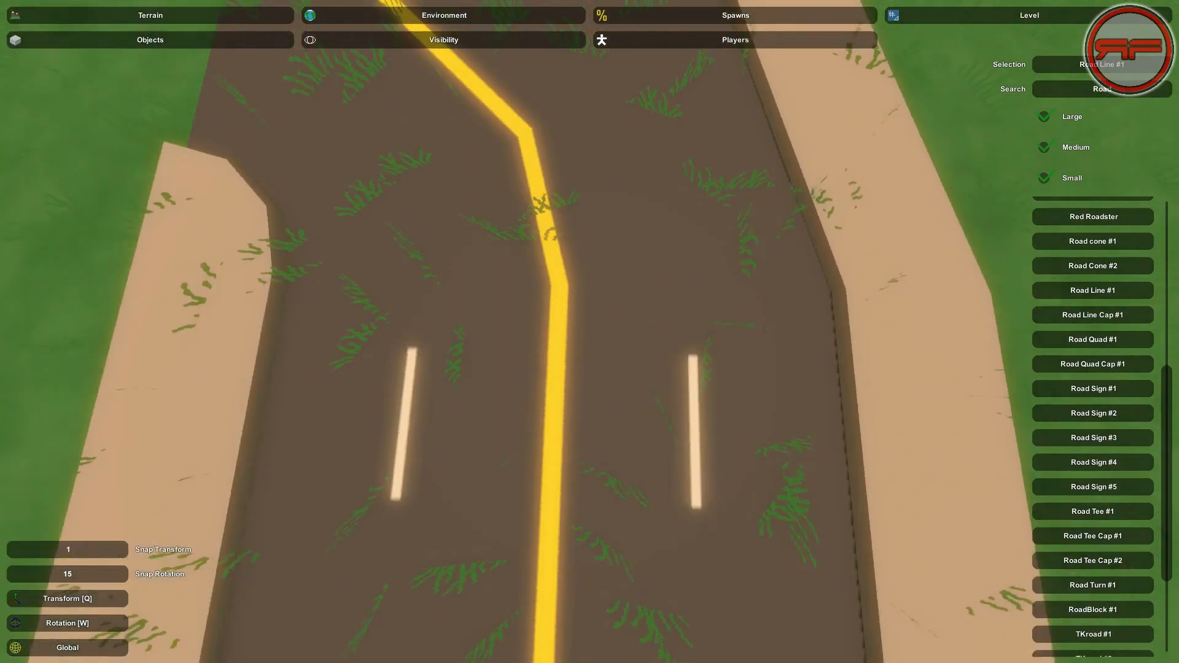
Select the straight run between the two turns, duplicate it, and rotate the copy perpendicular to the road.
{"action": "right_click_drag", "start_coordinate": [579, 315], "coordinate": [737, 424]}
{"action": "key", "text": "s"}
{"action": "key", "text": "s"}
{"action": "right_click_drag", "start_coordinate": [589, 331], "coordinate": [295, 528]}
{"action": "key", "text": "w"}
{"action": "key", "text": "d"}
{"action": "key", "text": "w"}
{"action": "key", "text": "a"}
{"action": "key", "text": "s"}
{"action": "left_click_drag", "start_coordinate": [503, 317], "coordinate": [816, 245]}
{"action": "right_click_drag", "start_coordinate": [816, 245], "coordinate": [1087, 292]}
{"action": "key", "text": "s"}
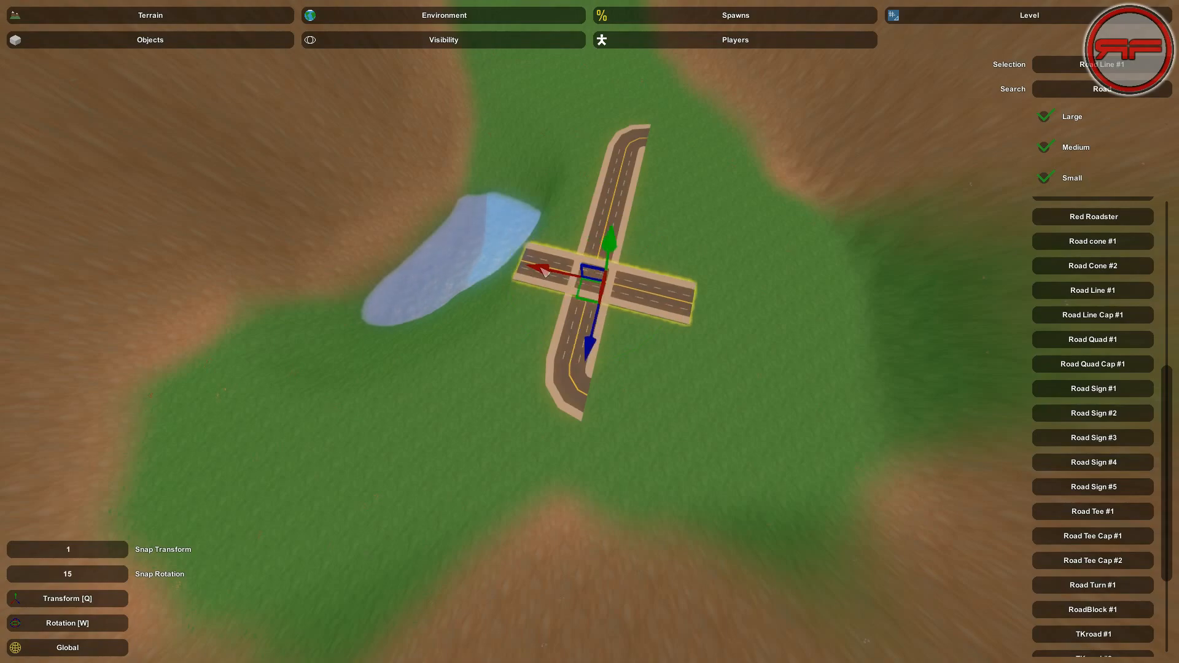
Move the perpendicular road segment over to the open end of one of the turns.
{"action": "left_click_drag", "start_coordinate": [698, 382], "coordinate": [694, 493]}
{"action": "right_click_drag", "start_coordinate": [694, 493], "coordinate": [835, 510]}
{"action": "key", "text": "w"}
{"action": "key", "text": "w"}
{"action": "key", "text": "s"}
{"action": "key", "text": "w"}
{"action": "key", "text": "s"}
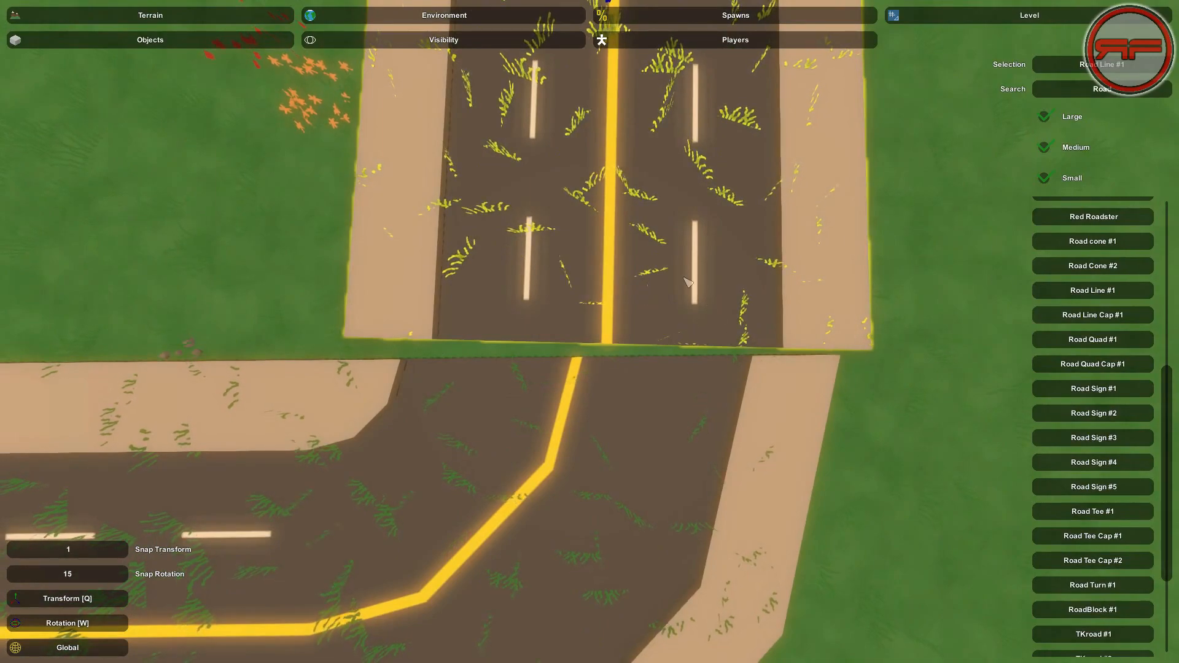
Shift the perpendicular segment sideways and inward so its center line and curbs meet those of the turn.
{"action": "right_click_drag", "start_coordinate": [720, 319], "coordinate": [720, 246]}
{"action": "key", "text": "s"}
{"action": "left_click_drag", "start_coordinate": [639, 185], "coordinate": [638, 177]}
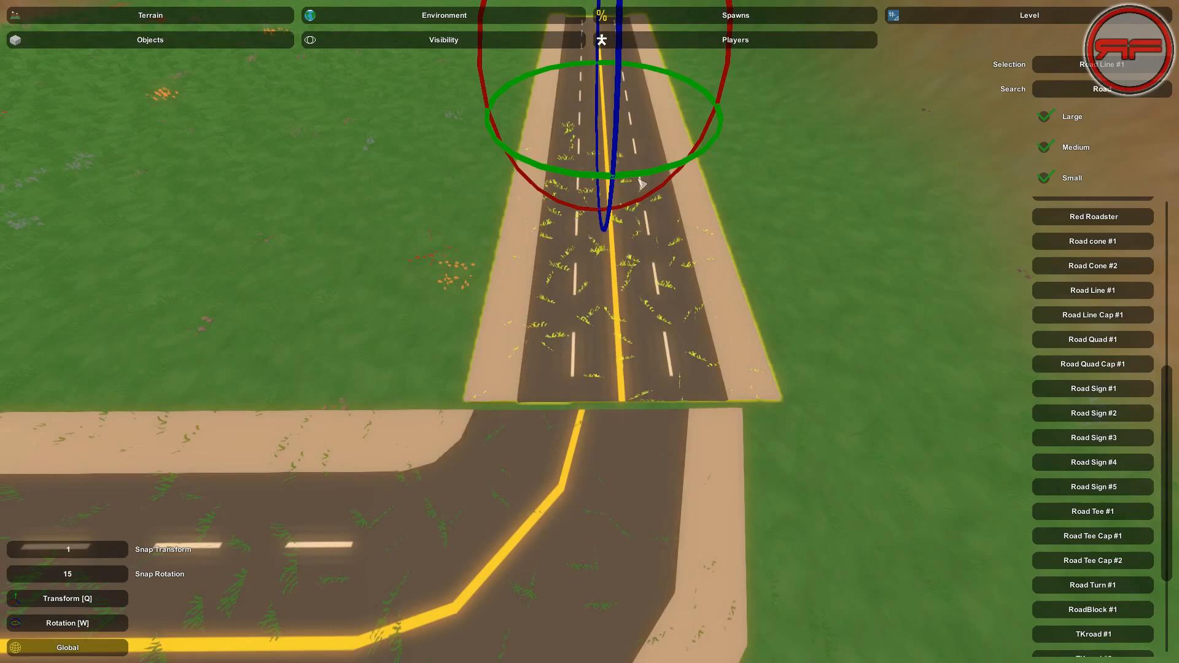
{"action": "key", "text": "q"}
{"action": "left_click_drag", "start_coordinate": [695, 116], "coordinate": [680, 119]}
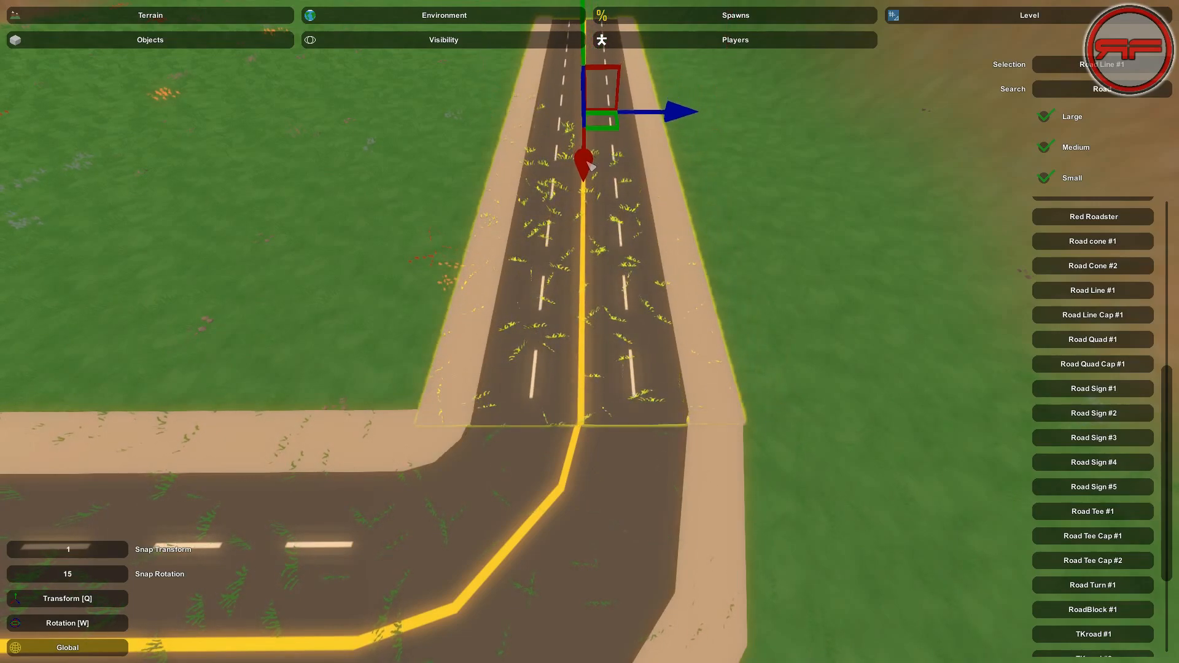
Slide the perpendicular segment against the turn to close the remaining gap, checking the joint from both sides.
{"action": "key", "text": "w"}
{"action": "right_click_drag", "start_coordinate": [588, 158], "coordinate": [507, 151]}
{"action": "key", "text": "d"}
{"action": "key", "text": "w"}
{"action": "key", "text": "s"}
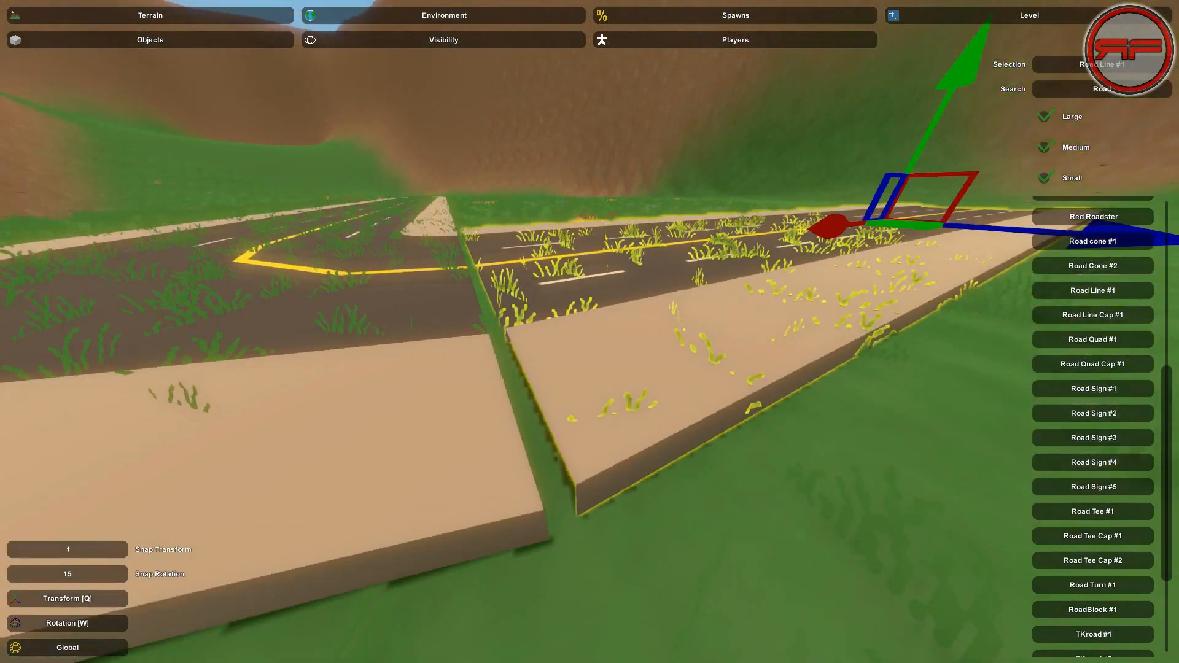
{"action": "left_click_drag", "start_coordinate": [812, 237], "coordinate": [815, 241]}
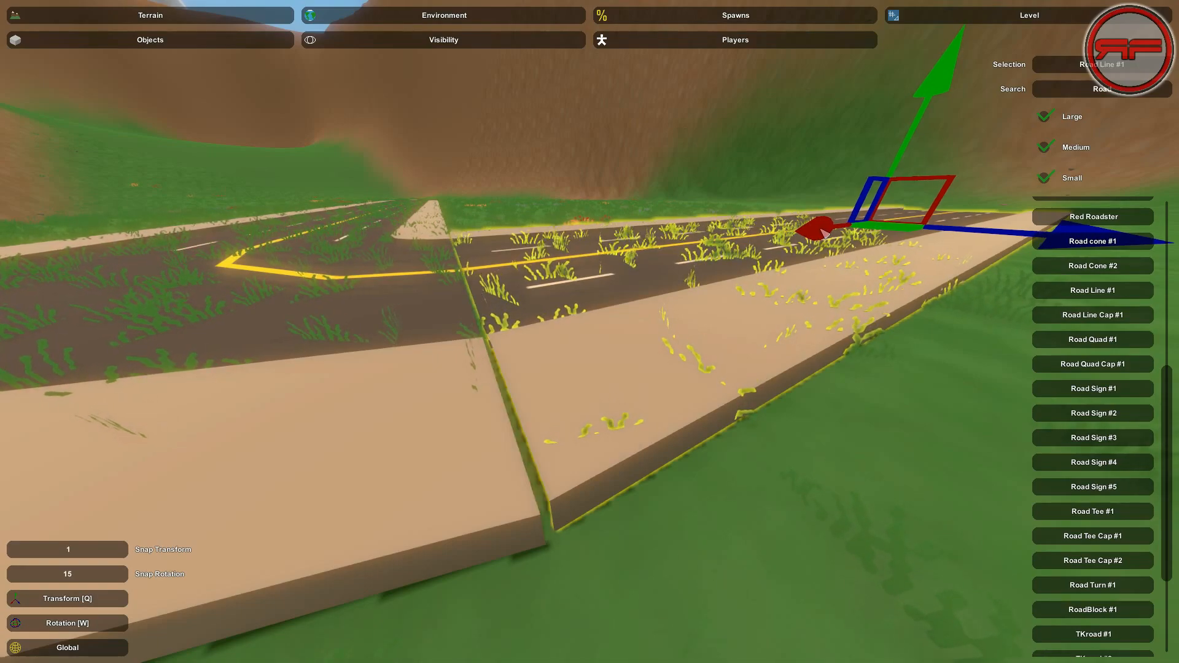
{"action": "right_click_drag", "start_coordinate": [878, 318], "coordinate": [590, 332]}
{"action": "key", "text": "a"}
{"action": "key", "text": "w"}
{"action": "key", "text": "s"}
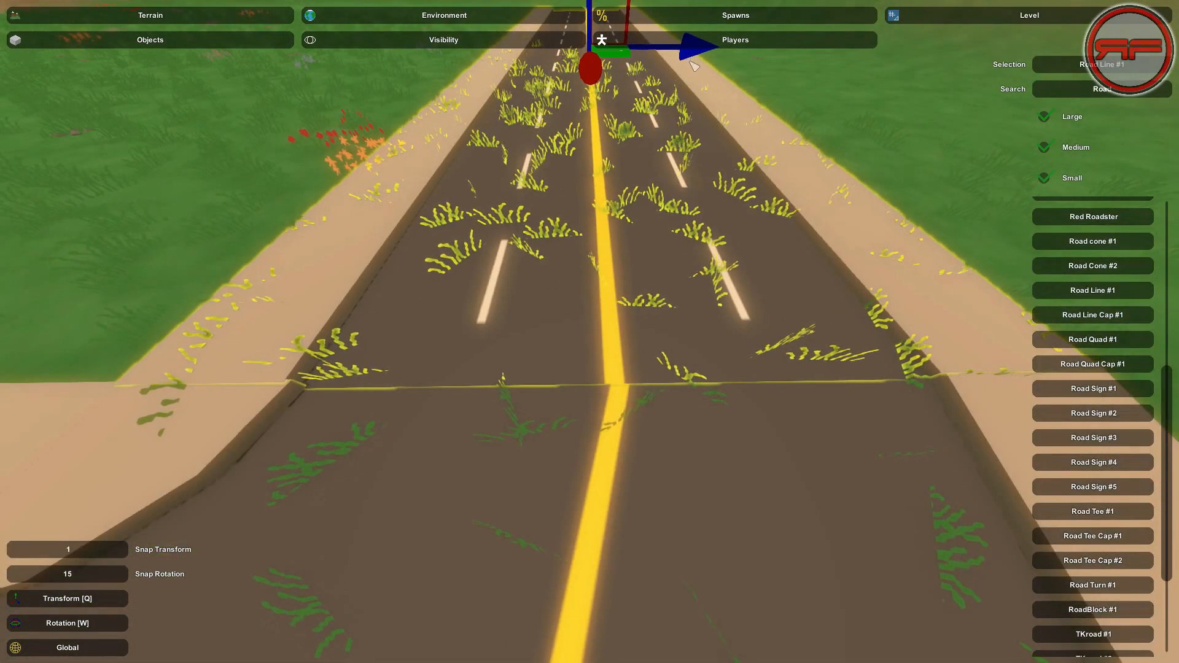
{"action": "key", "text": "d"}
{"action": "right_click_drag", "start_coordinate": [752, 129], "coordinate": [589, 89]}
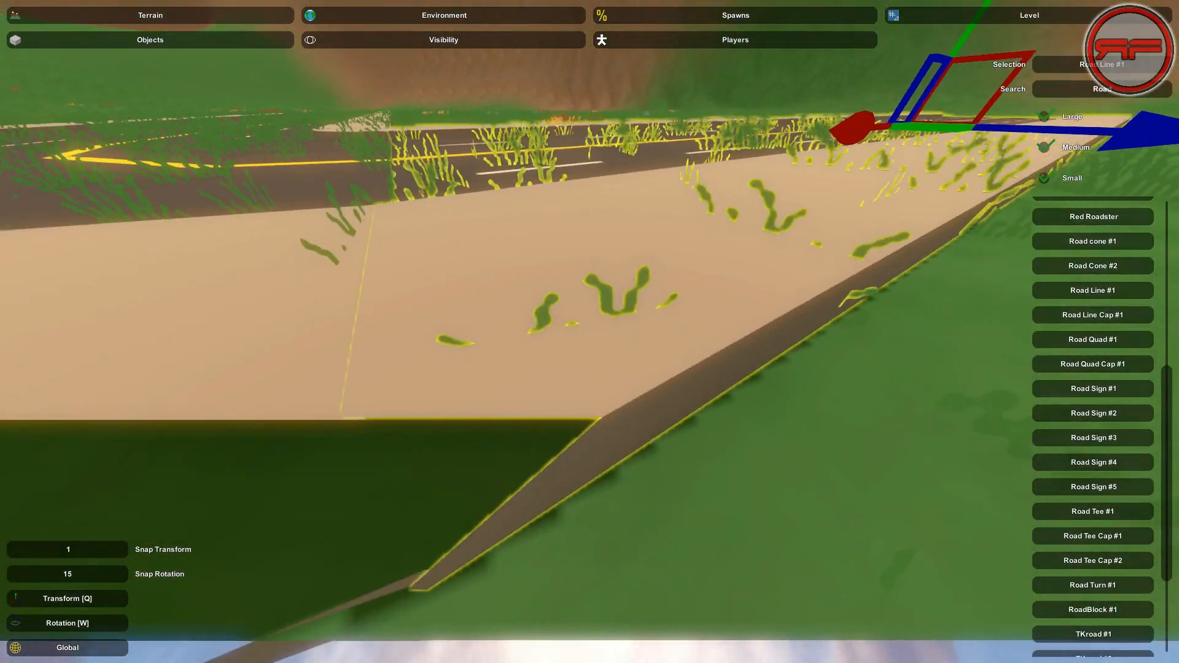
{"action": "key", "text": "s"}
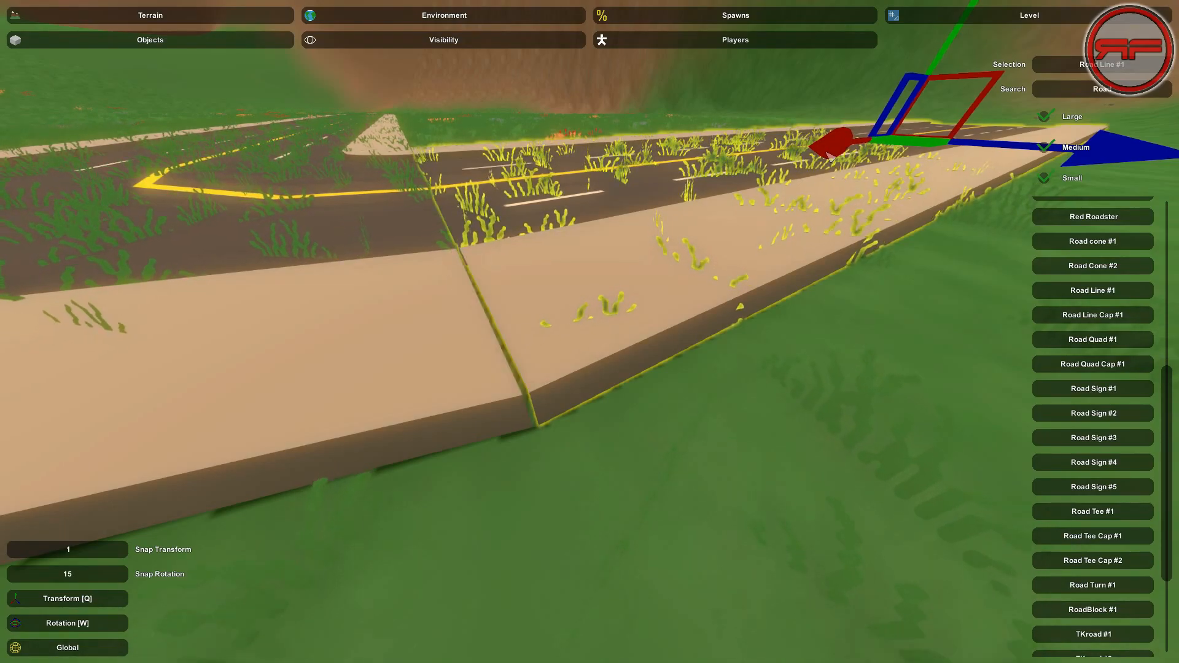
Examine the finished corner up close and the layout of the whole road from above.
{"action": "key", "text": "a"}
{"action": "right_click_drag", "start_coordinate": [589, 331], "coordinate": [424, 528]}
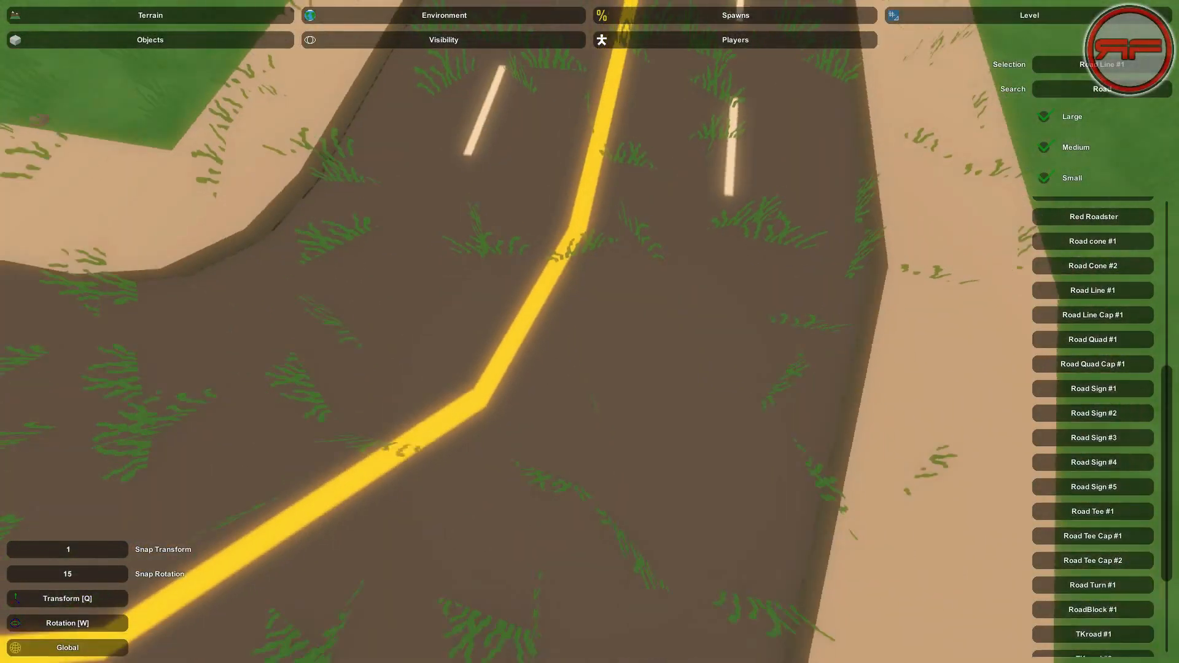
{"action": "key", "text": "s"}
{"action": "key", "text": "w"}
{"action": "key", "text": "d"}
{"action": "key", "text": "s"}
{"action": "key", "text": "w"}
{"action": "key", "text": "s"}
{"action": "key", "text": "w"}
{"action": "key", "text": "s"}
{"action": "key", "text": "d"}
{"action": "key", "text": "s"}
{"action": "key", "text": "s"}
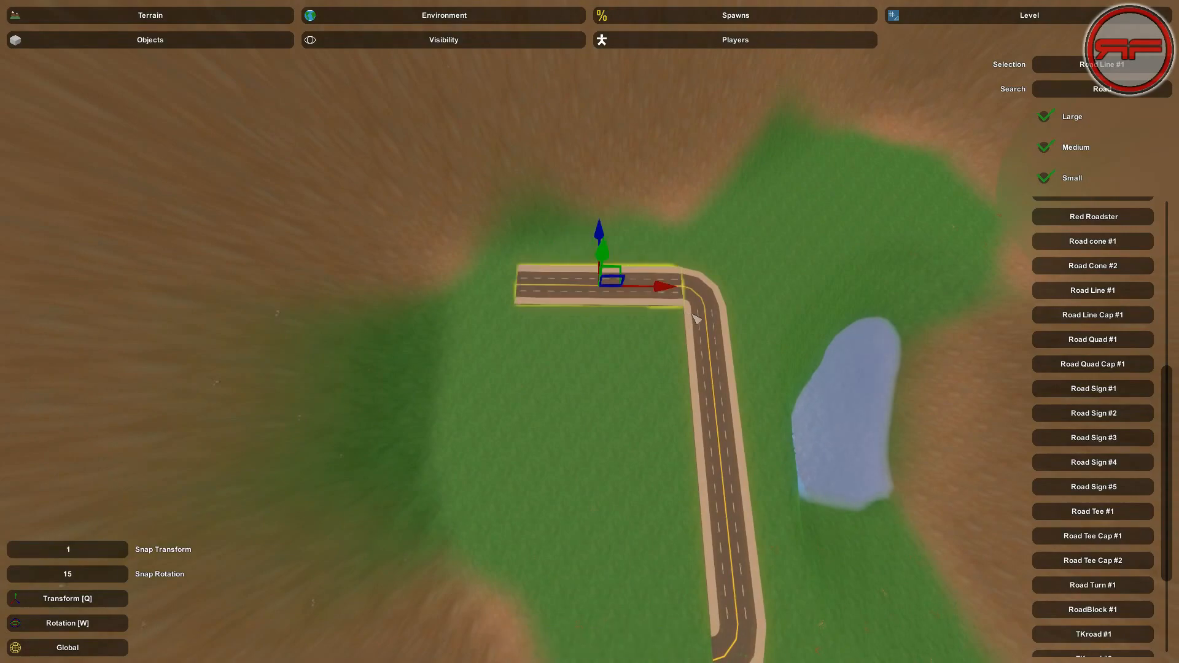
Duplicate the perpendicular road segment, move the copy to the other turn's open end, and align it with that turn.
{"action": "left_click_drag", "start_coordinate": [605, 260], "coordinate": [657, 486]}
{"action": "right_click_drag", "start_coordinate": [657, 465], "coordinate": [964, 325]}
{"action": "key", "text": "w"}
{"action": "key", "text": "w"}
{"action": "right_click_drag", "start_coordinate": [590, 332], "coordinate": [639, 344]}
{"action": "key", "text": "a"}
{"action": "key", "text": "w"}
{"action": "left_click_drag", "start_coordinate": [718, 218], "coordinate": [646, 254]}
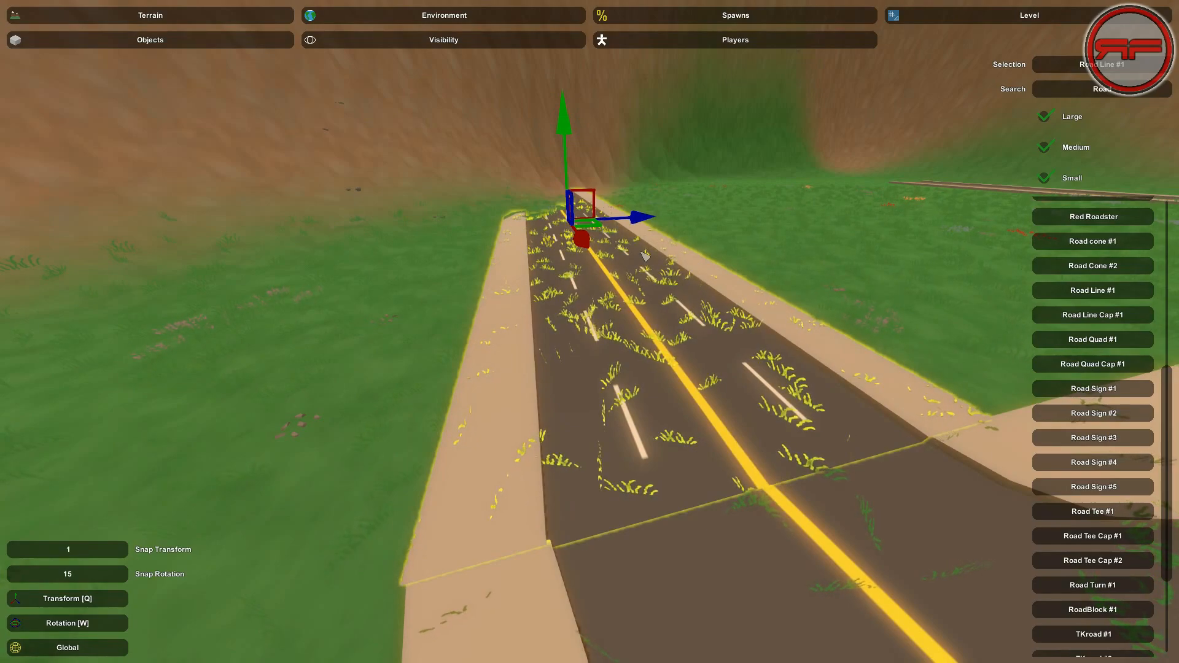
Examine the joint between the perpendicular segment and the turn, and the whole three-sided road layout from above.
{"action": "key", "text": "d"}
{"action": "right_click_drag", "start_coordinate": [614, 407], "coordinate": [614, 489]}
{"action": "key", "text": "w"}
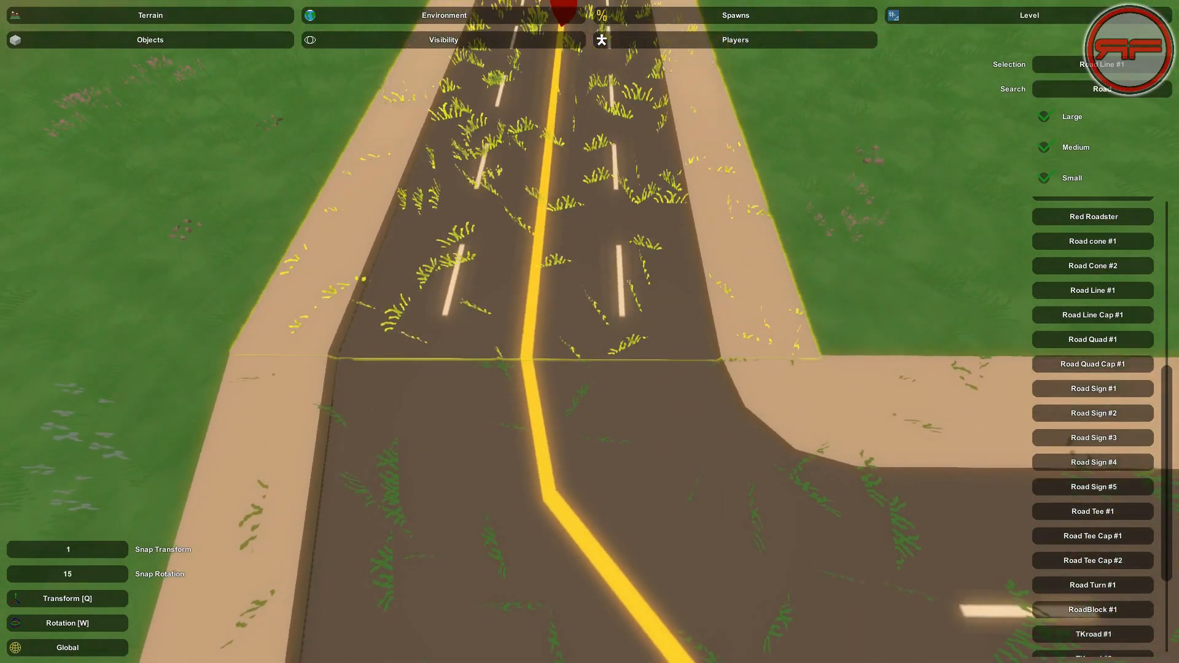
{"action": "left_click", "coordinate": [829, 246]}
{"action": "right_click_drag", "start_coordinate": [830, 246], "coordinate": [667, 172]}
{"action": "key", "text": "s"}
{"action": "key", "text": "w"}
{"action": "key", "text": "w"}
{"action": "key", "text": "s"}
{"action": "key", "text": "w"}
{"action": "right_click_drag", "start_coordinate": [626, 316], "coordinate": [591, 333]}
{"action": "key", "text": "s"}
{"action": "key", "text": "w"}
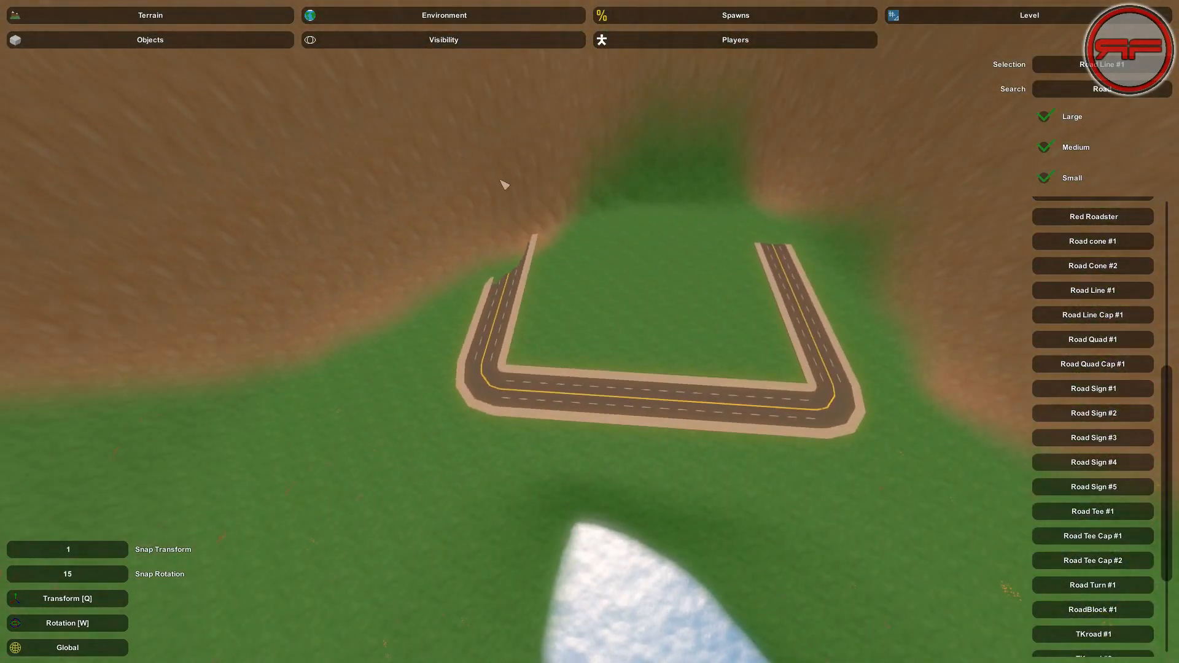
Duplicate the long straight road run, move the copy across to the open side, and line its curb up with the perpendicular segment's end.
{"action": "left_click_drag", "start_coordinate": [805, 477], "coordinate": [529, 348]}
{"action": "left_click_drag", "start_coordinate": [661, 505], "coordinate": [673, 246]}
{"action": "right_click_drag", "start_coordinate": [772, 272], "coordinate": [641, 279]}
{"action": "key", "text": "w"}
{"action": "key", "text": "d"}
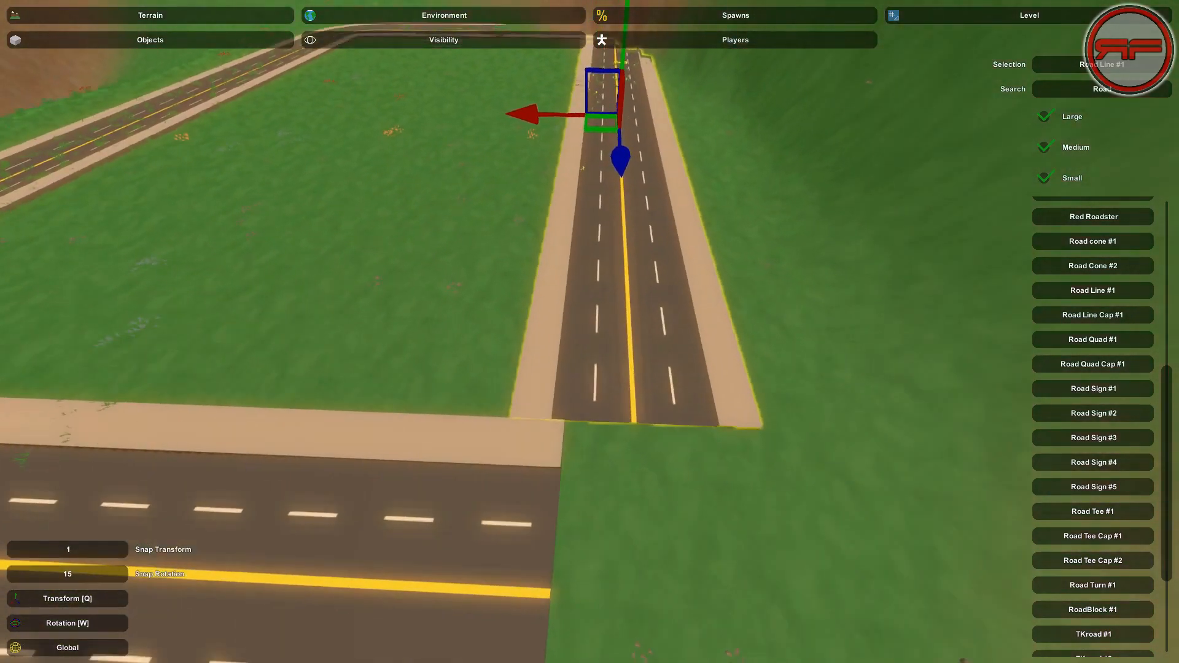
{"action": "key", "text": "w"}
{"action": "left_click_drag", "start_coordinate": [534, 99], "coordinate": [557, 104]}
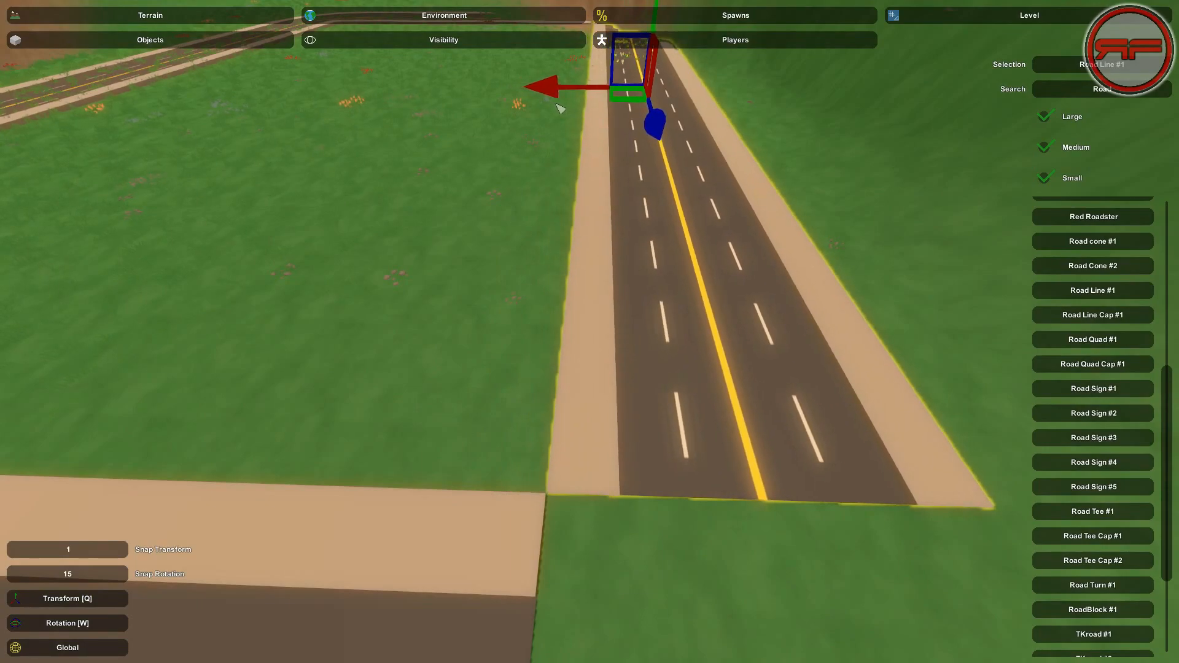
{"action": "left_click", "coordinate": [504, 148]}
{"action": "key", "text": "s"}
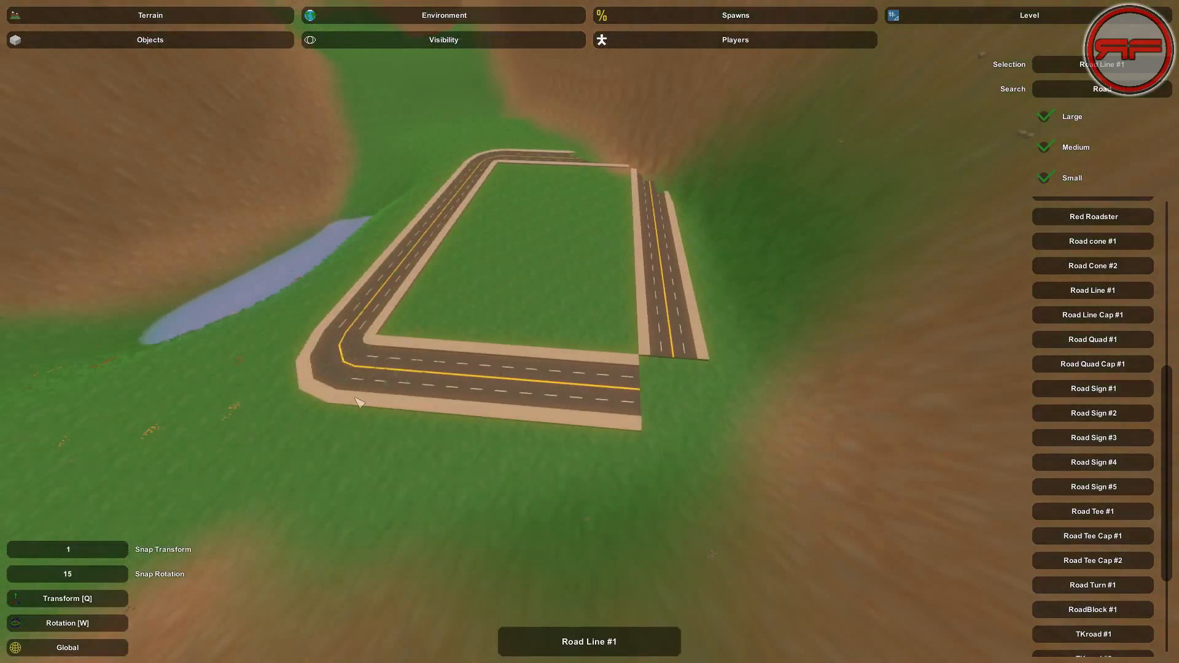
Duplicate a turn piece, move the copy to the open corner, and slide it until its edge meets both straight roads.
{"action": "left_click", "coordinate": [326, 373]}
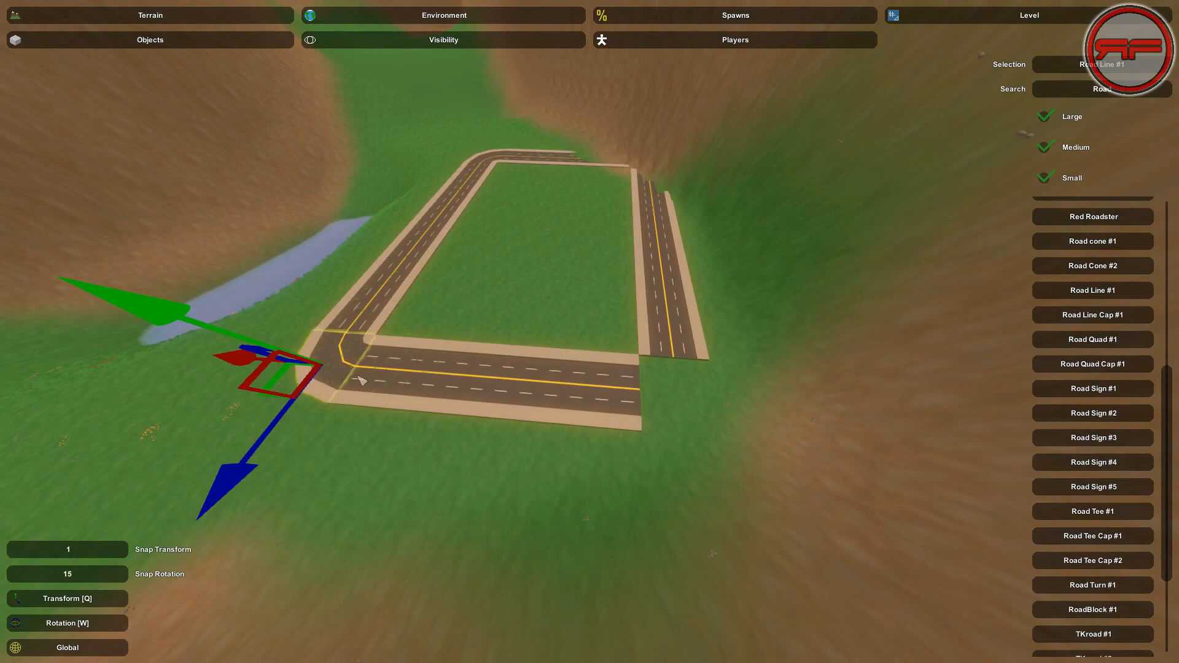
{"action": "right_click_drag", "start_coordinate": [358, 376], "coordinate": [590, 332]}
{"action": "key", "text": "a"}
{"action": "left_click_drag", "start_coordinate": [493, 332], "coordinate": [798, 381]}
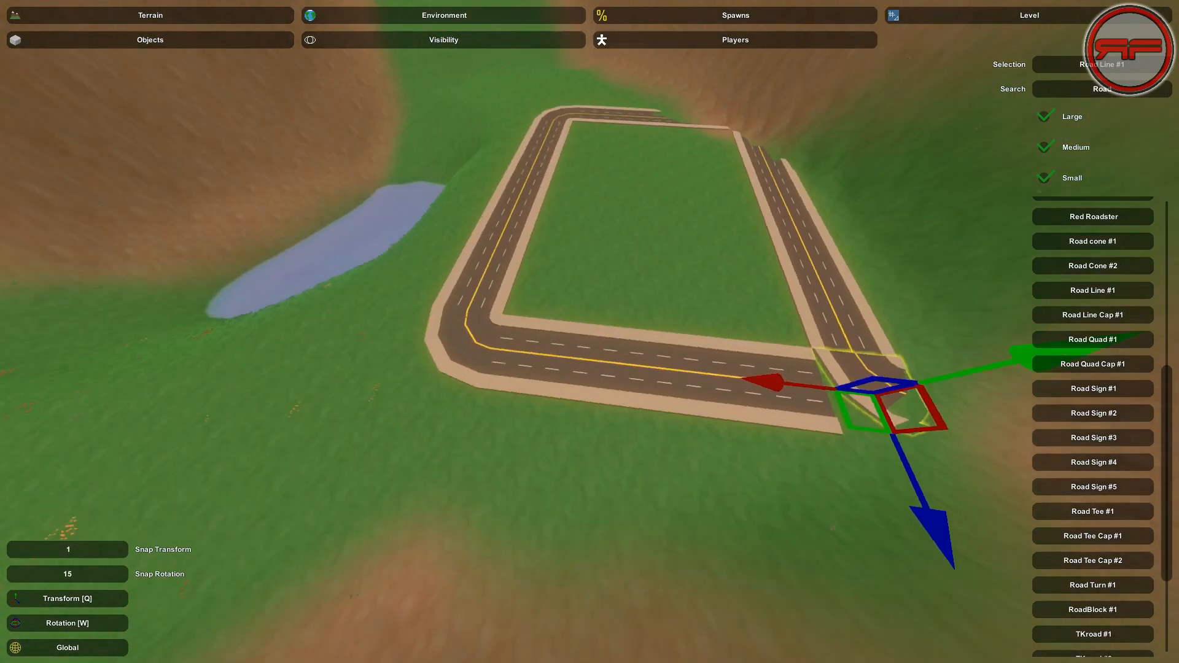
{"action": "key", "text": "w"}
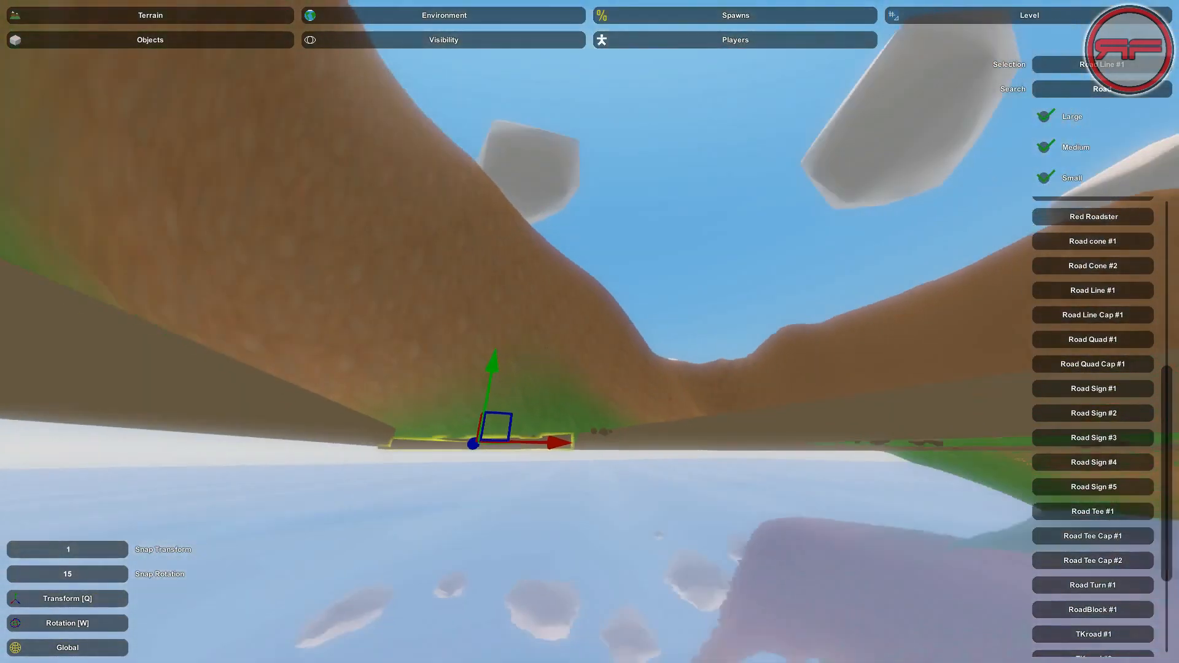
{"action": "key", "text": "w"}
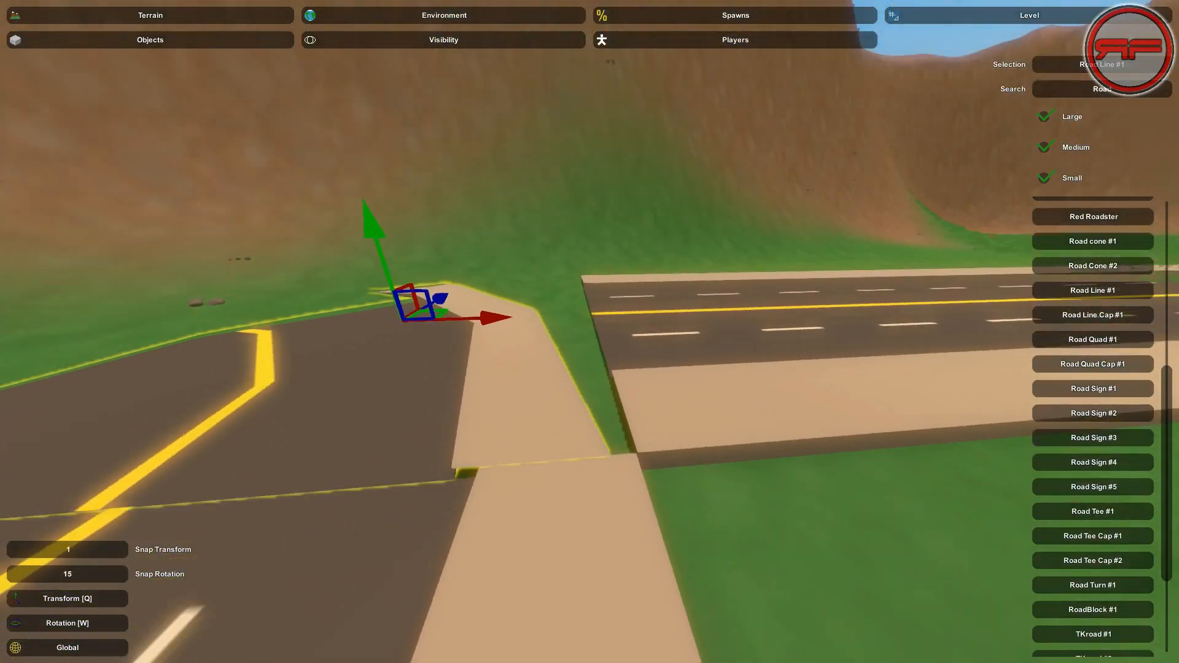
{"action": "key", "text": "w"}
{"action": "left_click_drag", "start_coordinate": [491, 259], "coordinate": [502, 260]}
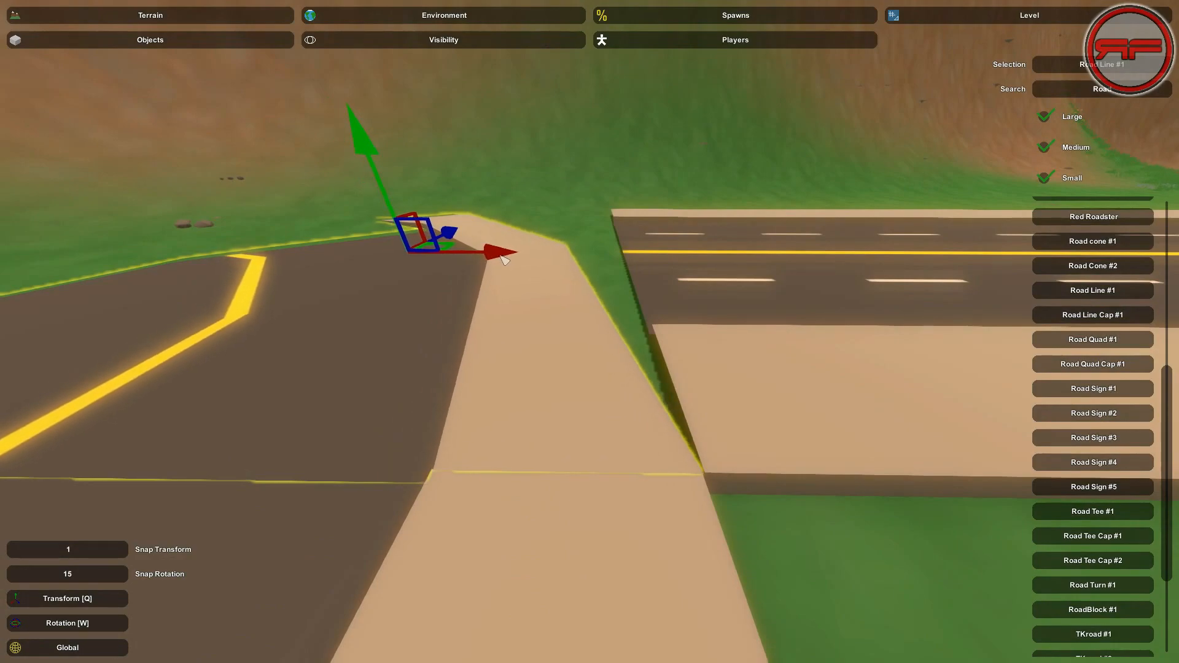
Rotate the copied turn so it joins both straight roads, and nudge it until the center lines and curbs meet.
{"action": "scroll", "coordinate": [592, 262], "scroll_direction": "down", "scroll_amount": 3}
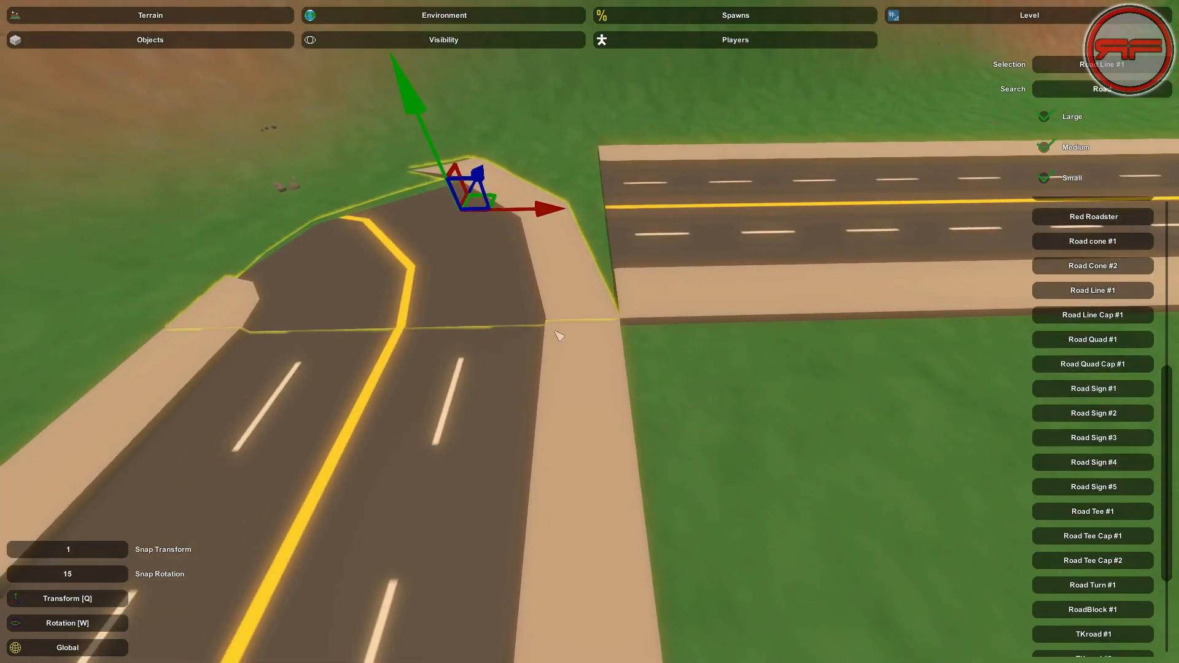
{"action": "key", "text": "w"}
{"action": "left_click_drag", "start_coordinate": [382, 283], "coordinate": [436, 285]}
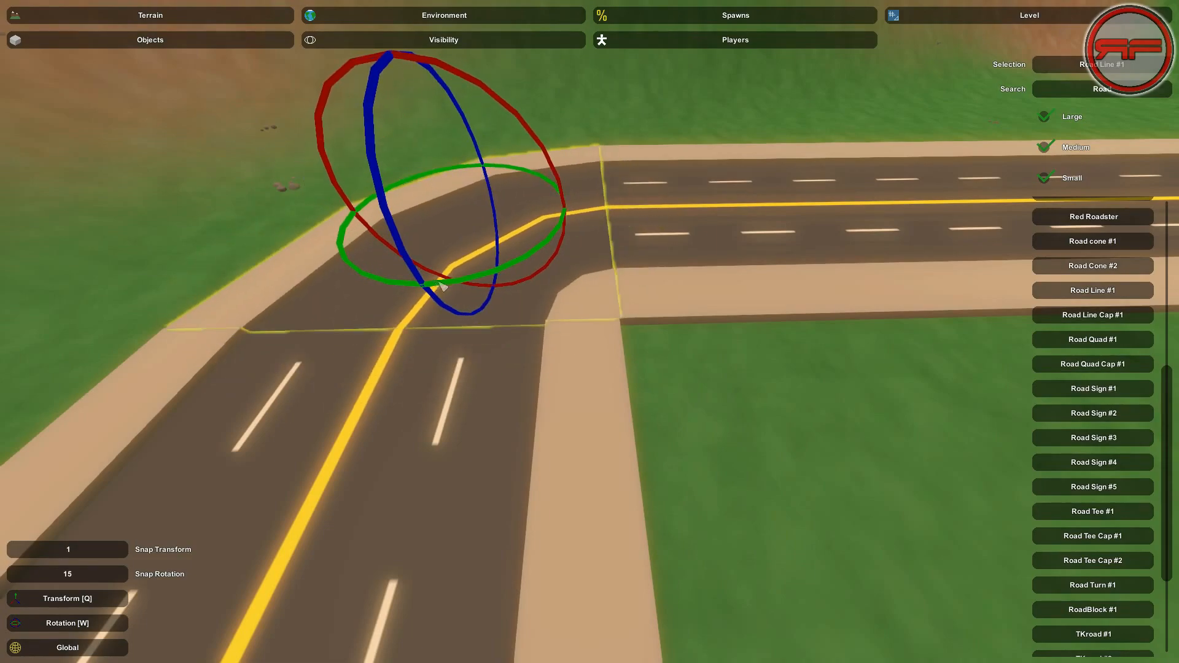
{"action": "left_click", "coordinate": [728, 421]}
{"action": "right_click_drag", "start_coordinate": [729, 421], "coordinate": [903, 485]}
{"action": "key", "text": "w"}
{"action": "left_click", "coordinate": [621, 335]}
{"action": "key", "text": "q"}
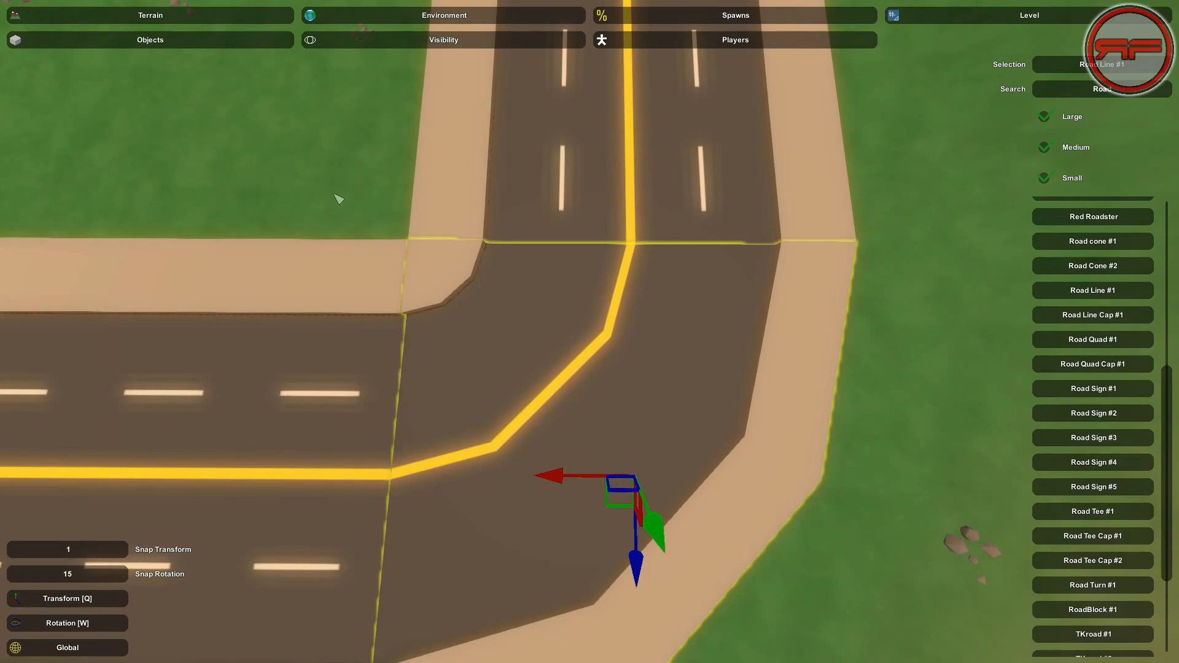
{"action": "key", "text": "a"}
{"action": "left_click_drag", "start_coordinate": [648, 482], "coordinate": [647, 482]}
{"action": "left_click", "coordinate": [423, 225]}
{"action": "key", "text": "s"}
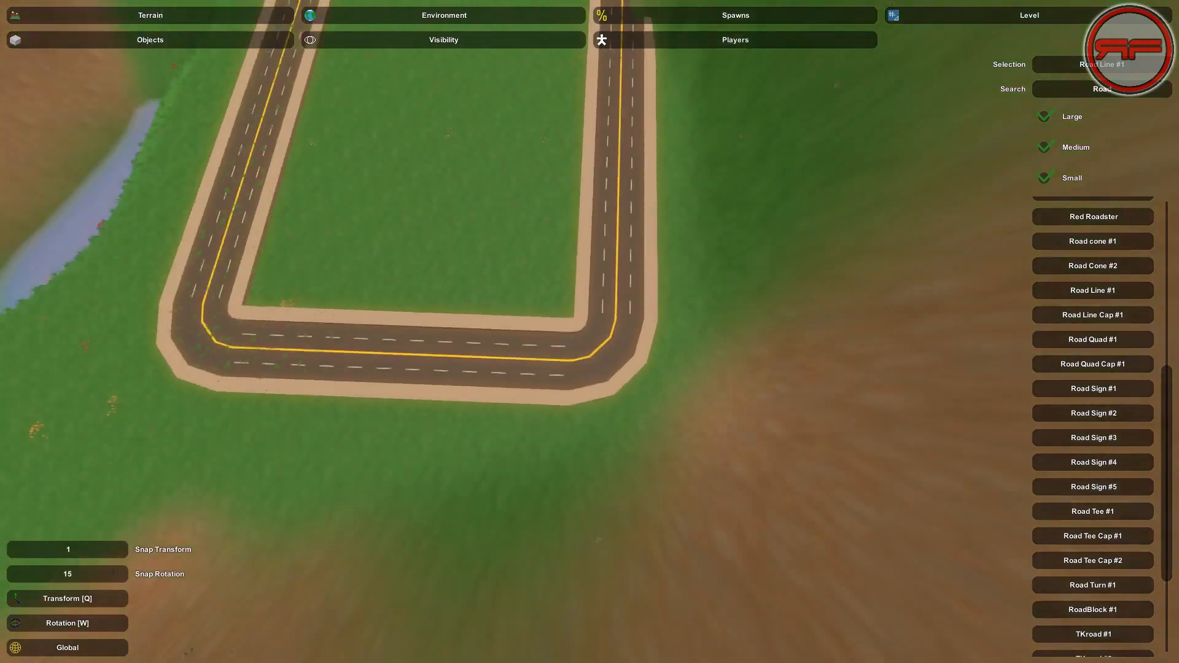
Examine the new corner, the remaining open corner in the hillside, and the whole road loop from above.
{"action": "key", "text": "w"}
{"action": "key", "text": "s"}
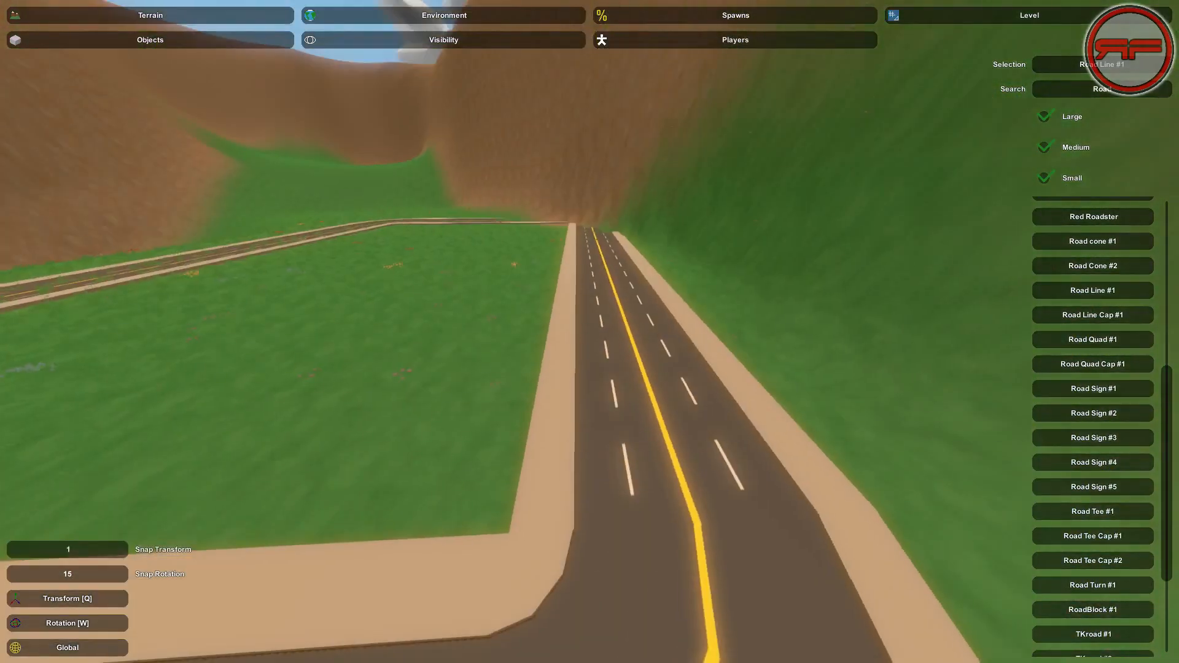
{"action": "key", "text": "w"}
{"action": "key", "text": "a"}
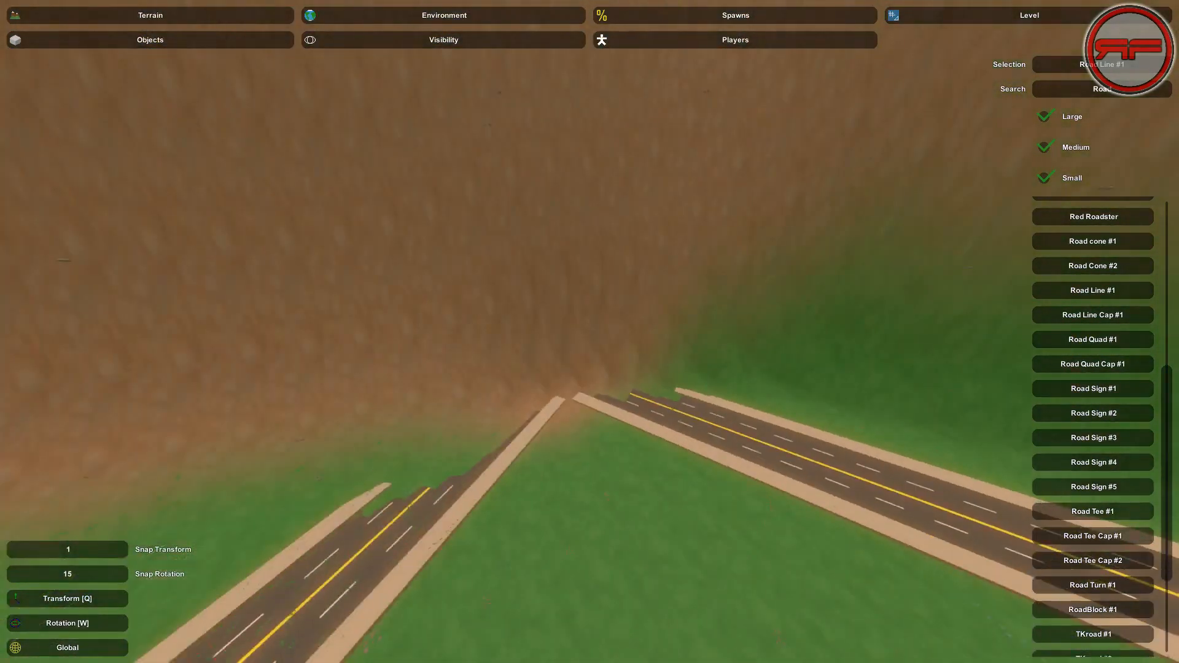
{"action": "key", "text": "s"}
{"action": "key", "text": "d"}
{"action": "key", "text": "w"}
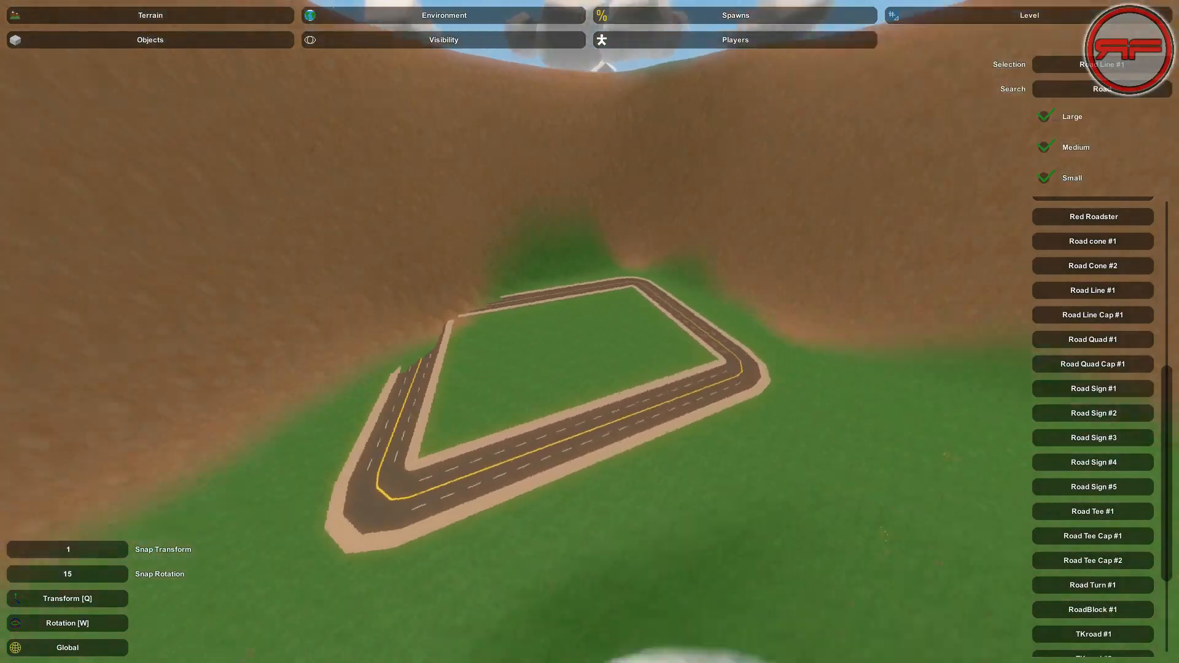
{"action": "key", "text": "s"}
Try to shift the road loop away from the hillside toward the pond.
{"action": "left_click_drag", "start_coordinate": [749, 406], "coordinate": [367, 141]}
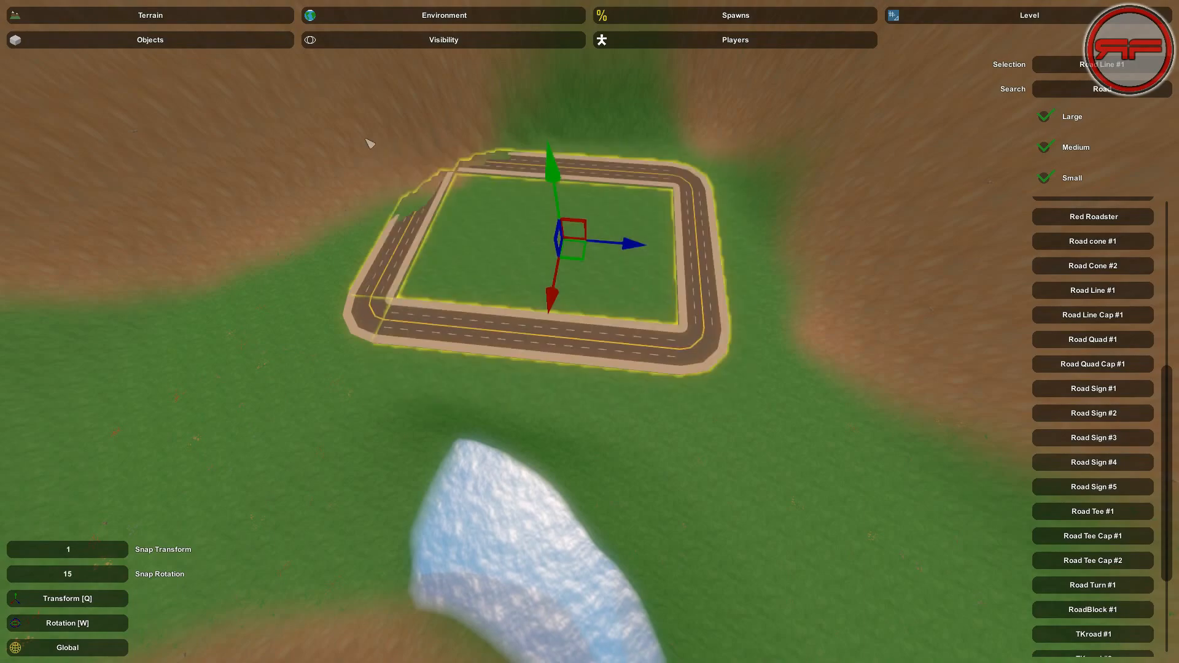
{"action": "left_click_drag", "start_coordinate": [554, 313], "coordinate": [553, 318]}
{"action": "left_click", "coordinate": [556, 318]}
{"action": "right_click_drag", "start_coordinate": [594, 274], "coordinate": [591, 338]}
{"action": "key", "text": "w"}
{"action": "key", "text": "s"}
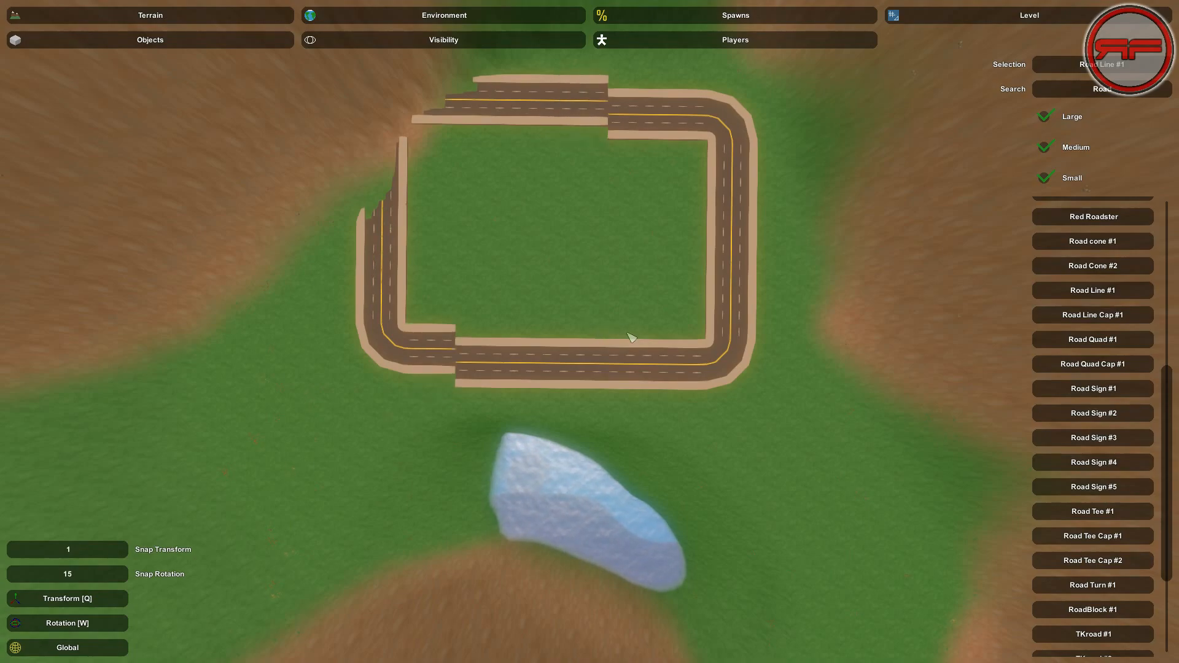
Select the displaced road pieces and slide them back into line with the pieces that stayed in place.
{"action": "left_click", "coordinate": [496, 371]}
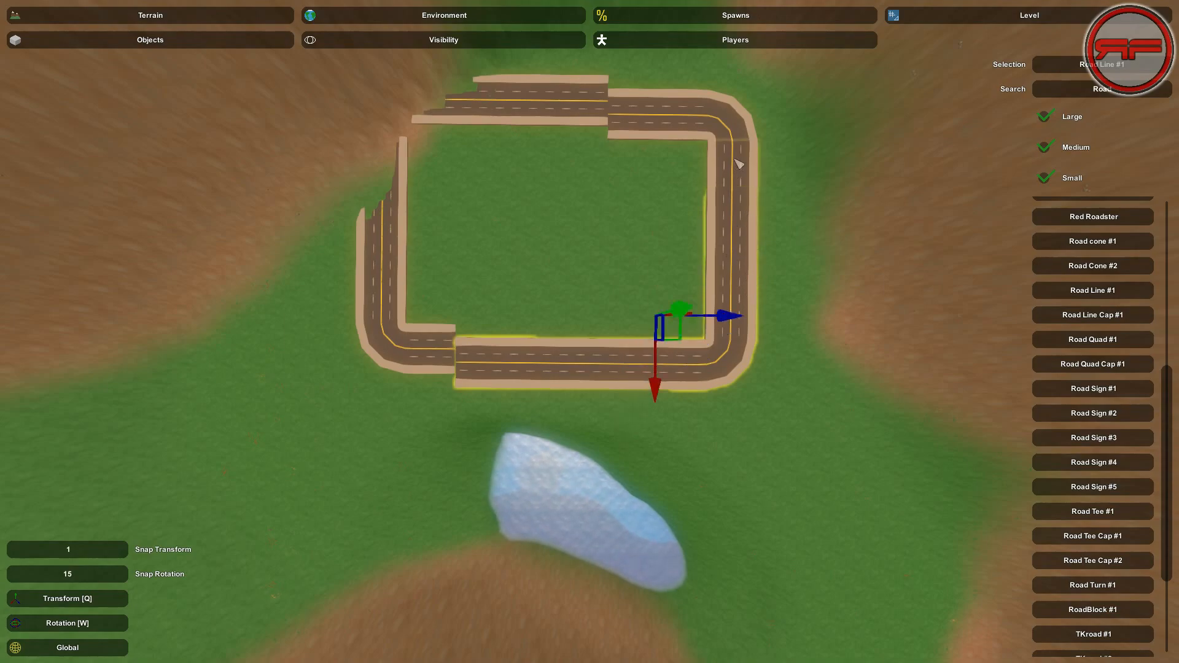
{"action": "right_click_drag", "start_coordinate": [618, 157], "coordinate": [760, 320]}
{"action": "key", "text": "a"}
{"action": "key", "text": "w"}
{"action": "key", "text": "w"}
{"action": "key", "text": "s"}
{"action": "key", "text": "w"}
{"action": "key", "text": "s"}
{"action": "left_click_drag", "start_coordinate": [924, 274], "coordinate": [897, 277]}
Fine-tune the realigned pieces so the center line and curbs meet exactly at the joint.
{"action": "key", "text": "d"}
{"action": "right_click_drag", "start_coordinate": [897, 277], "coordinate": [921, 405]}
{"action": "key", "text": "d"}
{"action": "key", "text": "a"}
{"action": "key", "text": "a"}
{"action": "key", "text": "d"}
{"action": "key", "text": "a"}
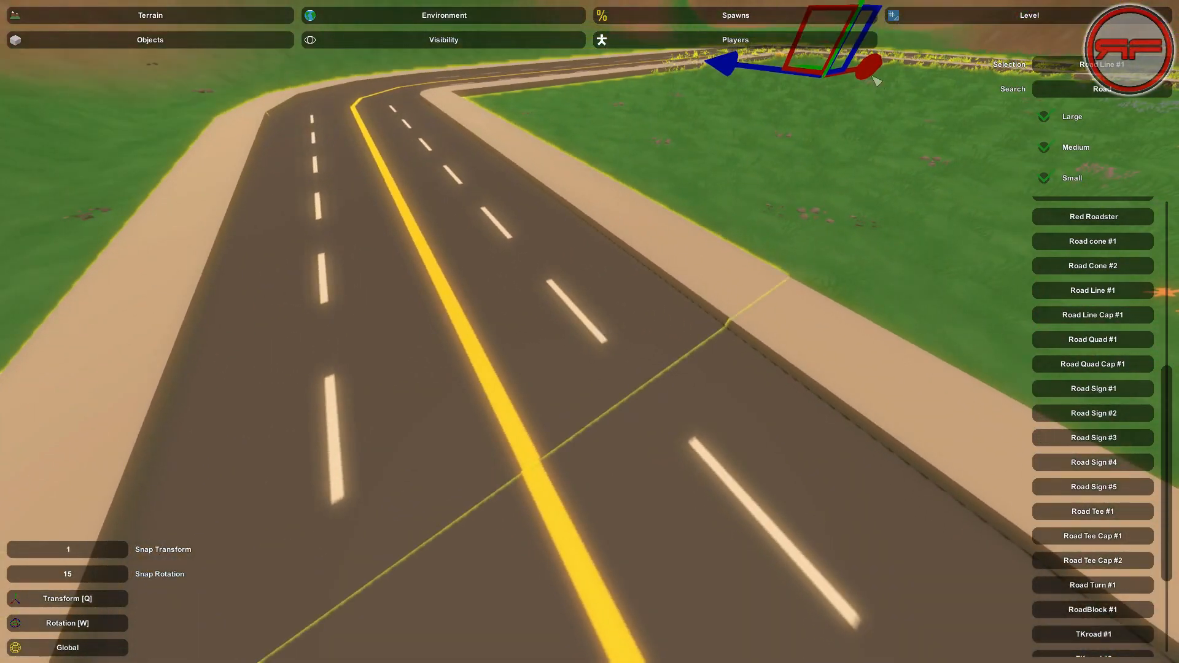
{"action": "left_click_drag", "start_coordinate": [871, 77], "coordinate": [873, 79]}
{"action": "left_click", "coordinate": [878, 198]}
Select all pieces of the road loop and move them together toward the pond and sideways, away from the hillside.
{"action": "right_click_drag", "start_coordinate": [878, 199], "coordinate": [722, 422]}
{"action": "key", "text": "s"}
{"action": "key", "text": "s"}
{"action": "key", "text": "w"}
{"action": "left_click_drag", "start_coordinate": [765, 427], "coordinate": [316, 188]}
{"action": "right_click_drag", "start_coordinate": [358, 219], "coordinate": [332, 110]}
{"action": "key", "text": "w"}
{"action": "key", "text": "d"}
{"action": "key", "text": "s"}
{"action": "mouse_move", "coordinate": [590, 331]}
{"action": "right_mouse_down"}
{"action": "mouse_move", "coordinate": [621, 307]}
{"action": "mouse_move", "coordinate": [608, 338]}
{"action": "mouse_move", "coordinate": [593, 326]}
{"action": "right_mouse_up"}
{"action": "key", "text": "w"}
{"action": "key", "text": "s"}
{"action": "left_click_drag", "start_coordinate": [548, 271], "coordinate": [543, 295]}
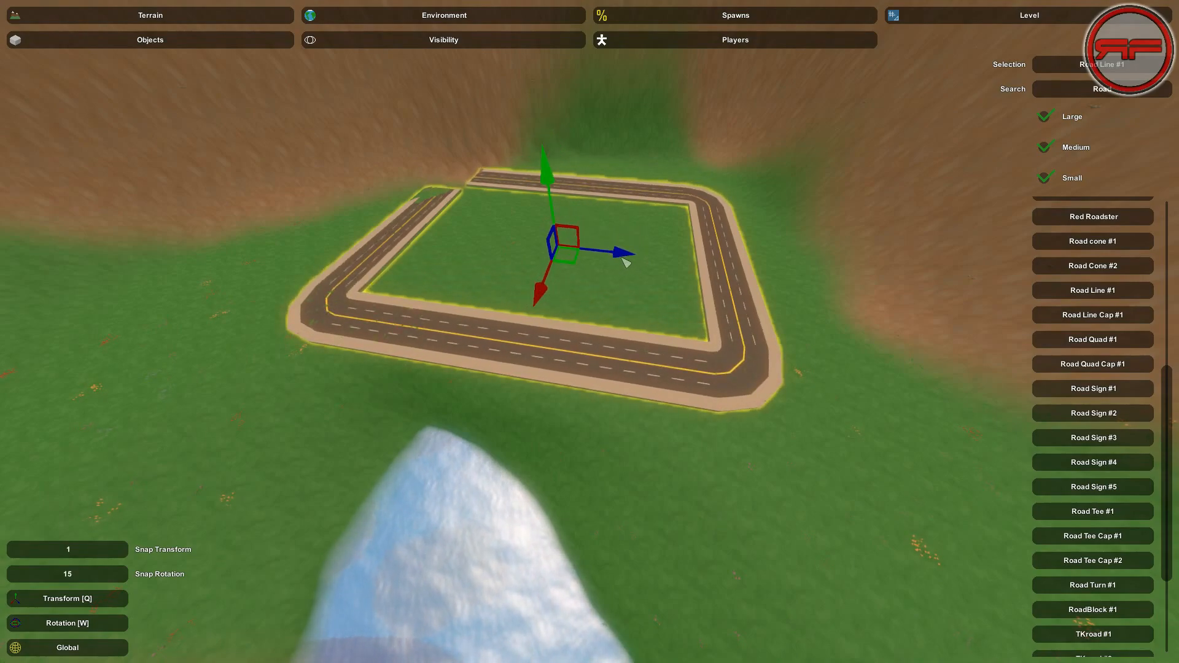
{"action": "left_click_drag", "start_coordinate": [626, 255], "coordinate": [667, 265]}
{"action": "left_click", "coordinate": [811, 514]}
Smooth the hillside beside the loop's open corner and flatten the ground along the adjoining road with the terrain height brush.
{"action": "key", "text": "a"}
{"action": "right_click_drag", "start_coordinate": [843, 513], "coordinate": [593, 275]}
{"action": "key", "text": "w"}
{"action": "key", "text": "s"}
{"action": "right_click_drag", "start_coordinate": [591, 332], "coordinate": [589, 395]}
{"action": "left_click", "coordinate": [191, 13]}
{"action": "left_click", "coordinate": [175, 40]}
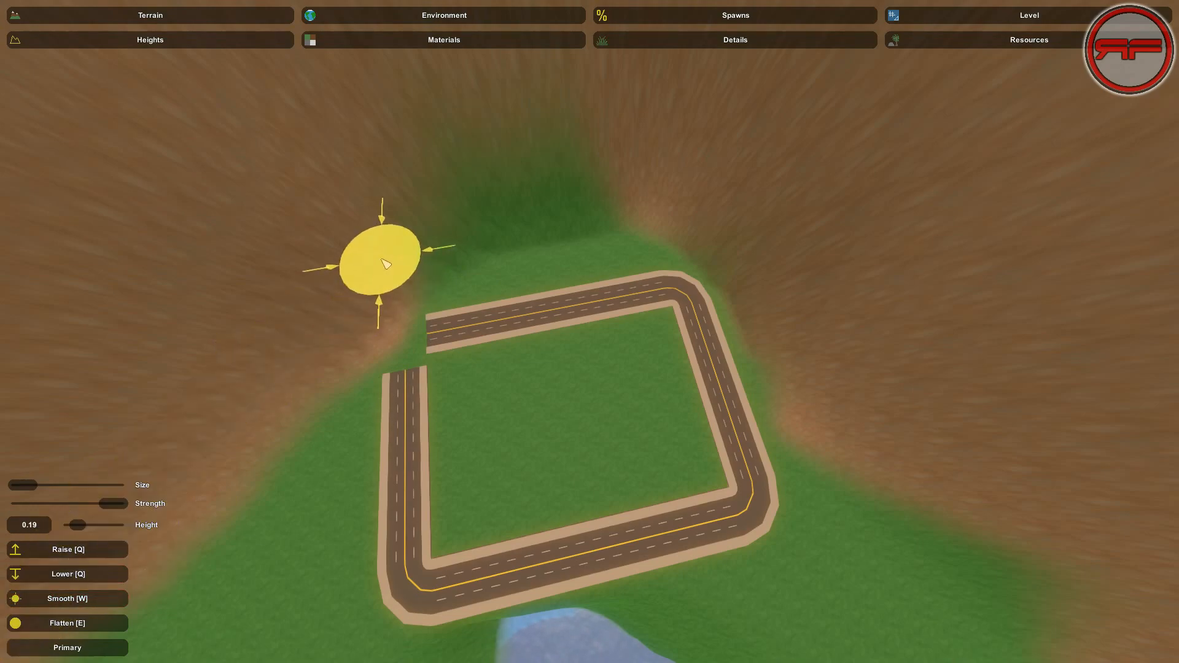
{"action": "left_click", "coordinate": [368, 274]}
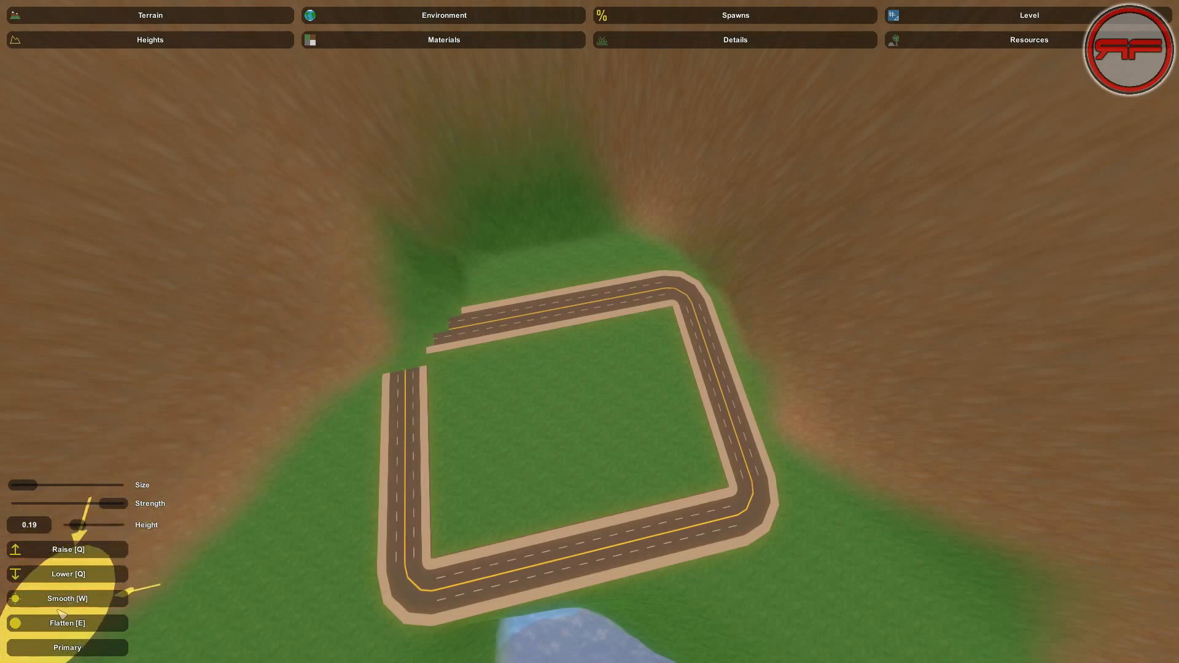
{"action": "mouse_move", "coordinate": [491, 308]}
{"action": "left_mouse_down"}
{"action": "mouse_move", "coordinate": [410, 373]}
{"action": "mouse_move", "coordinate": [400, 344]}
{"action": "mouse_move", "coordinate": [463, 286]}
{"action": "mouse_move", "coordinate": [583, 263]}
{"action": "left_mouse_up"}
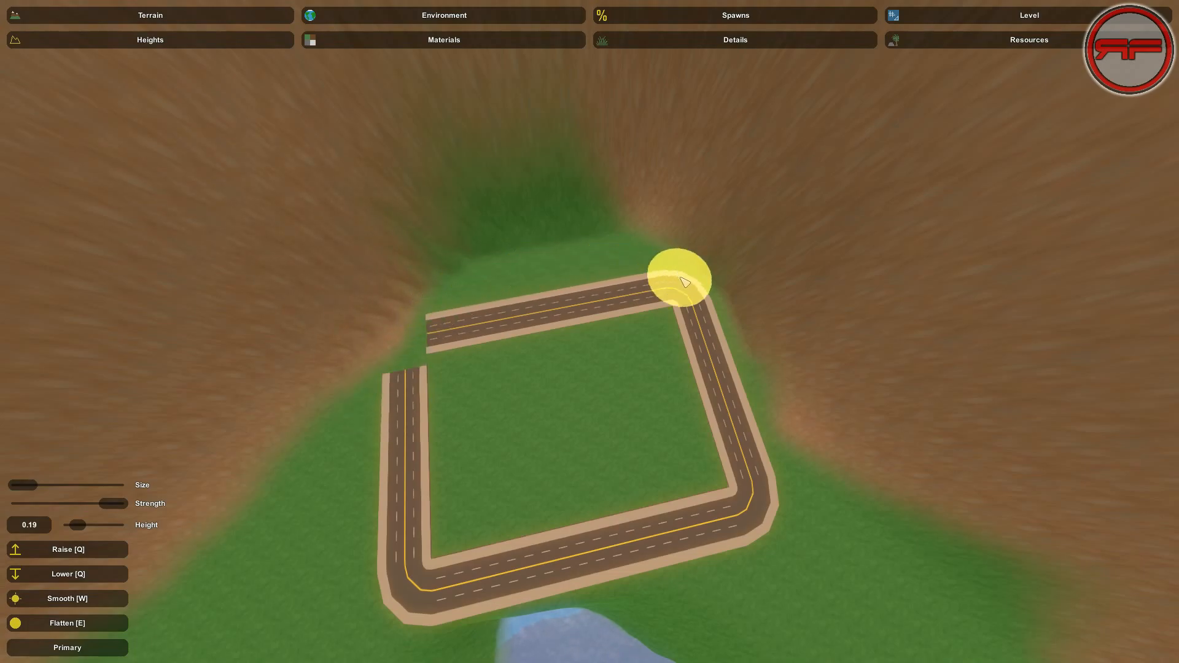
Return to object editing, duplicate an existing turn piece, and move the copy to the loop's last open corner.
{"action": "mouse_move", "coordinate": [733, 437]}
{"action": "right_mouse_down"}
{"action": "mouse_move", "coordinate": [810, 284]}
{"action": "mouse_move", "coordinate": [812, 322]}
{"action": "mouse_move", "coordinate": [790, 329]}
{"action": "mouse_move", "coordinate": [669, 313]}
{"action": "mouse_move", "coordinate": [552, 279]}
{"action": "mouse_move", "coordinate": [706, 264]}
{"action": "mouse_move", "coordinate": [709, 249]}
{"action": "mouse_move", "coordinate": [553, 230]}
{"action": "mouse_move", "coordinate": [171, 435]}
{"action": "mouse_move", "coordinate": [527, 418]}
{"action": "mouse_move", "coordinate": [792, 424]}
{"action": "mouse_move", "coordinate": [804, 485]}
{"action": "mouse_move", "coordinate": [982, 540]}
{"action": "mouse_move", "coordinate": [553, 590]}
{"action": "right_mouse_up"}
{"action": "key", "text": "w"}
{"action": "key", "text": "w"}
{"action": "key", "text": "s"}
{"action": "key", "text": "s"}
{"action": "key", "text": "w"}
{"action": "key", "text": "w"}
{"action": "key", "text": "s"}
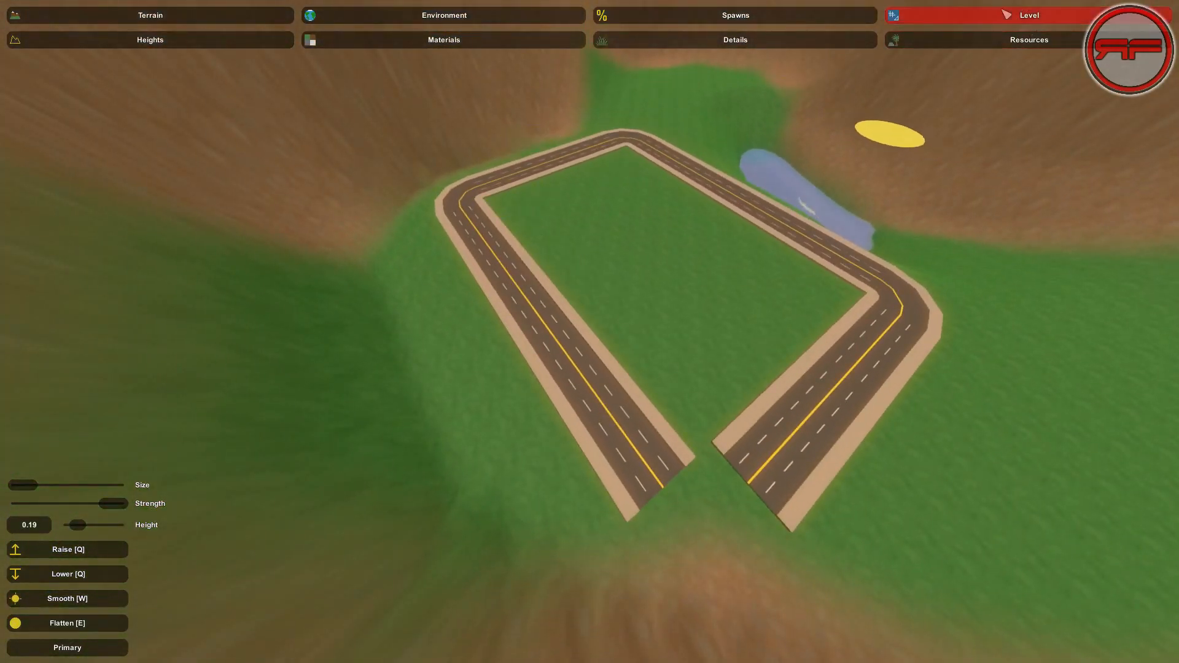
{"action": "left_click", "coordinate": [1006, 13]}
{"action": "left_click", "coordinate": [273, 42]}
{"action": "left_click", "coordinate": [465, 207]}
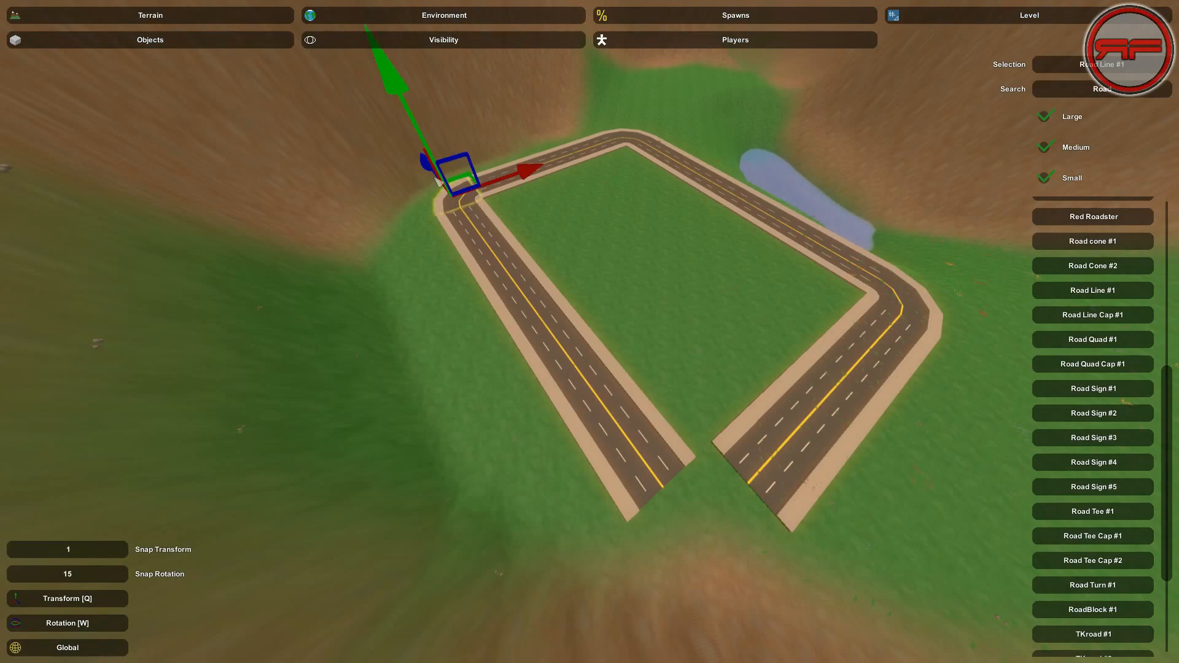
{"action": "left_click_drag", "start_coordinate": [478, 226], "coordinate": [645, 452]}
Slide the copied turn against the end of the adjoining straight road so their outer corners meet.
{"action": "right_click_drag", "start_coordinate": [645, 452], "coordinate": [369, 467]}
{"action": "key", "text": "d"}
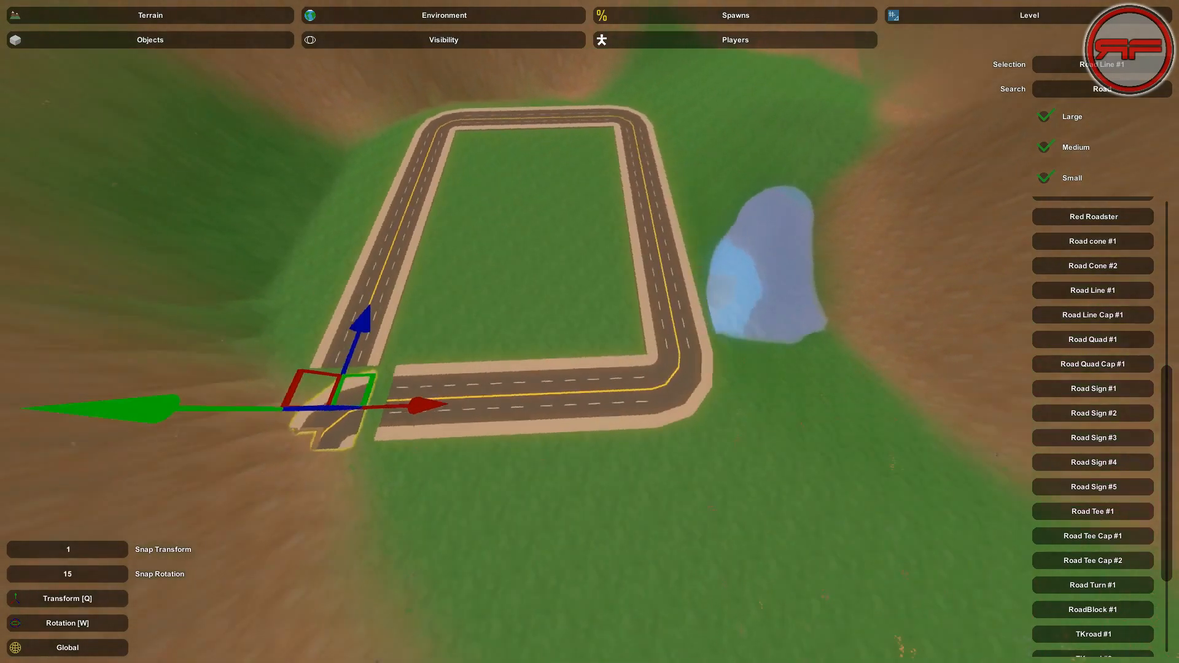
{"action": "key", "text": "w"}
{"action": "key", "text": "s"}
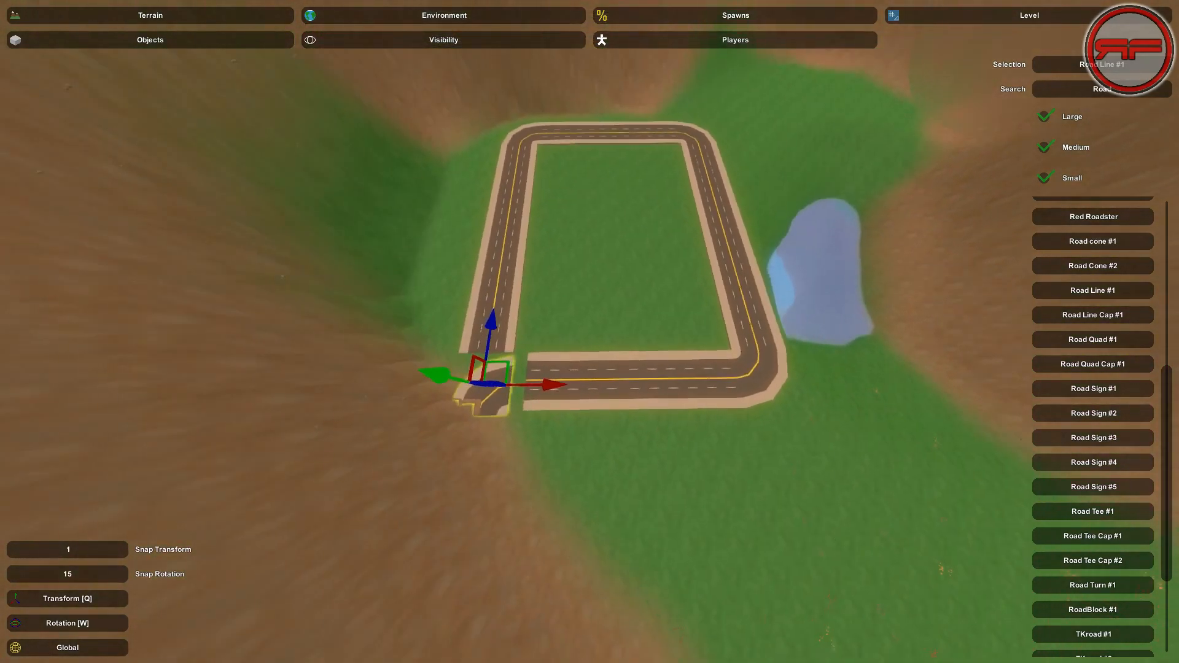
{"action": "key", "text": "w"}
{"action": "right_click_drag", "start_coordinate": [589, 332], "coordinate": [307, 338]}
{"action": "key", "text": "d"}
{"action": "key", "text": "d"}
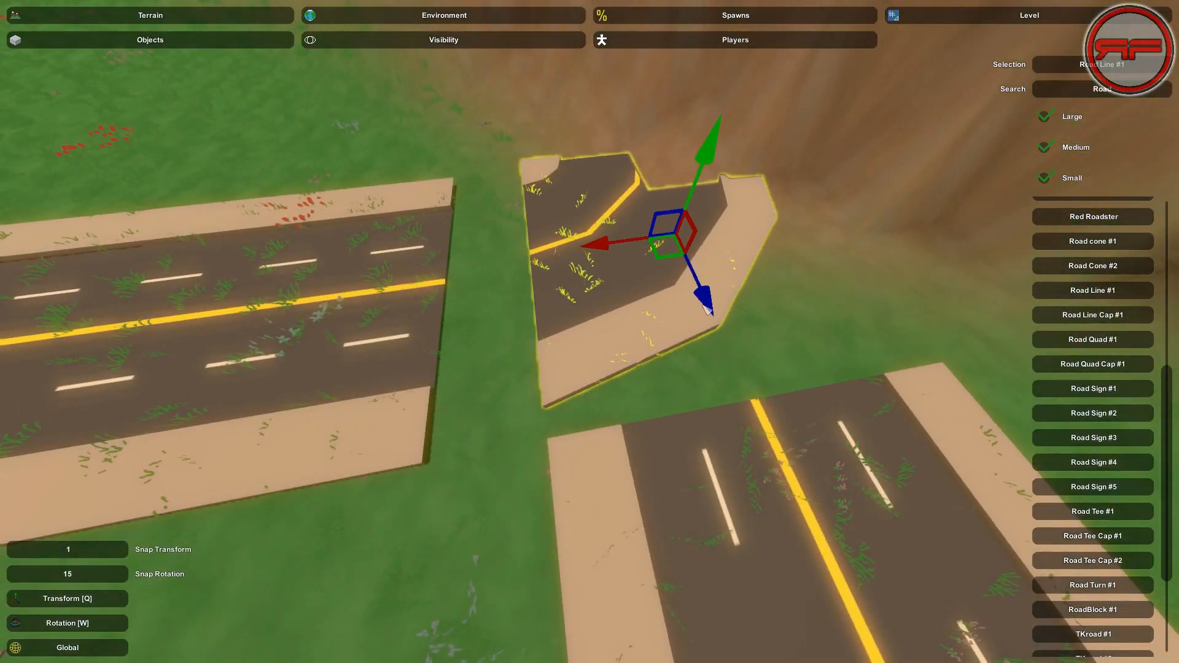
{"action": "key", "text": "a"}
{"action": "right_click_drag", "start_coordinate": [717, 327], "coordinate": [1032, 282]}
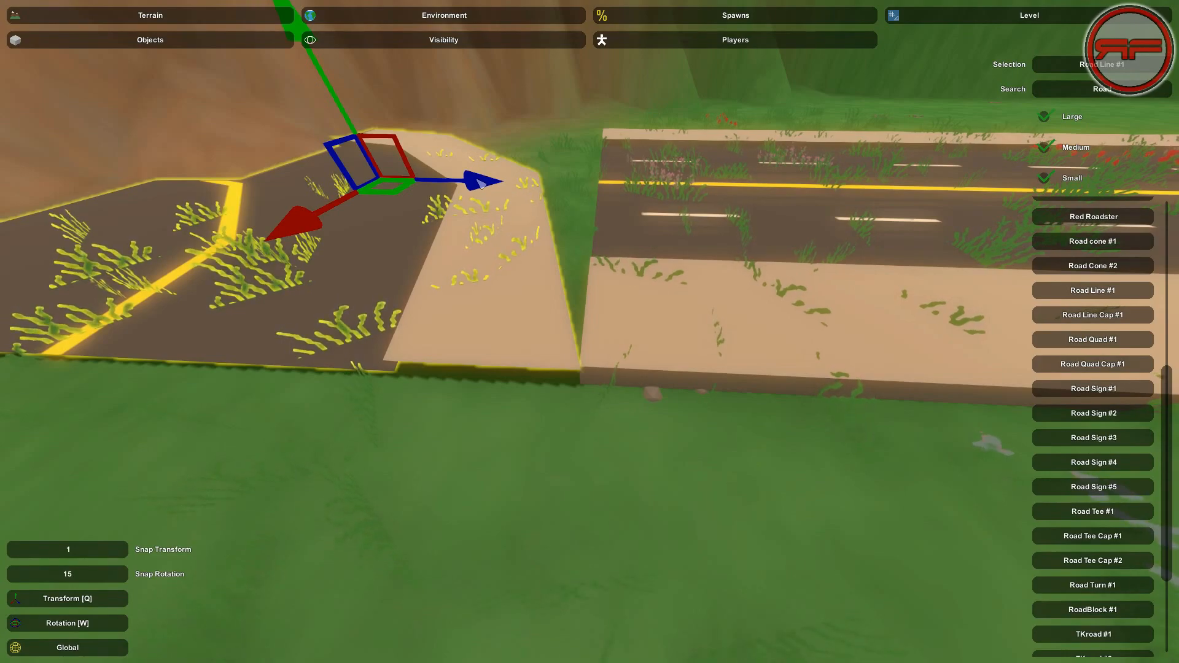
Rotate the turn to face both open road ends and nudge it sideways until its center line and curbs match the straight segment.
{"action": "key", "text": "w"}
{"action": "left_click_drag", "start_coordinate": [361, 234], "coordinate": [417, 219]}
{"action": "left_click", "coordinate": [712, 344]}
{"action": "right_click_drag", "start_coordinate": [712, 344], "coordinate": [707, 245]}
{"action": "left_click", "coordinate": [705, 562]}
{"action": "right_click_drag", "start_coordinate": [705, 562], "coordinate": [707, 485]}
{"action": "key", "text": "w"}
{"action": "mouse_move", "coordinate": [590, 332]}
{"action": "right_mouse_down"}
{"action": "mouse_move", "coordinate": [553, 393]}
{"action": "mouse_move", "coordinate": [578, 430]}
{"action": "mouse_move", "coordinate": [597, 322]}
{"action": "right_mouse_up"}
{"action": "key", "text": "s"}
{"action": "left_click", "coordinate": [617, 215]}
{"action": "key", "text": "q"}
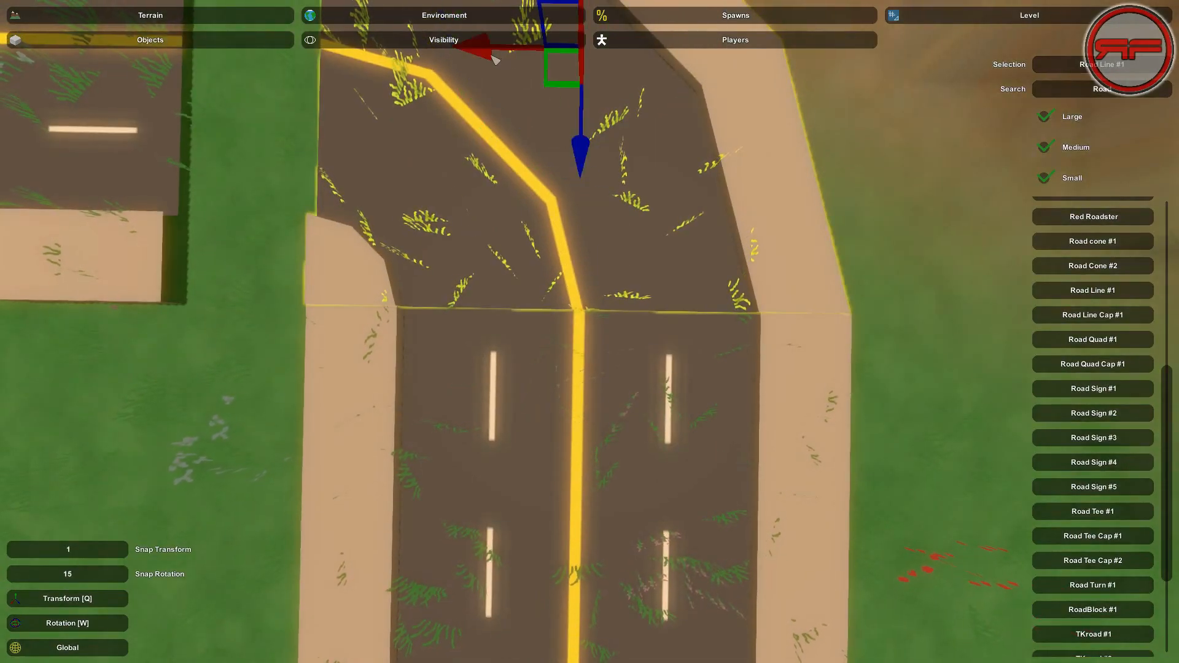
{"action": "left_click_drag", "start_coordinate": [494, 58], "coordinate": [495, 61]}
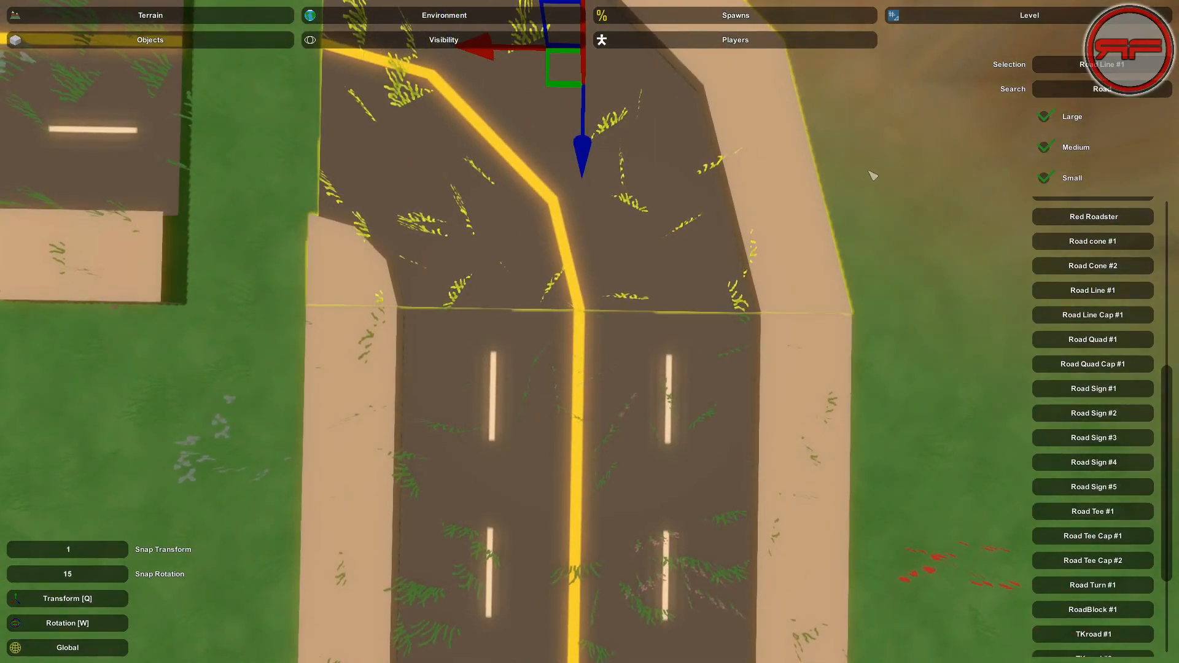
Select the straight segment between the two turns and shift it toward the new turn to split the remaining gap.
{"action": "left_click", "coordinate": [873, 176]}
{"action": "right_click_drag", "start_coordinate": [872, 175], "coordinate": [804, 30]}
{"action": "key", "text": "s"}
{"action": "key", "text": "w"}
{"action": "right_click_drag", "start_coordinate": [715, 245], "coordinate": [715, 396]}
{"action": "key", "text": "s"}
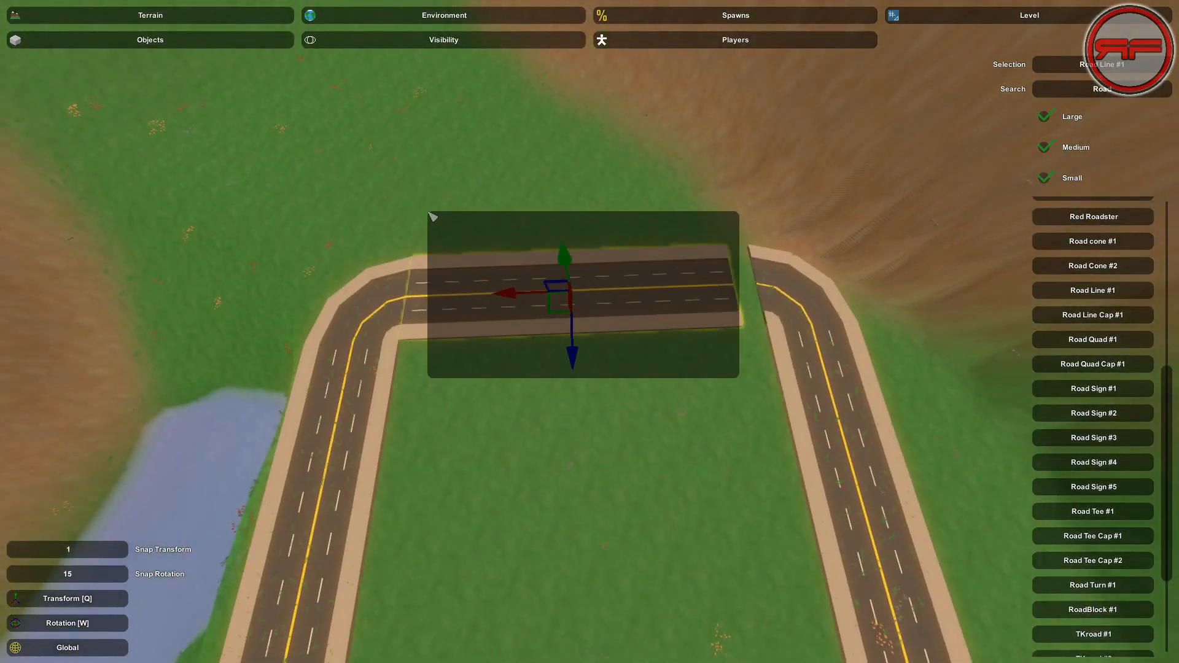
{"action": "left_click_drag", "start_coordinate": [437, 219], "coordinate": [478, 289]}
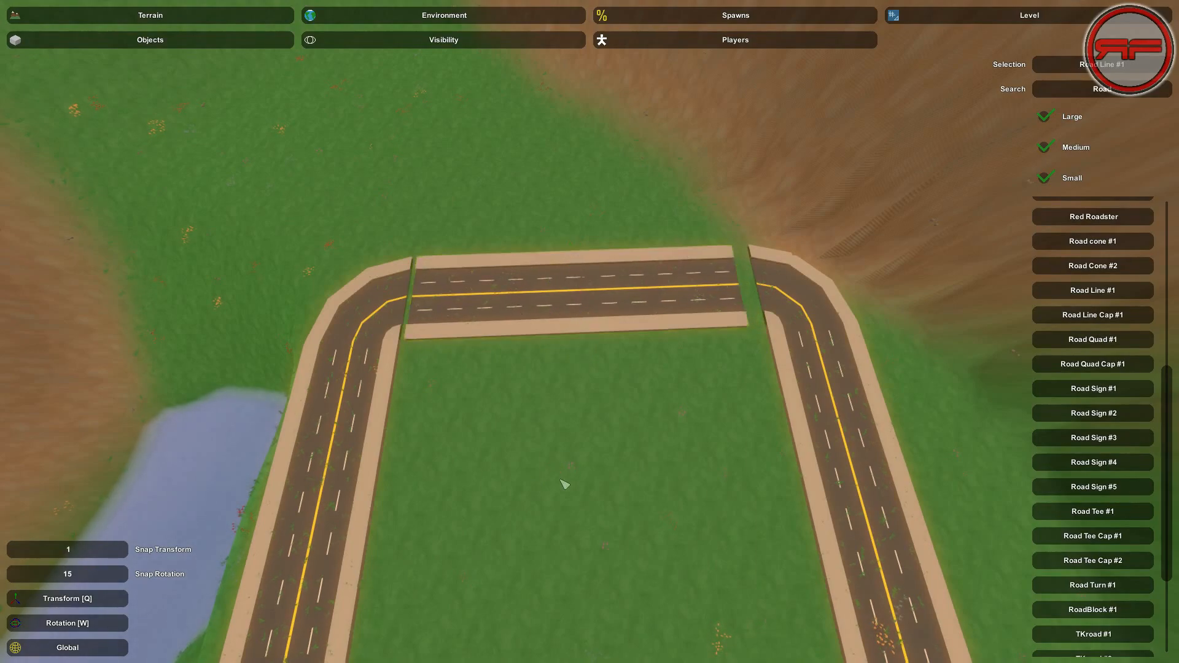
Spread the straight segments between the loop's last two turns, shifting the middle one toward the turn on the pond side.
{"action": "key", "text": "s"}
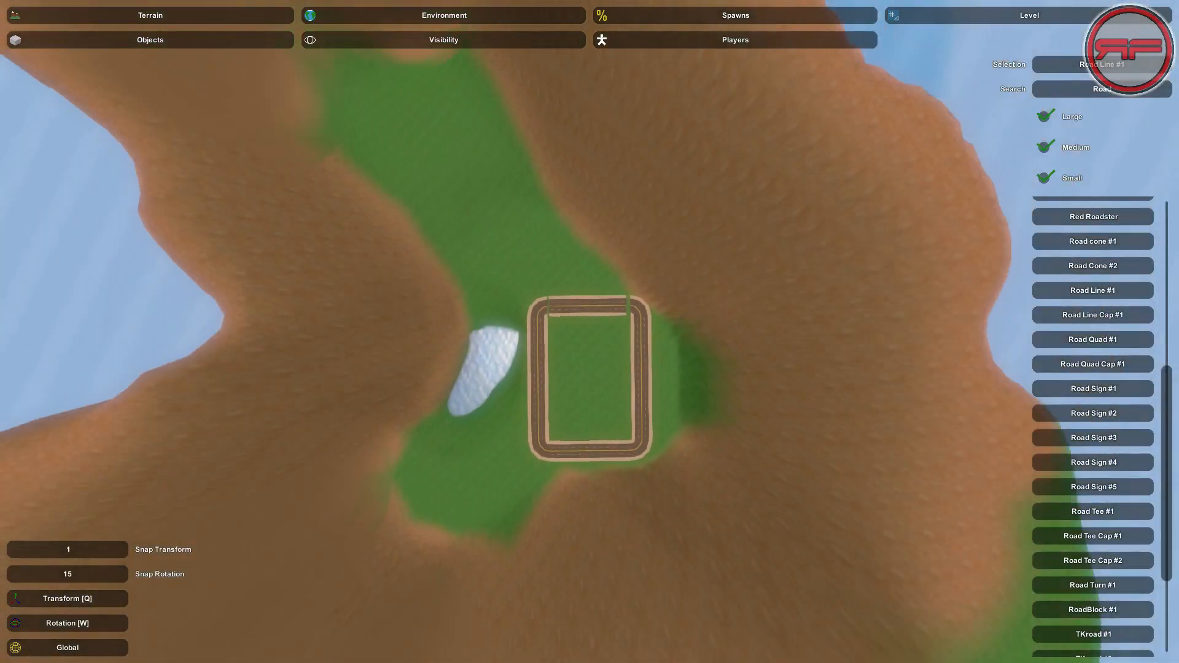
{"action": "key", "text": "w"}
{"action": "right_click_drag", "start_coordinate": [590, 331], "coordinate": [252, 332]}
{"action": "key", "text": "w"}
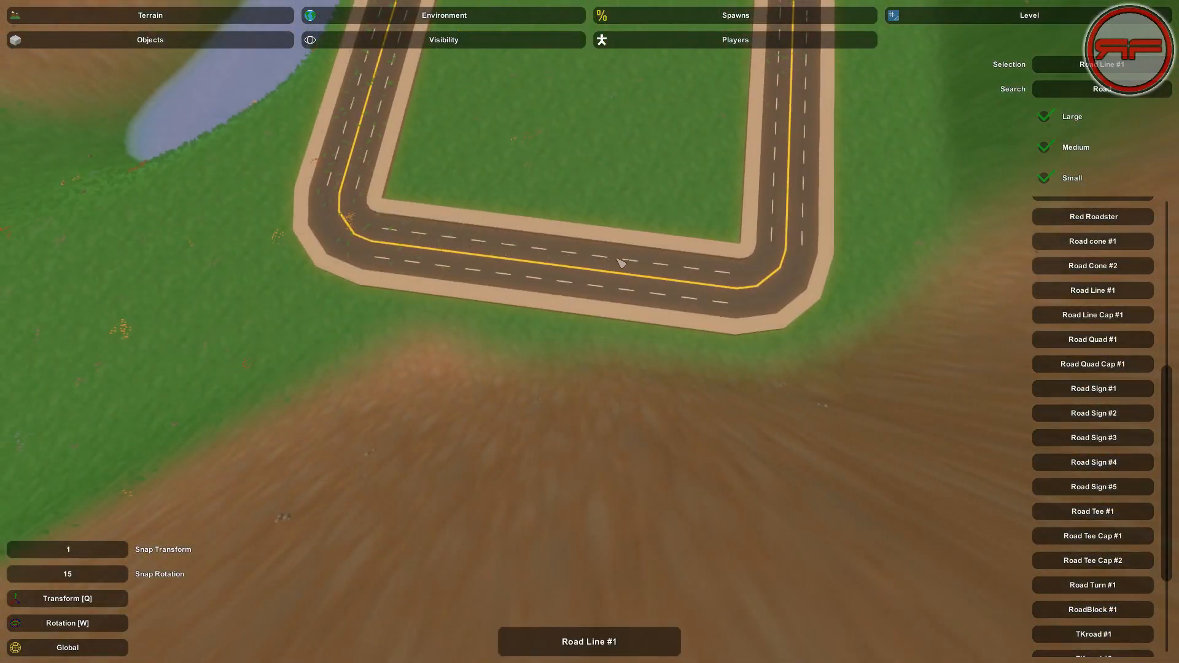
{"action": "right_click_drag", "start_coordinate": [719, 277], "coordinate": [566, 393]}
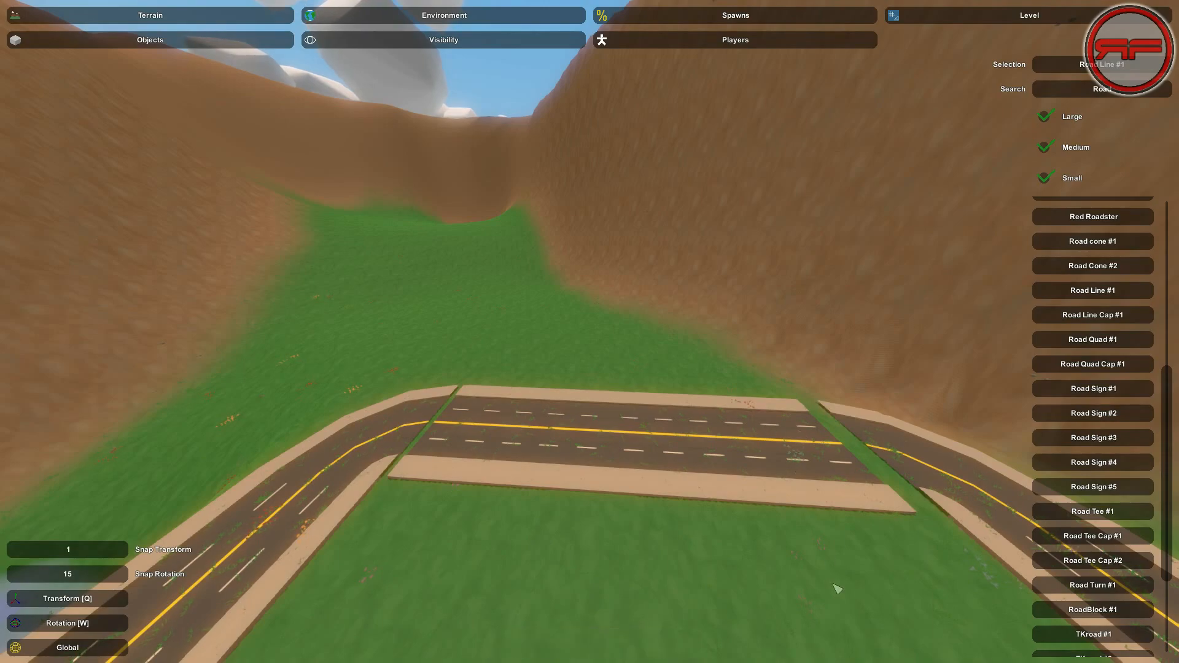
{"action": "left_click_drag", "start_coordinate": [867, 575], "coordinate": [470, 352]}
{"action": "left_click_drag", "start_coordinate": [570, 435], "coordinate": [422, 430]}
{"action": "left_click", "coordinate": [468, 455]}
{"action": "left_click", "coordinate": [481, 452]}
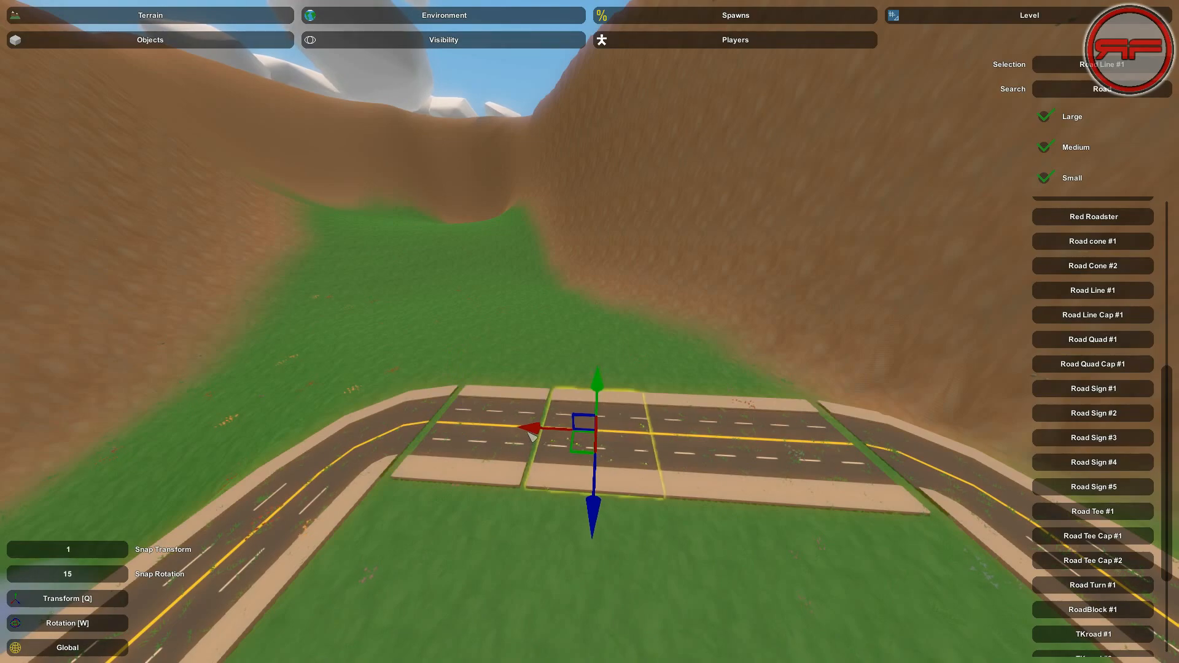
{"action": "left_click_drag", "start_coordinate": [520, 434], "coordinate": [494, 432]}
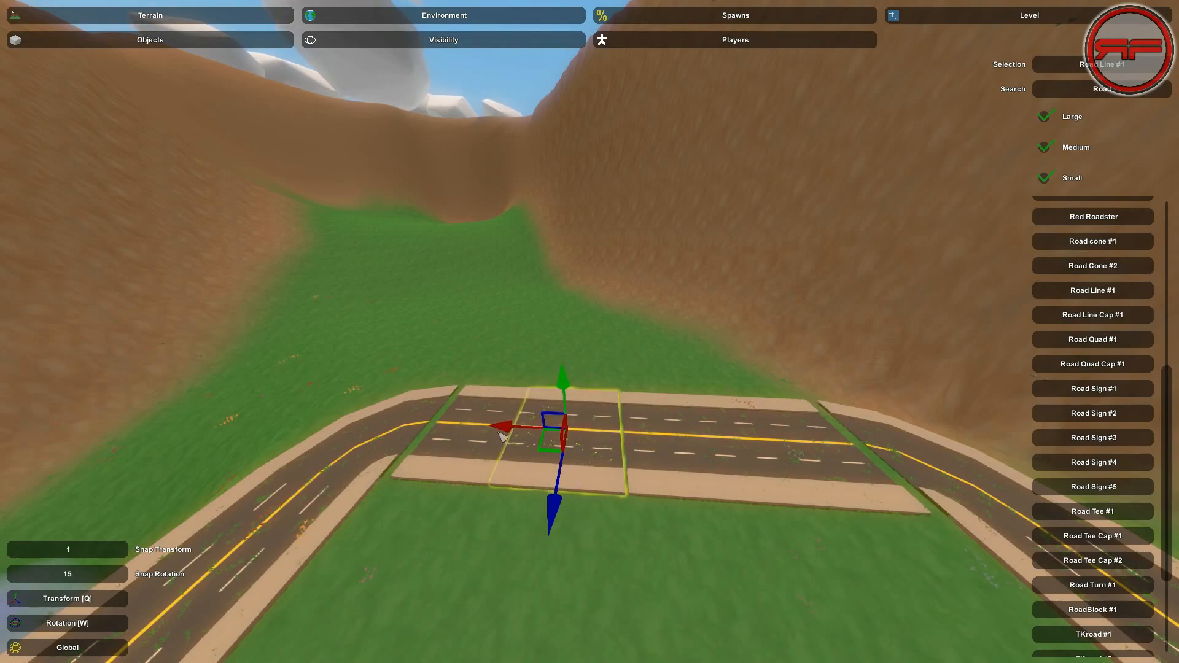
Select the end straight segment on the pond side and slide it flush against the neighboring turn.
{"action": "left_click", "coordinate": [499, 459]}
{"action": "key", "text": "w"}
{"action": "right_click_drag", "start_coordinate": [498, 459], "coordinate": [418, 467]}
{"action": "right_click_drag", "start_coordinate": [590, 331], "coordinate": [605, 363]}
{"action": "key", "text": "w"}
{"action": "left_click", "coordinate": [623, 336]}
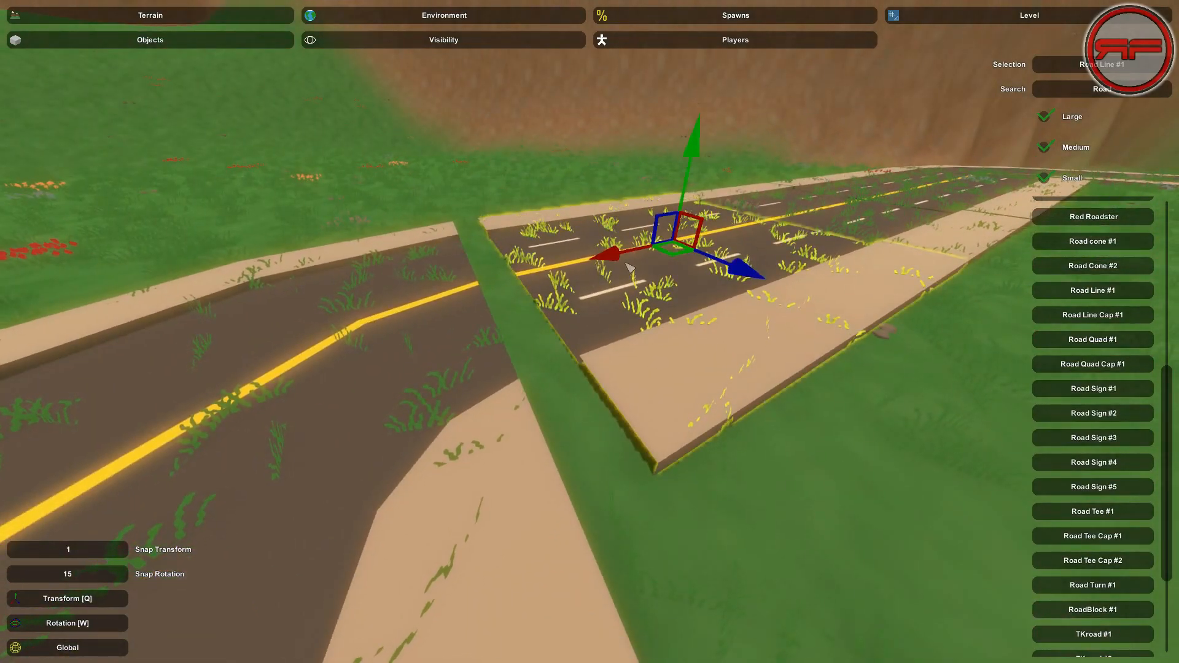
{"action": "left_click_drag", "start_coordinate": [616, 263], "coordinate": [601, 275]}
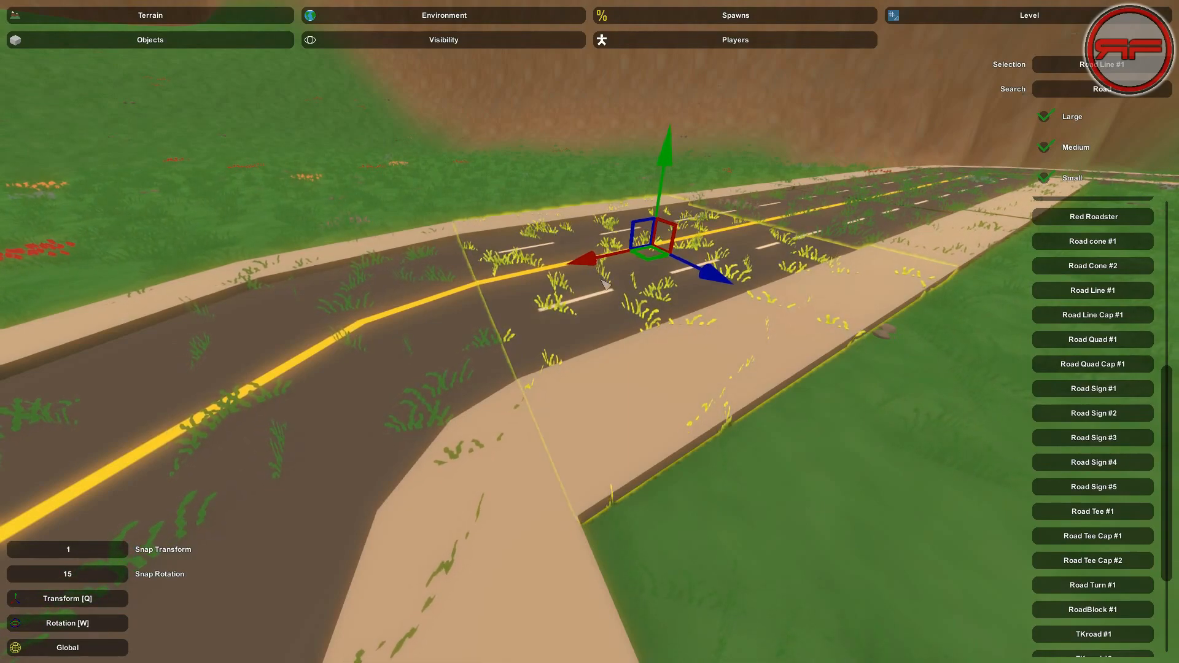
Select the middle straight segment and slide it against the end segment until the seam between them closes.
{"action": "left_click", "coordinate": [926, 526]}
{"action": "right_click_drag", "start_coordinate": [926, 526], "coordinate": [912, 526]}
{"action": "key", "text": "s"}
{"action": "right_click_drag", "start_coordinate": [590, 332], "coordinate": [543, 334]}
{"action": "left_click", "coordinate": [631, 316]}
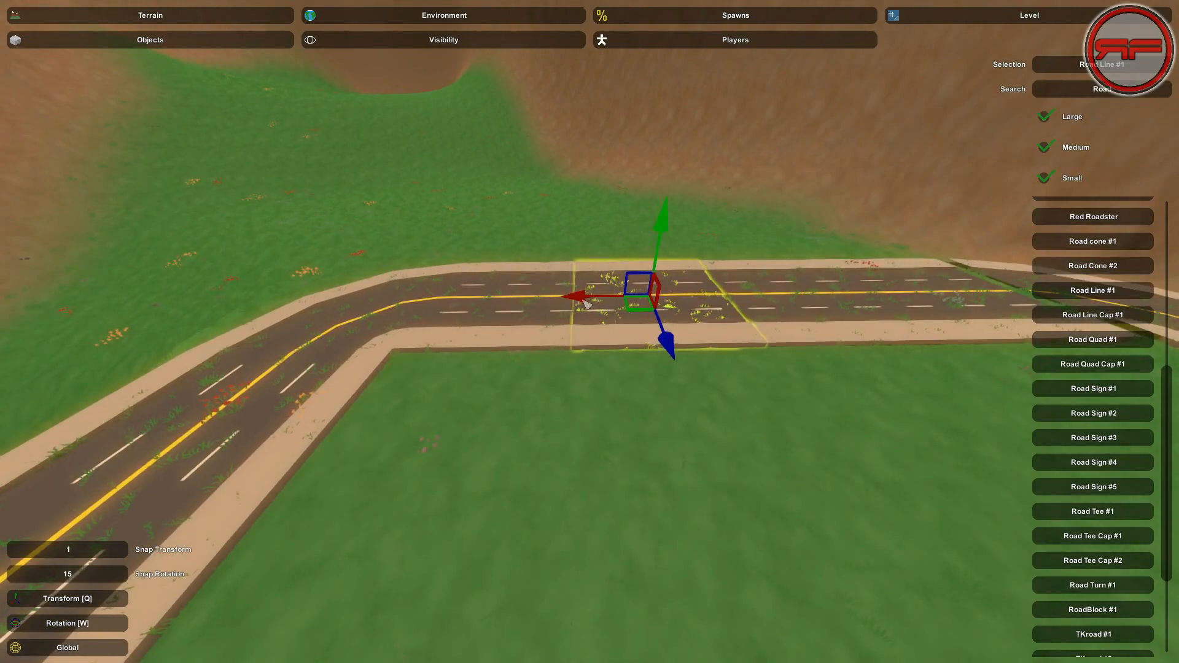
{"action": "left_click", "coordinate": [598, 433]}
{"action": "key", "text": "w"}
{"action": "right_click_drag", "start_coordinate": [598, 433], "coordinate": [589, 439]}
{"action": "left_click", "coordinate": [655, 324]}
{"action": "left_click_drag", "start_coordinate": [722, 236], "coordinate": [703, 236]}
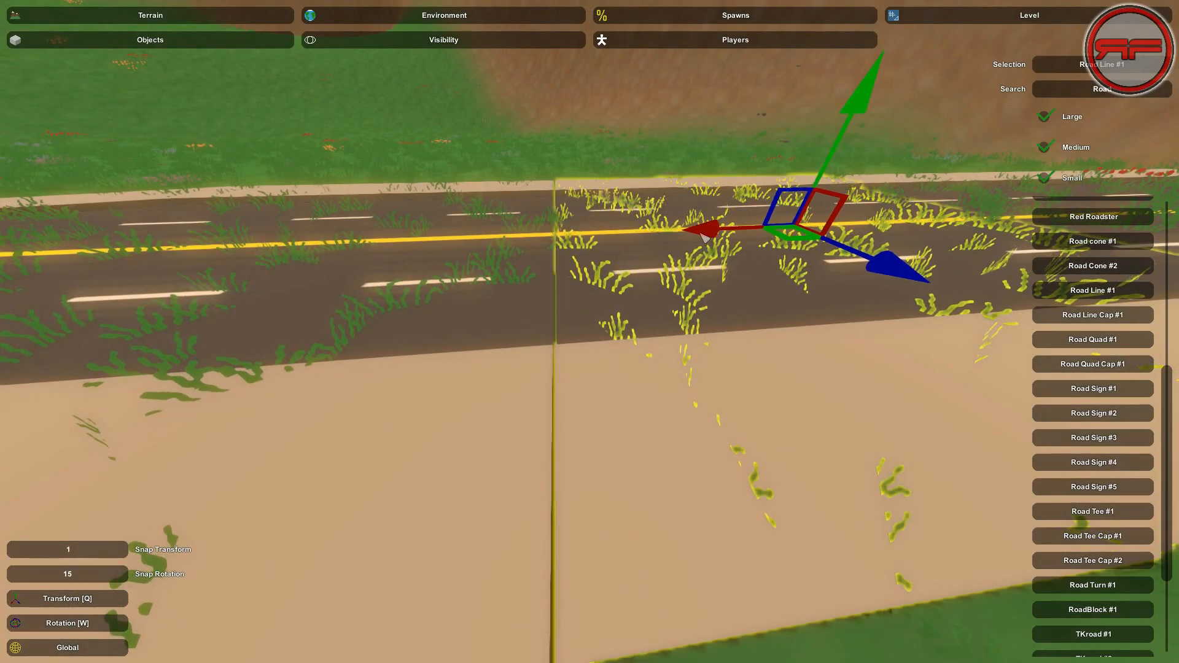
{"action": "left_click", "coordinate": [988, 633]}
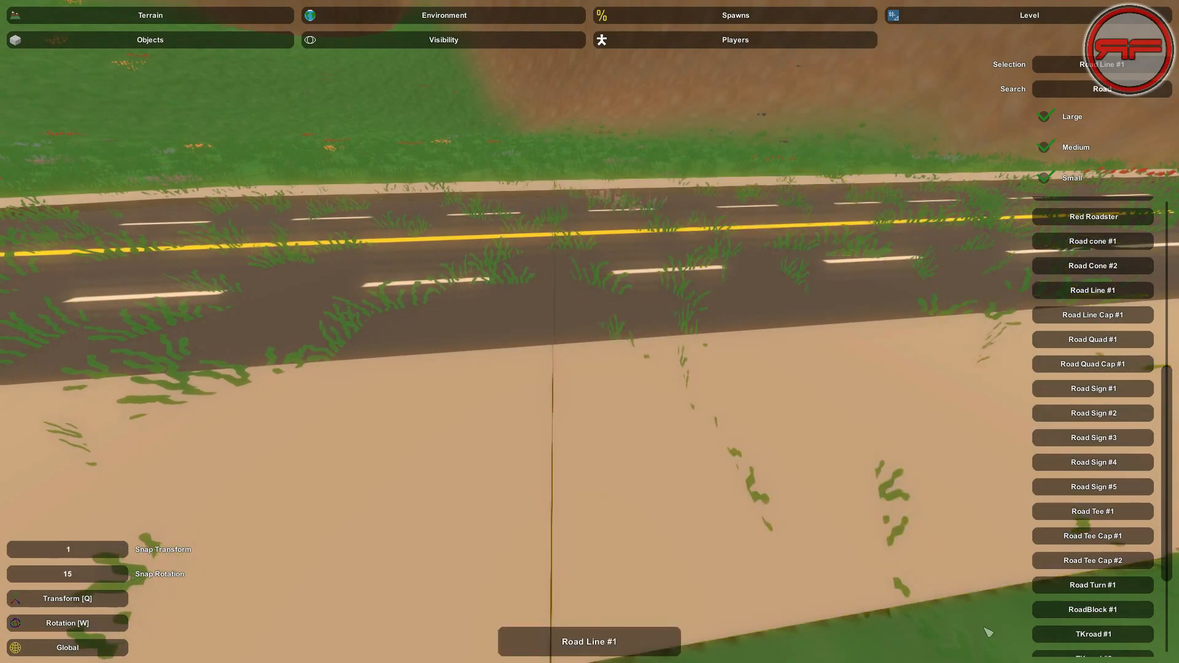
{"action": "left_click", "coordinate": [713, 329]}
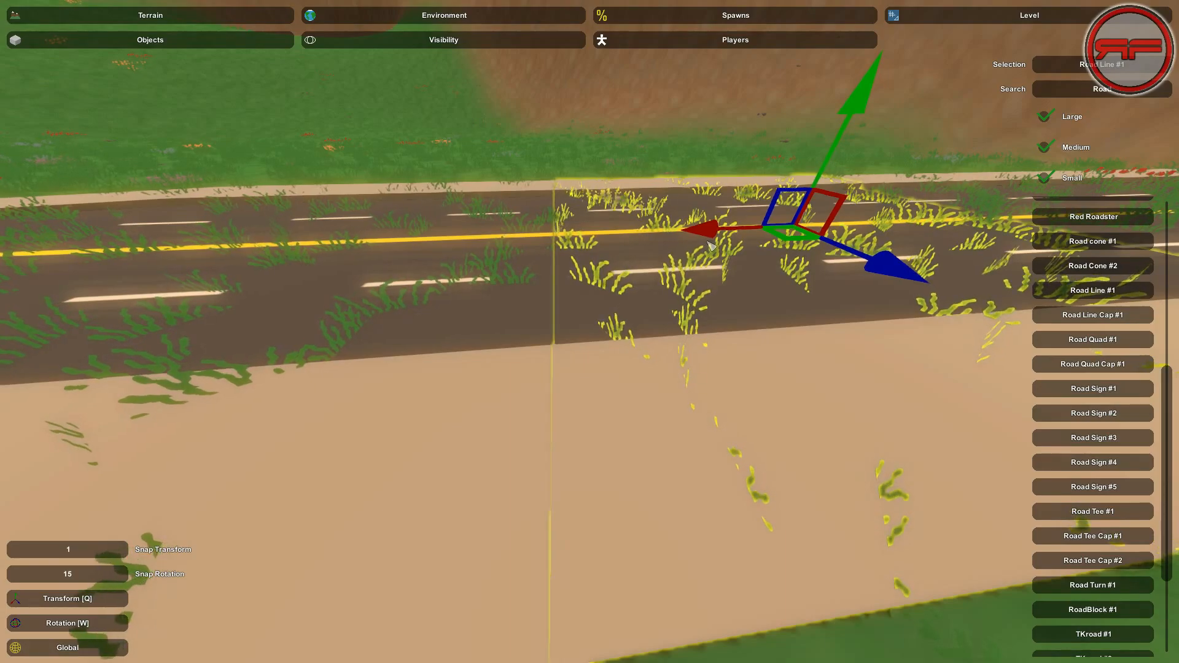
Select the straight segment beside the turn farther from the pond and close its seam with the middle segment.
{"action": "left_click", "coordinate": [649, 257]}
{"action": "key", "text": "s"}
{"action": "right_click_drag", "start_coordinate": [649, 256], "coordinate": [590, 331]}
{"action": "left_click", "coordinate": [515, 327]}
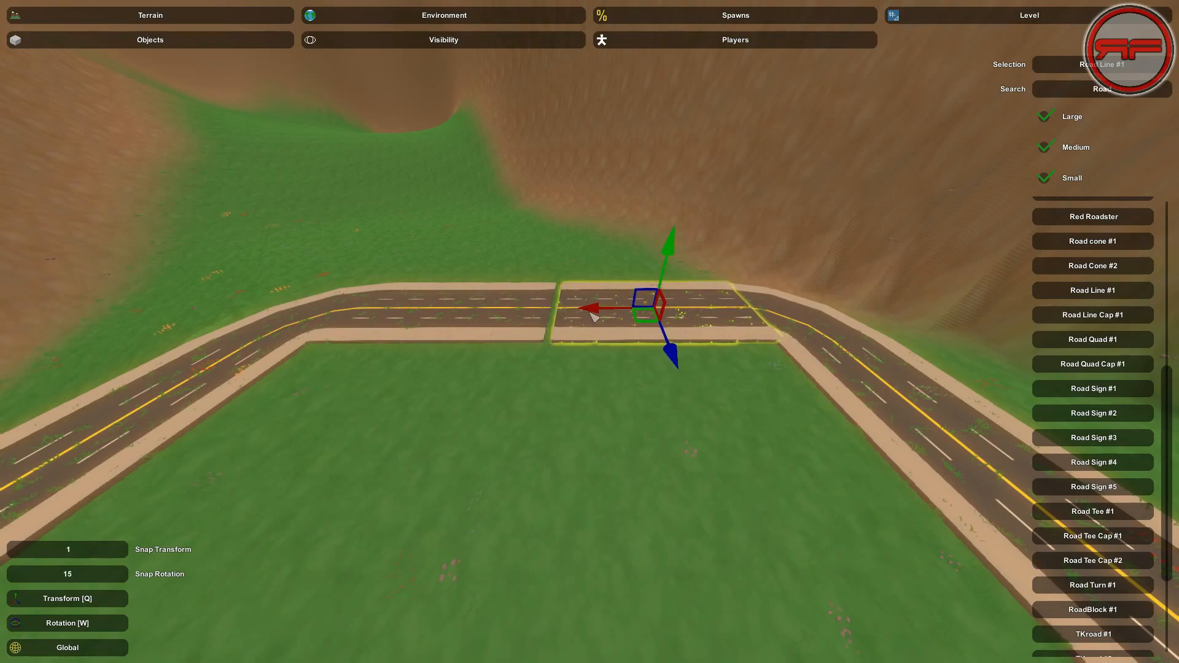
{"action": "key", "text": "w"}
{"action": "right_click_drag", "start_coordinate": [587, 316], "coordinate": [590, 332]}
{"action": "left_click_drag", "start_coordinate": [715, 232], "coordinate": [725, 224]}
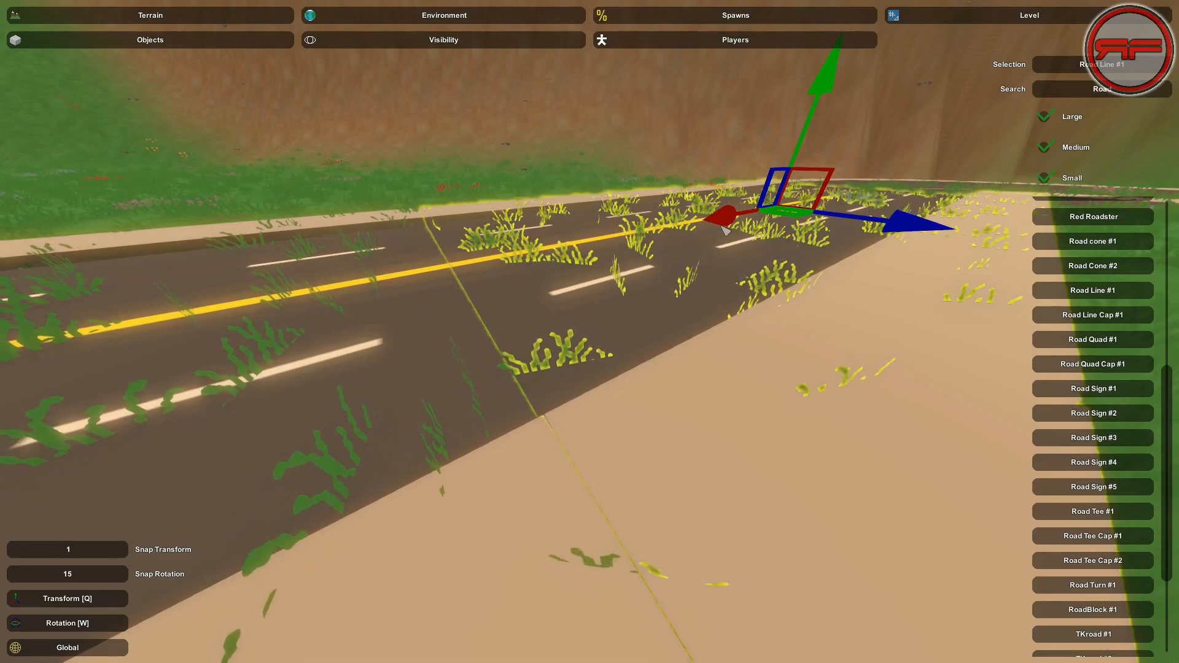
Examine the joint between the straight side and the turn farther from the pond, and view the whole loop from above.
{"action": "key", "text": "d"}
{"action": "right_click_drag", "start_coordinate": [549, 136], "coordinate": [532, 453]}
{"action": "key", "text": "w"}
{"action": "key", "text": "s"}
{"action": "left_click_drag", "start_coordinate": [528, 448], "coordinate": [182, 93]}
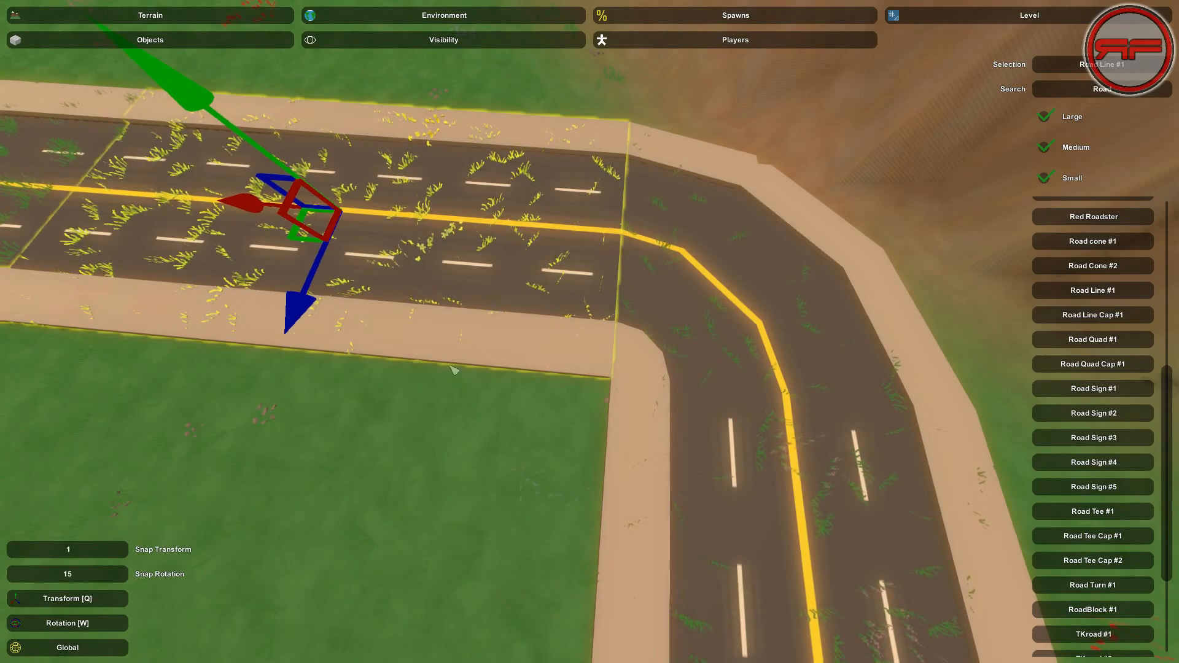
{"action": "key", "text": "w"}
{"action": "right_click_drag", "start_coordinate": [504, 429], "coordinate": [903, 320]}
{"action": "key", "text": "s"}
{"action": "key", "text": "w"}
{"action": "key", "text": "w"}
{"action": "key", "text": "s"}
{"action": "right_click_drag", "start_coordinate": [590, 332], "coordinate": [562, 233]}
{"action": "key", "text": "w"}
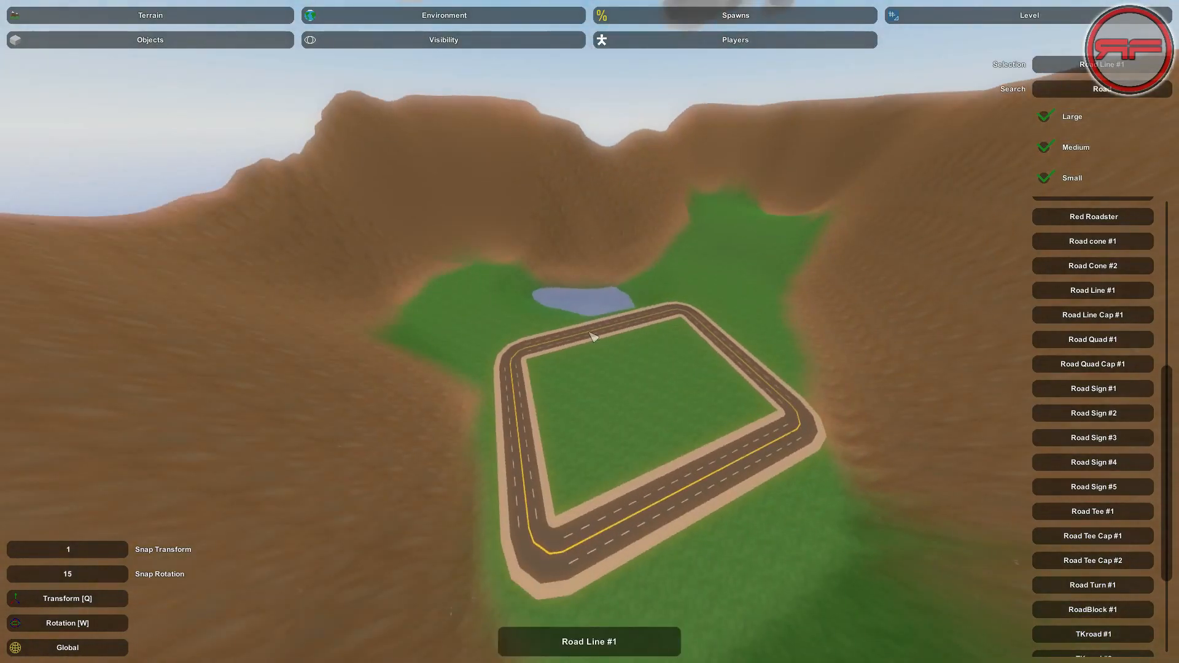
Replace the straight segment next to the pond-side turn: remove it and place a Road Tee #1 just outside the gap.
{"action": "key", "text": "w"}
{"action": "right_click_drag", "start_coordinate": [590, 333], "coordinate": [859, 423]}
{"action": "left_click", "coordinate": [597, 335]}
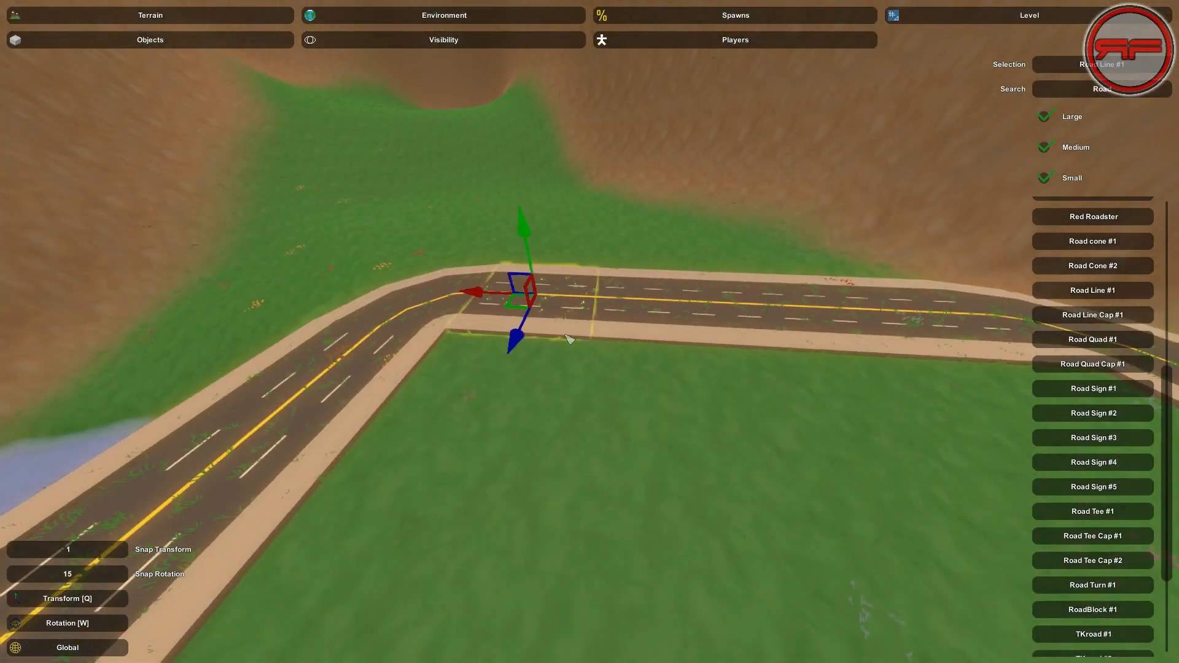
{"action": "key", "text": "s"}
{"action": "right_click_drag", "start_coordinate": [677, 387], "coordinate": [1025, 298]}
{"action": "key", "text": "w"}
{"action": "key", "text": "a"}
{"action": "right_click_drag", "start_coordinate": [590, 333], "coordinate": [556, 411]}
{"action": "key", "text": "s"}
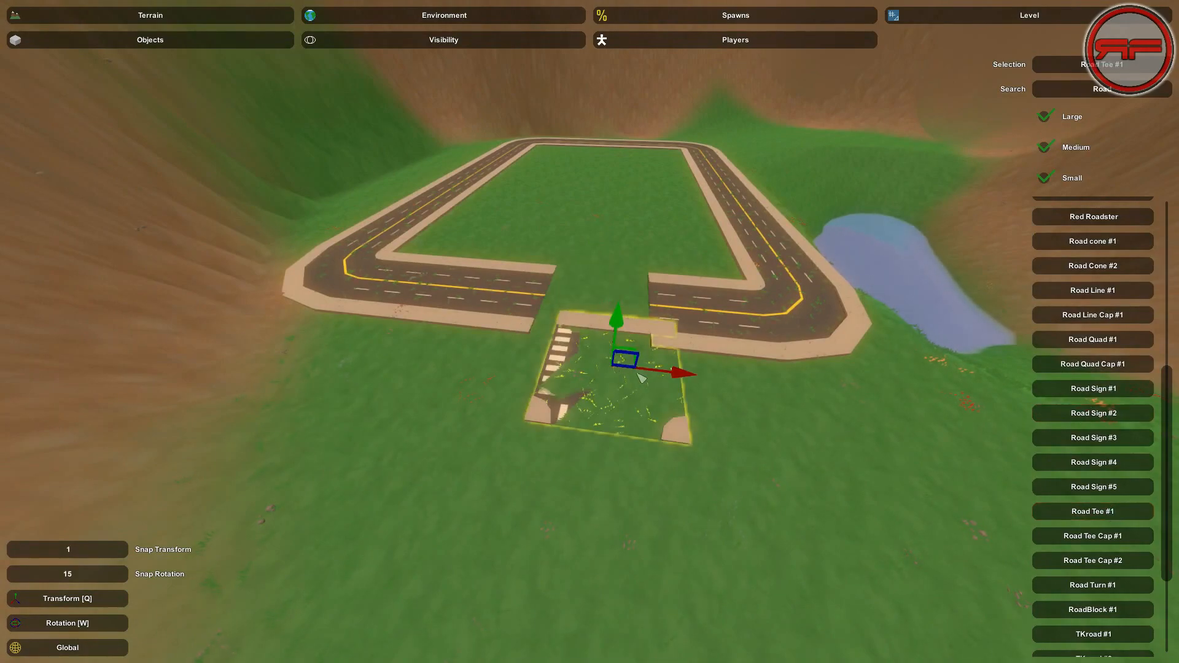
Move the tee into the gap in the road, its open branch facing outward, and slide it flush against the adjoining segment.
{"action": "key", "text": "e"}
{"action": "key", "text": "w"}
{"action": "key", "text": "a"}
{"action": "right_click_drag", "start_coordinate": [685, 348], "coordinate": [909, 255]}
{"action": "key", "text": "s"}
{"action": "right_click_drag", "start_coordinate": [590, 331], "coordinate": [755, 426]}
{"action": "left_click_drag", "start_coordinate": [517, 294], "coordinate": [478, 339]}
{"action": "right_click_drag", "start_coordinate": [538, 346], "coordinate": [479, 368]}
{"action": "key", "text": "d"}
{"action": "key", "text": "w"}
{"action": "left_click_drag", "start_coordinate": [369, 171], "coordinate": [388, 175]}
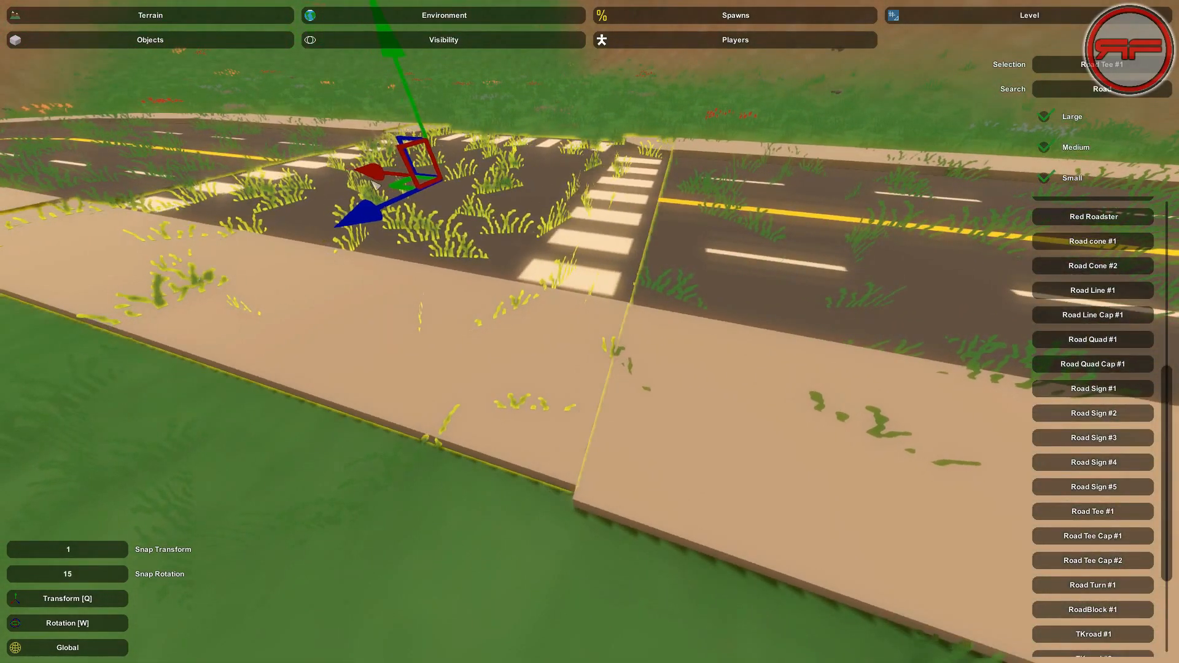
Fine-tune the tee's position along and across the road so its inner curb lines up with the adjoining straight segment.
{"action": "right_click_drag", "start_coordinate": [393, 178], "coordinate": [529, 166]}
{"action": "key", "text": "a"}
{"action": "key", "text": "s"}
{"action": "right_click_drag", "start_coordinate": [528, 245], "coordinate": [415, 198]}
{"action": "key", "text": "w"}
{"action": "key", "text": "d"}
{"action": "right_click_drag", "start_coordinate": [229, 224], "coordinate": [184, 206]}
{"action": "key", "text": "s"}
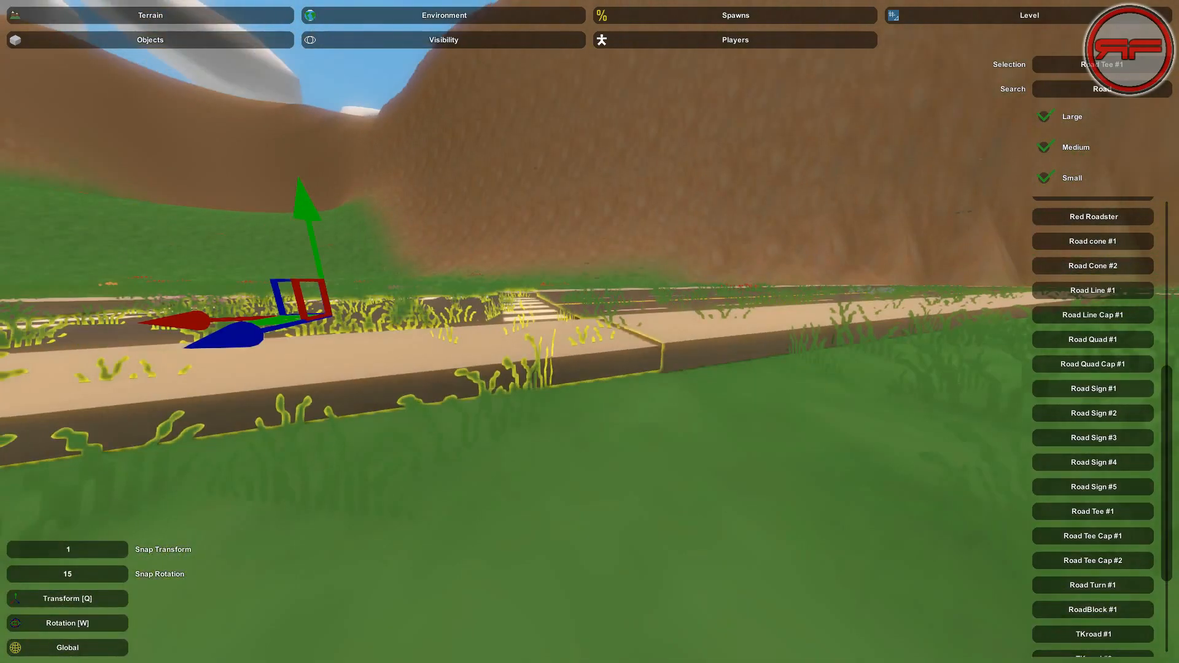
{"action": "key", "text": "d"}
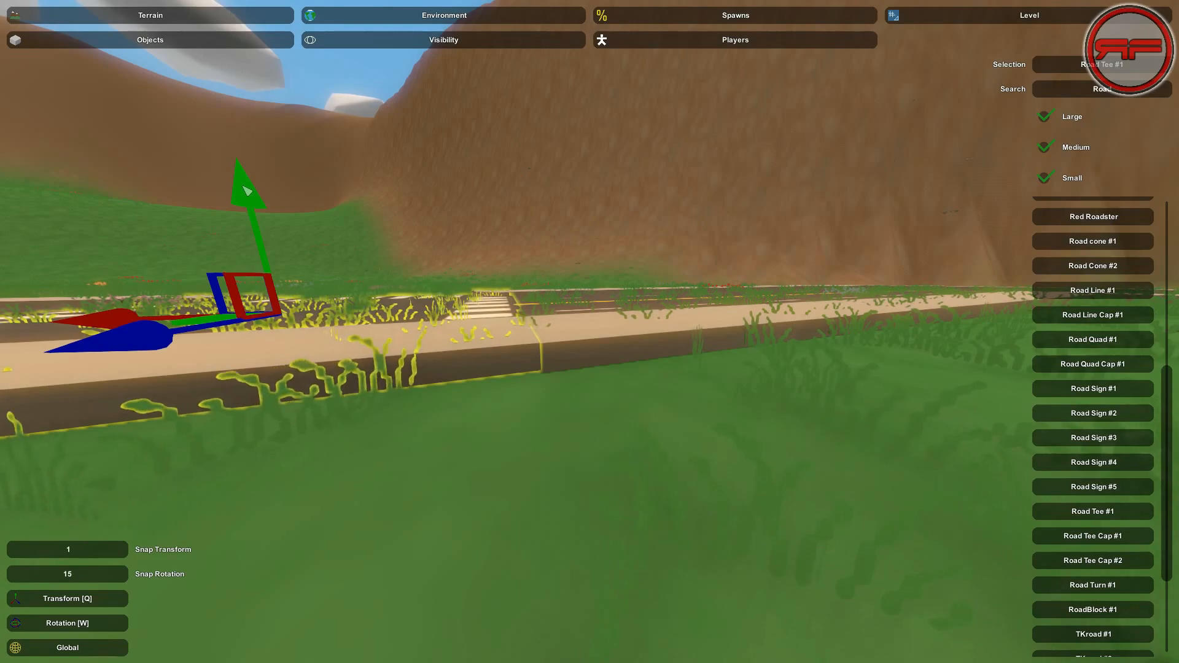
{"action": "key", "text": "w"}
{"action": "right_click_drag", "start_coordinate": [509, 429], "coordinate": [473, 428]}
{"action": "key", "text": "s"}
{"action": "left_click", "coordinate": [641, 367]}
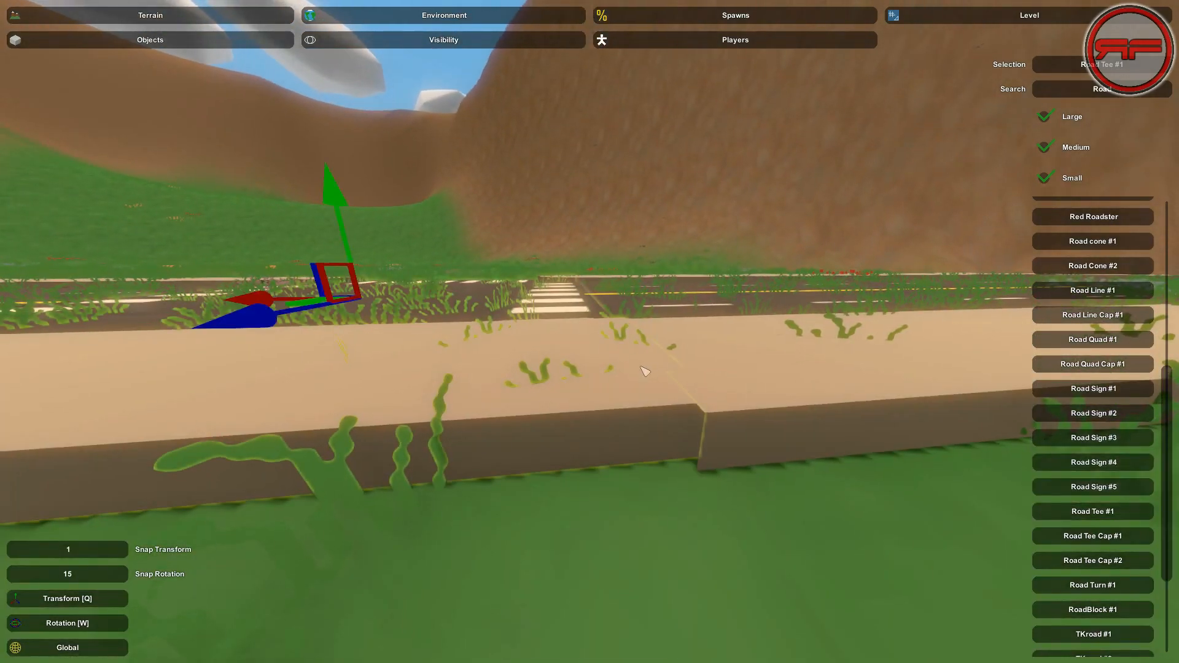
{"action": "left_click_drag", "start_coordinate": [265, 295], "coordinate": [262, 298]}
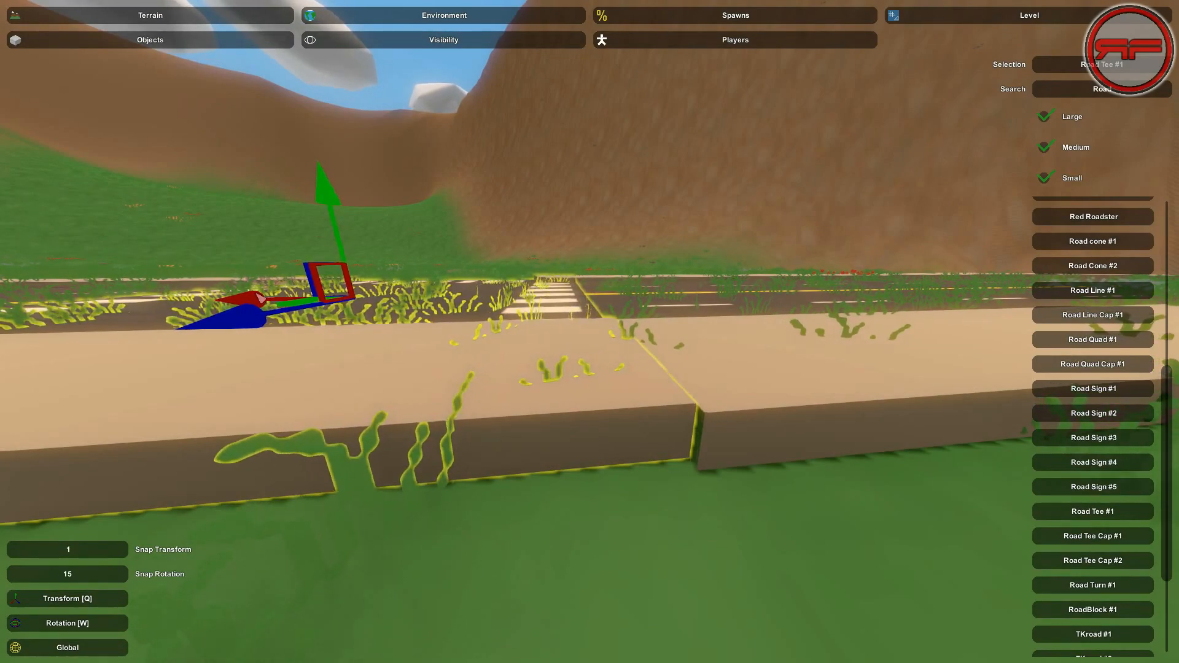
{"action": "left_click_drag", "start_coordinate": [260, 339], "coordinate": [243, 329]}
Examine the road loop with its tee junction and the surrounding valley from several heights and angles.
{"action": "left_click", "coordinate": [640, 562]}
{"action": "right_click_drag", "start_coordinate": [640, 562], "coordinate": [1032, 584]}
{"action": "key", "text": "s"}
{"action": "key", "text": "a"}
{"action": "key", "text": "w"}
{"action": "key", "text": "s"}
{"action": "key", "text": "w"}
{"action": "right_click_drag", "start_coordinate": [605, 420], "coordinate": [651, 243]}
{"action": "key", "text": "s"}
{"action": "right_click_drag", "start_coordinate": [476, 382], "coordinate": [792, 369]}
{"action": "key", "text": "w"}
{"action": "key", "text": "w"}
{"action": "key", "text": "s"}
{"action": "key", "text": "w"}
{"action": "right_click_drag", "start_coordinate": [651, 246], "coordinate": [592, 334]}
{"action": "key", "text": "s"}
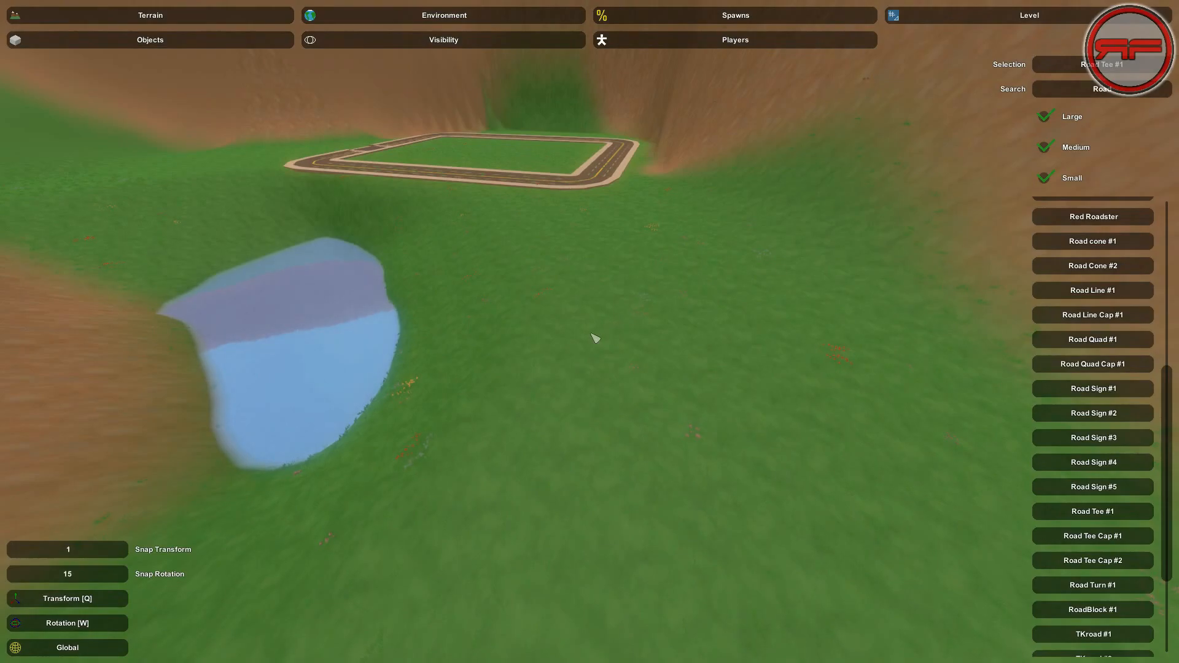
{"action": "mouse_move", "coordinate": [591, 334]}
{"action": "right_mouse_down"}
{"action": "mouse_move", "coordinate": [562, 246]}
{"action": "mouse_move", "coordinate": [563, 282]}
{"action": "mouse_move", "coordinate": [620, 381]}
{"action": "mouse_move", "coordinate": [581, 357]}
{"action": "mouse_move", "coordinate": [591, 334]}
{"action": "right_mouse_up"}
{"action": "key", "text": "w"}
{"action": "key", "text": "s"}
{"action": "key", "text": "w"}
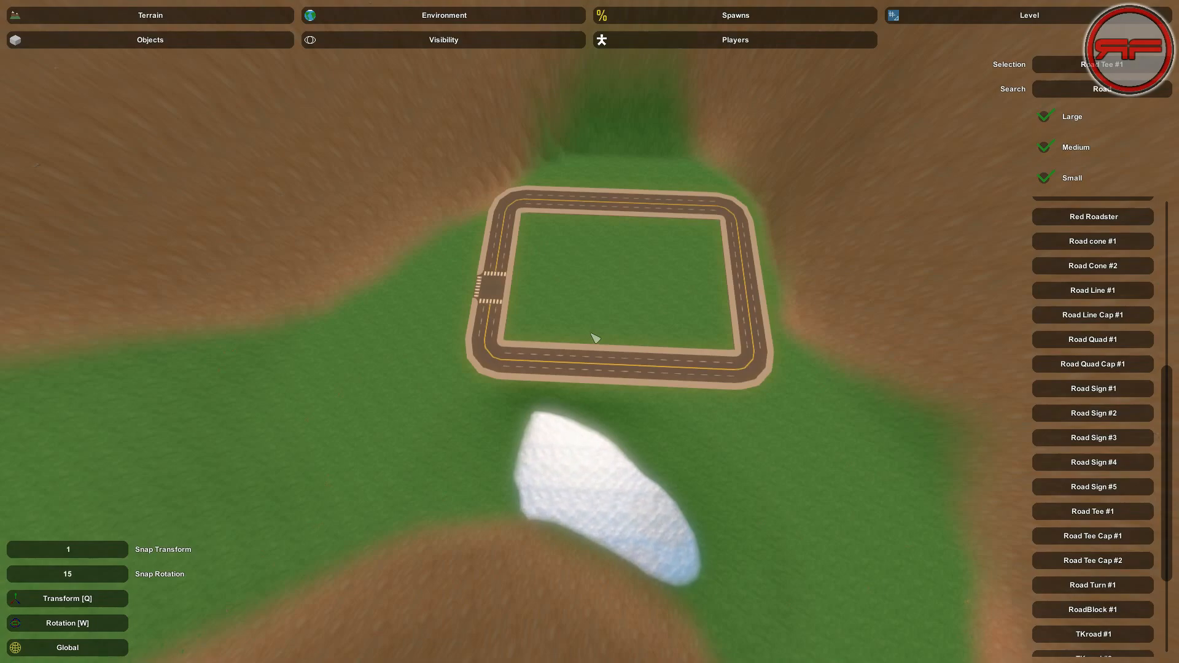
{"action": "right_click_drag", "start_coordinate": [592, 334], "coordinate": [562, 334]}
{"action": "key", "text": "s"}
{"action": "key", "text": "w"}
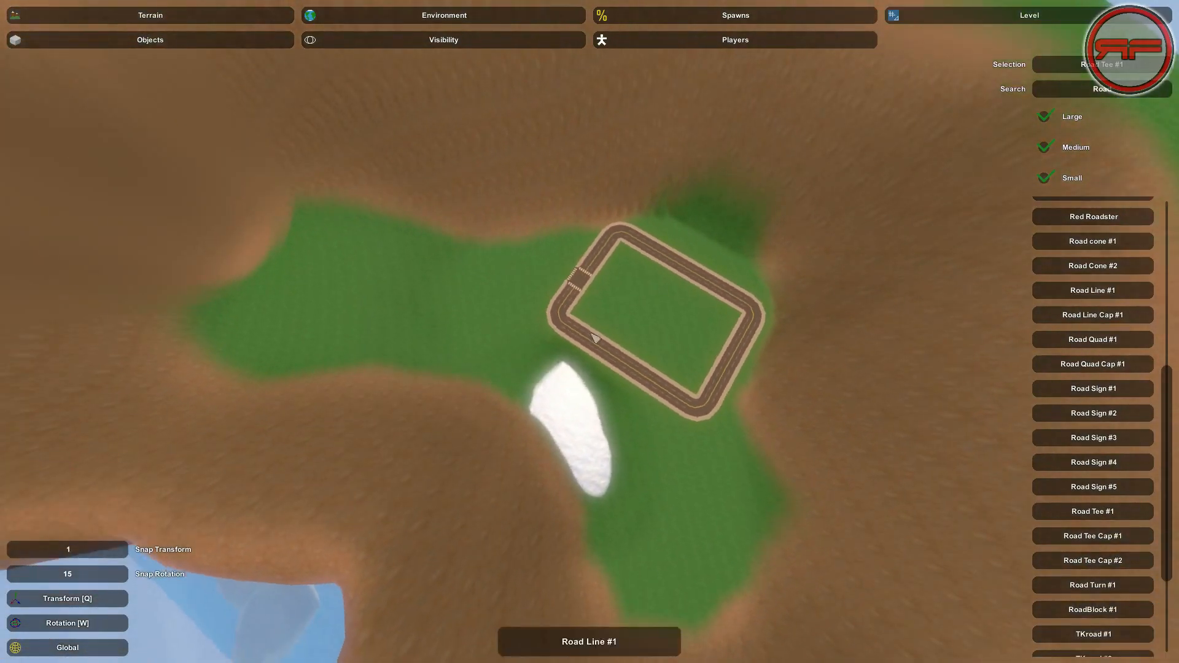